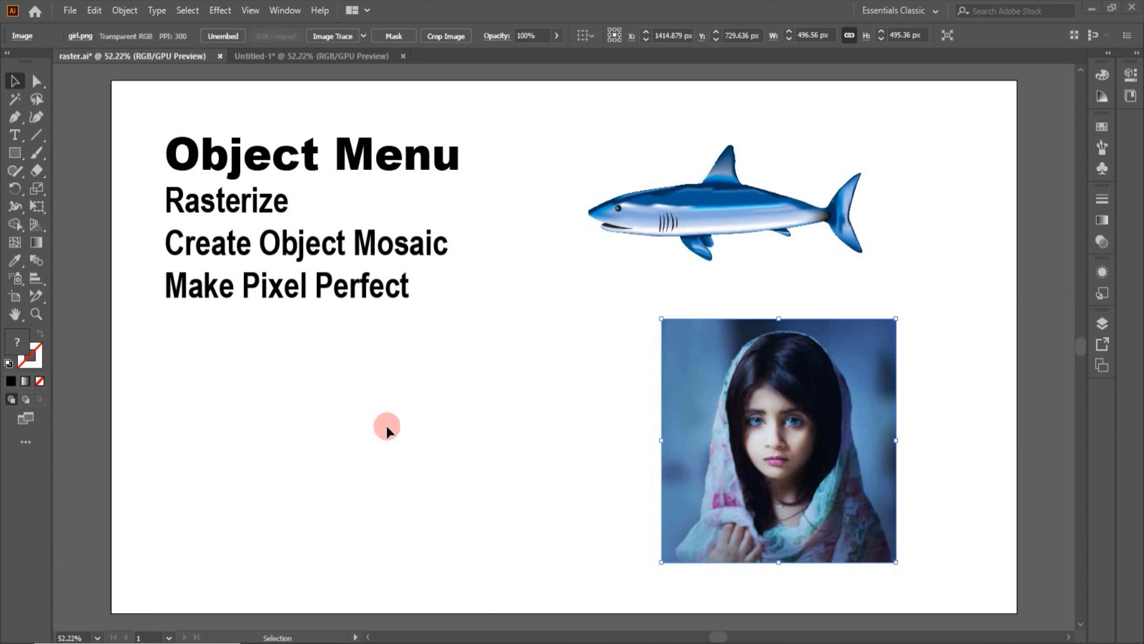
- Delete the Object Menu text block and place two copies of the shark in the empty area of the artboard
{"action": "left_click", "coordinate": [386, 425]}
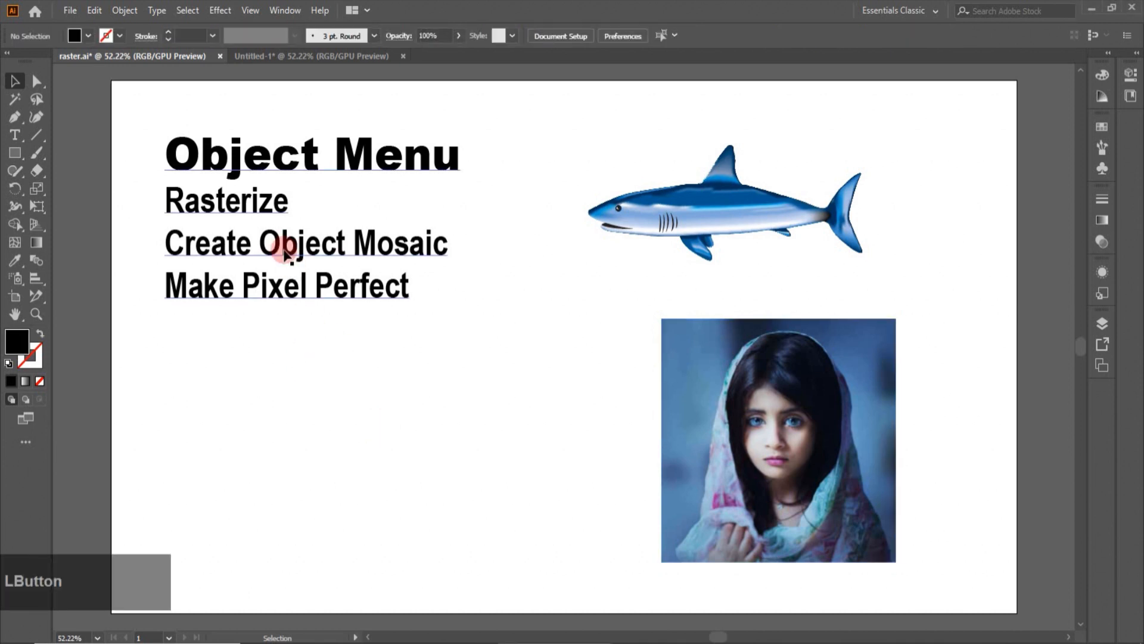
{"action": "left_click", "coordinate": [284, 249]}
{"action": "key", "text": "Delete"}
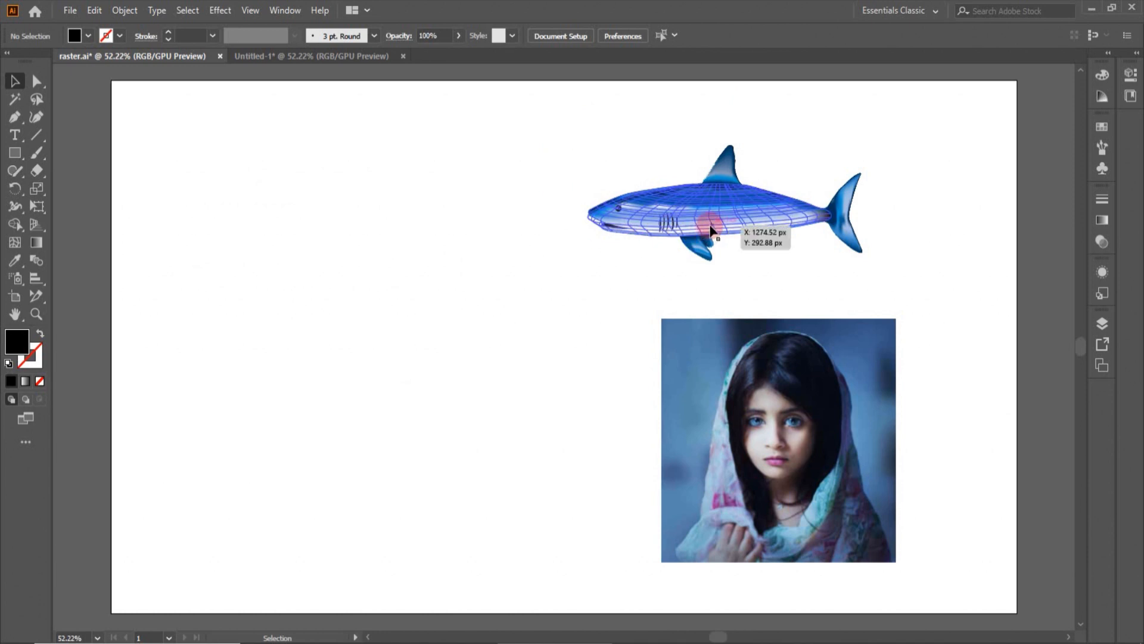
{"action": "left_click_drag", "start_coordinate": [711, 227], "coordinate": [347, 434]}
- Rasterize the upper-left shark copy with the RGB color model, High (300 ppi) resolution, a white background and Art Optimized anti-aliasing
{"action": "left_click", "coordinate": [307, 258]}
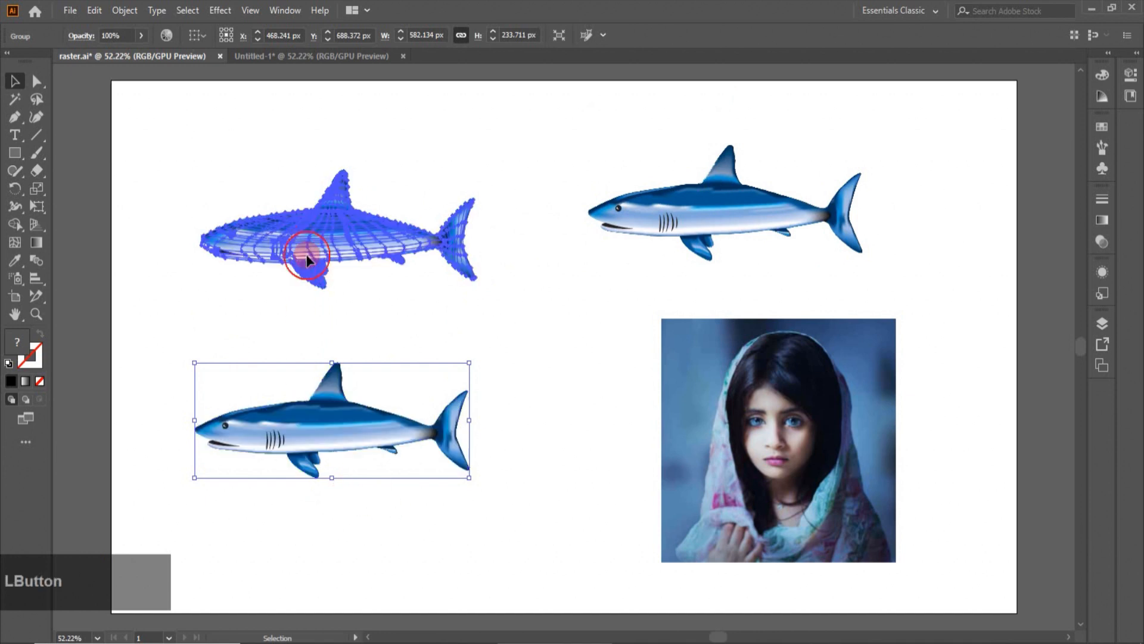
{"action": "left_click", "coordinate": [123, 10]}
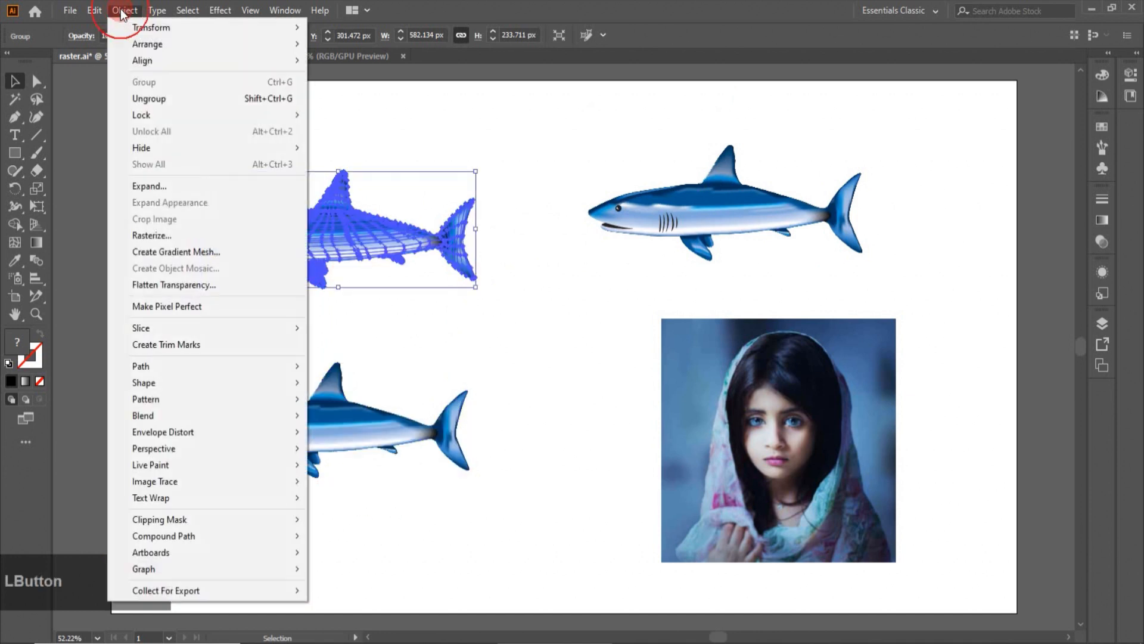
{"action": "left_click", "coordinate": [163, 235]}
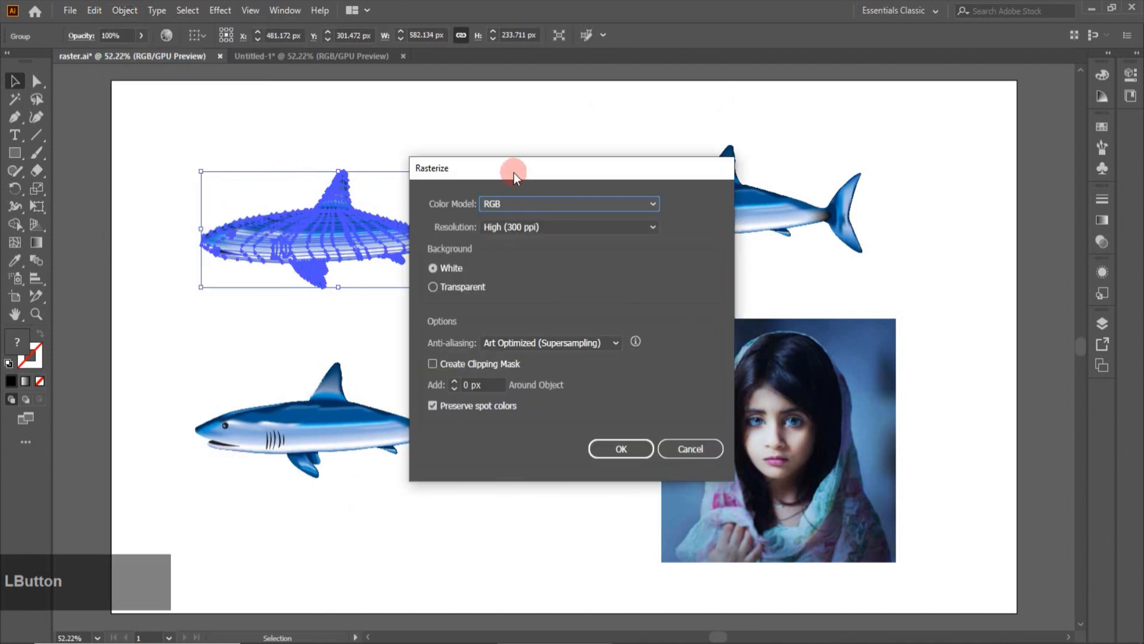
{"action": "left_click_drag", "start_coordinate": [513, 170], "coordinate": [738, 150]}
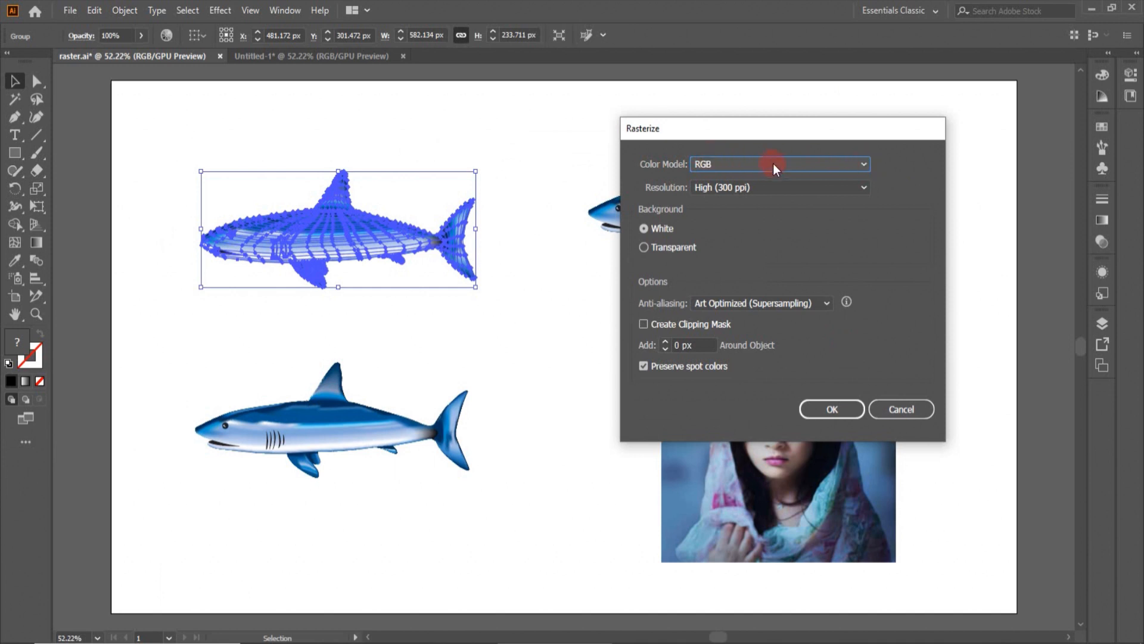
{"action": "left_click", "coordinate": [867, 163]}
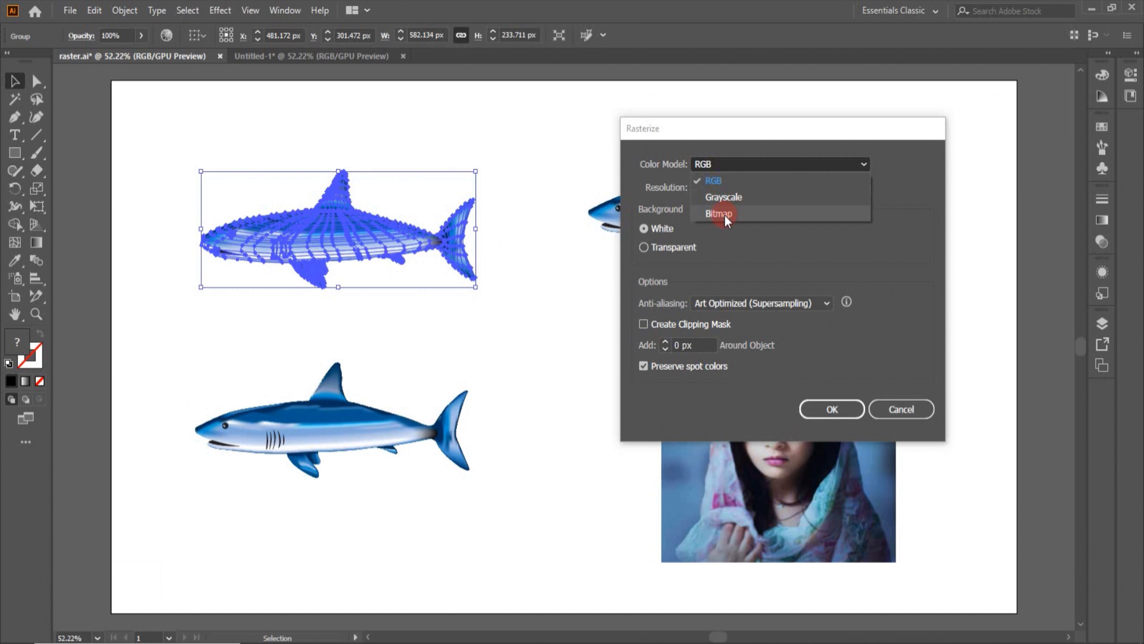
{"action": "left_click", "coordinate": [699, 165]}
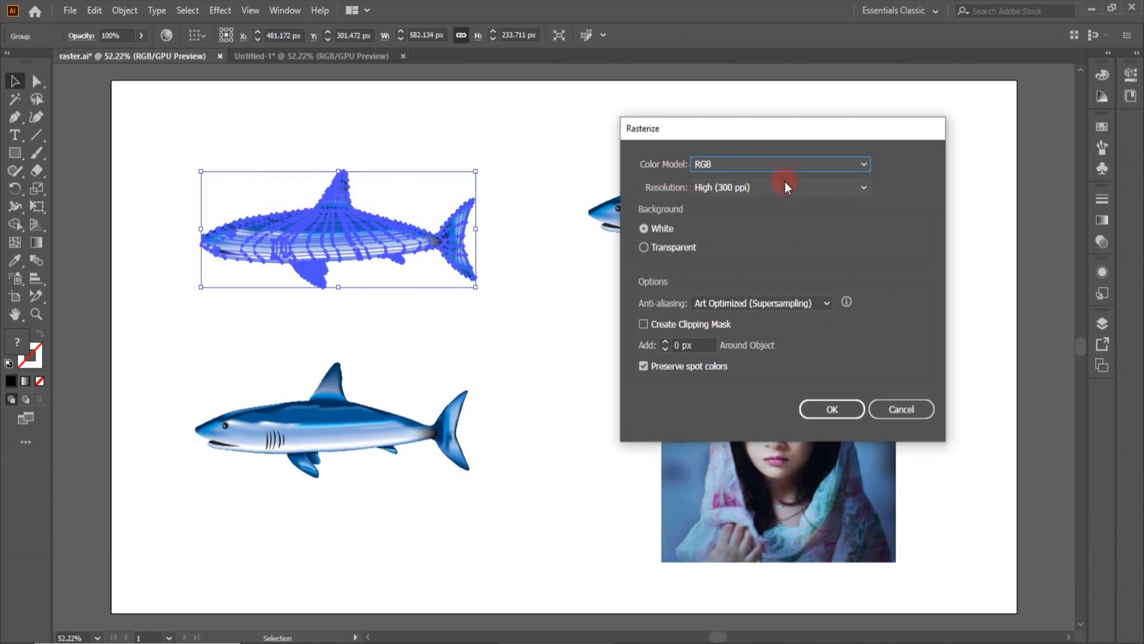
{"action": "left_click", "coordinate": [861, 190]}
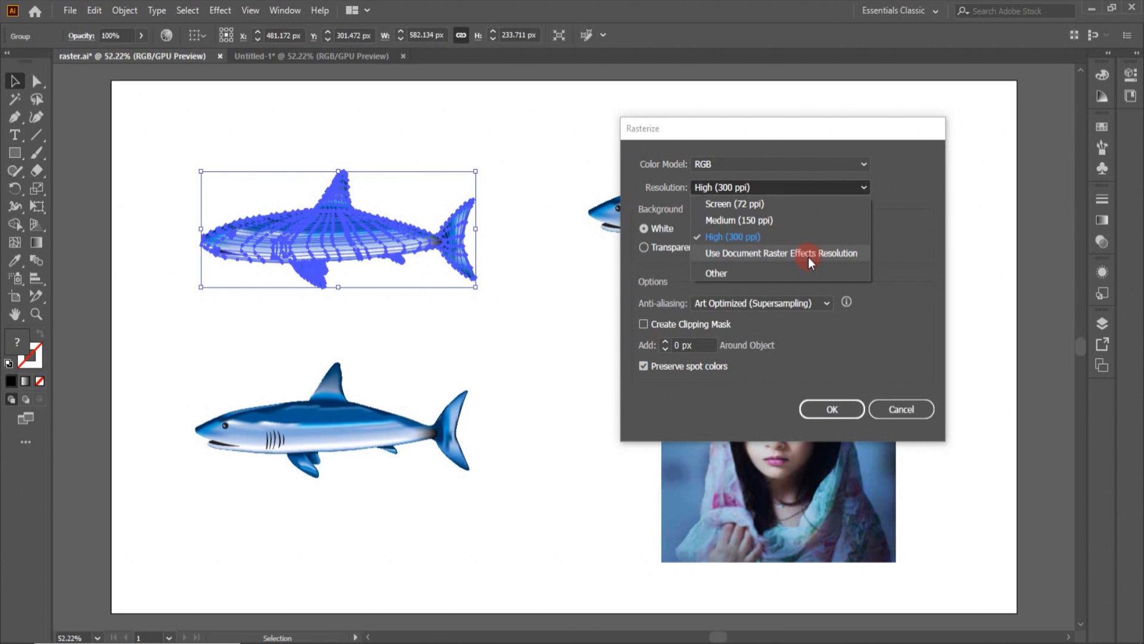
{"action": "left_click", "coordinate": [807, 183]}
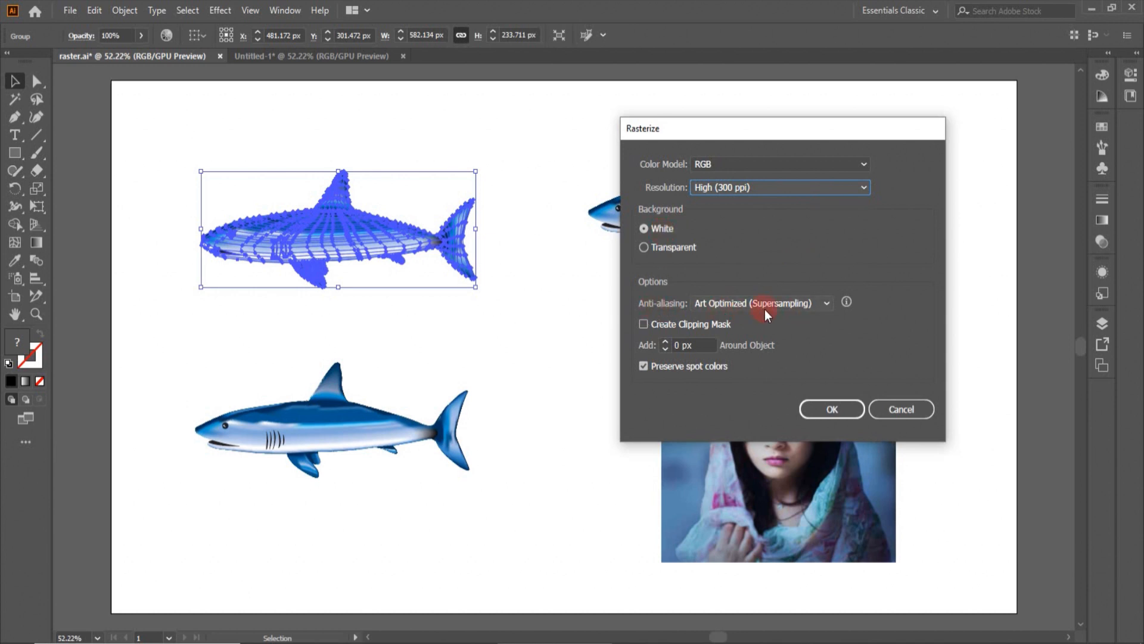
{"action": "left_click", "coordinate": [825, 304]}
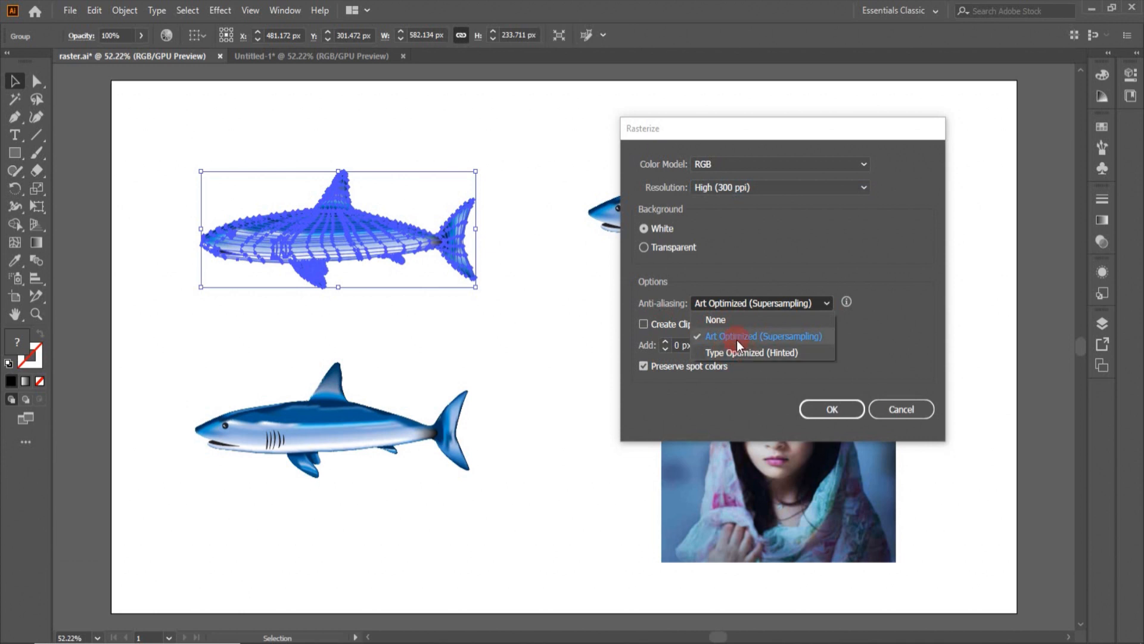
{"action": "left_click", "coordinate": [900, 338]}
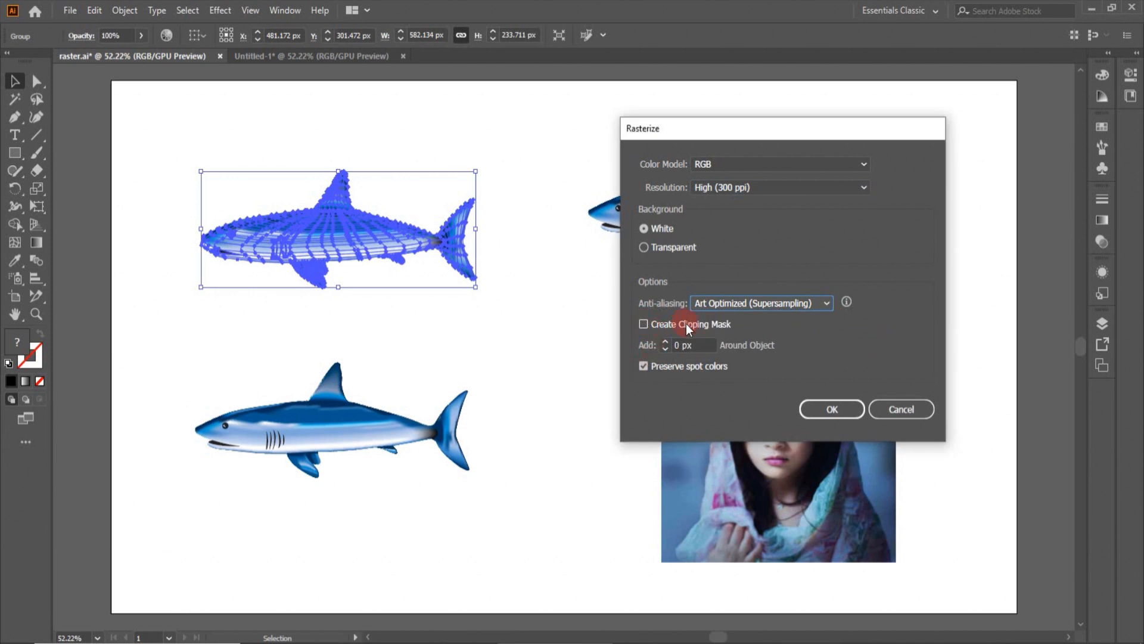
{"action": "left_click", "coordinate": [678, 346]}
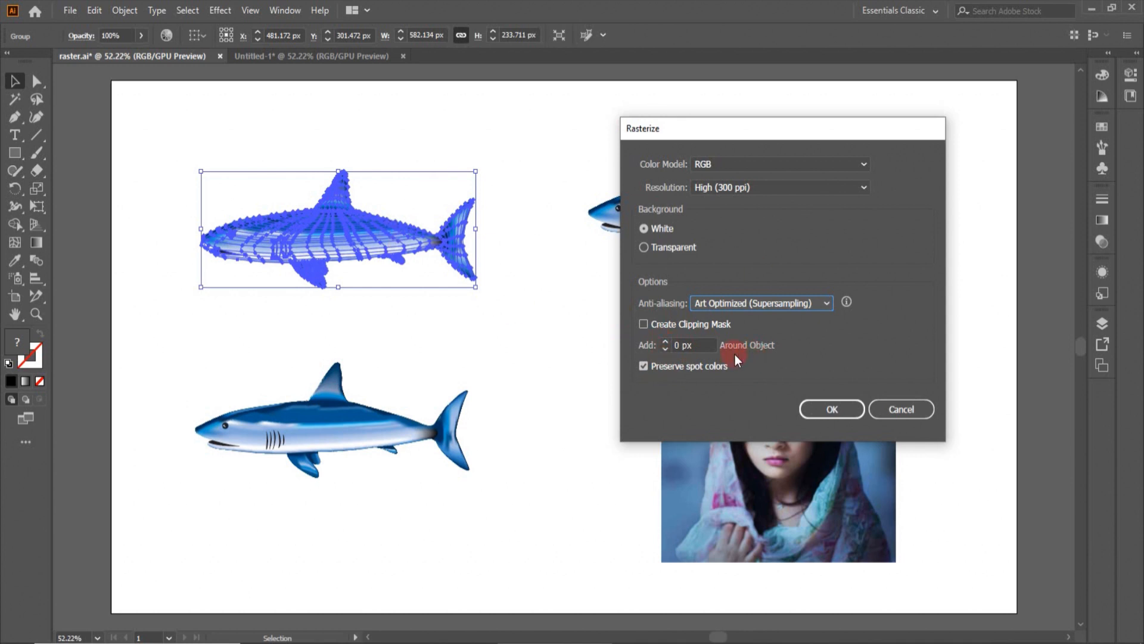
{"action": "left_click", "coordinate": [839, 409]}
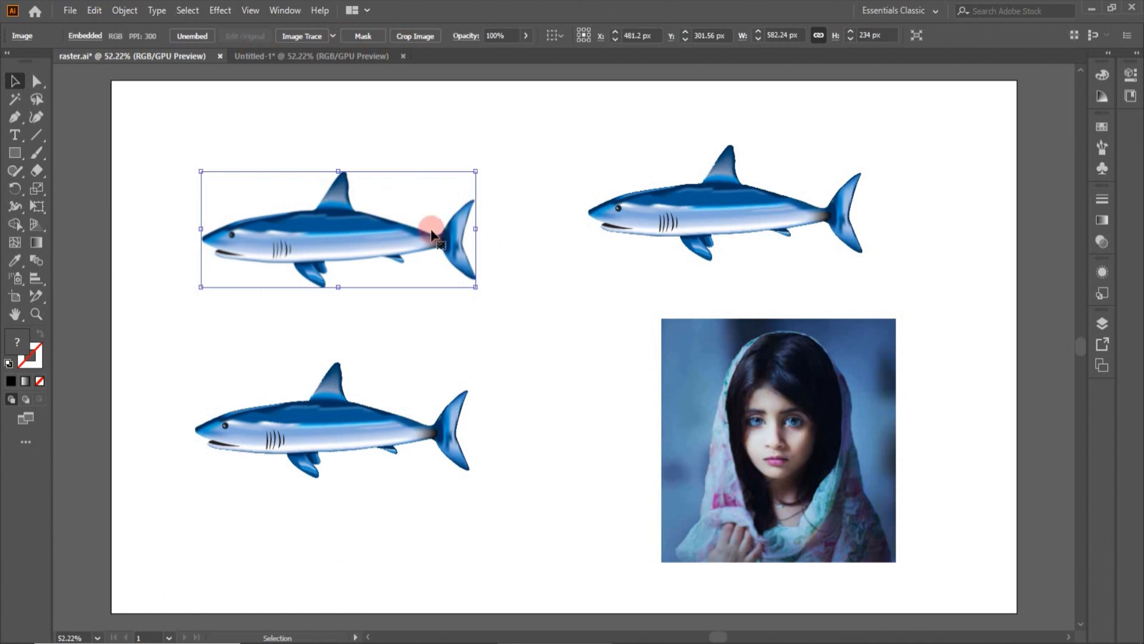
- Compare the rasterized shark with the vector original, move it over the artboard's left edge, and undo the move and the rasterization
{"action": "left_click", "coordinate": [775, 214]}
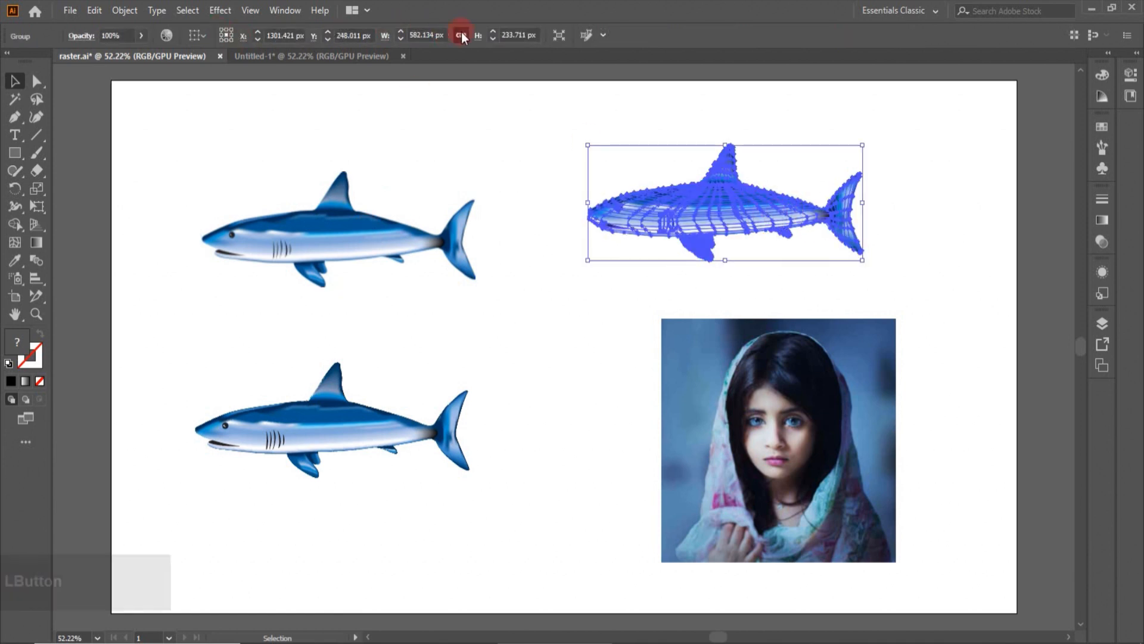
{"action": "left_click", "coordinate": [440, 268]}
{"action": "left_click", "coordinate": [375, 246]}
{"action": "left_click_drag", "start_coordinate": [376, 245], "coordinate": [232, 239]}
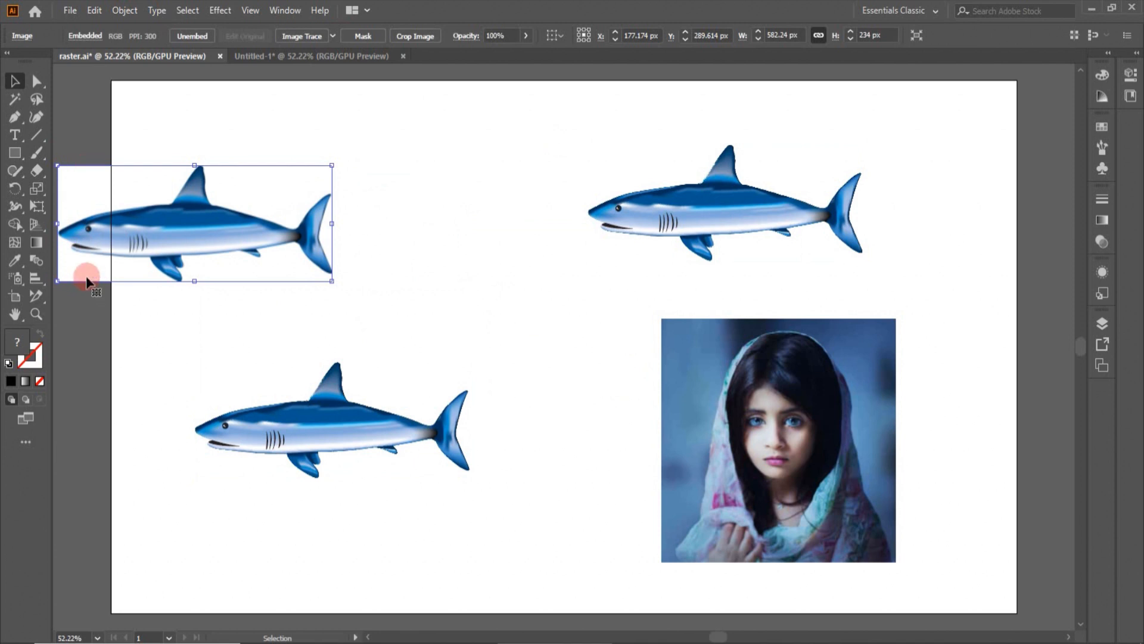
{"action": "key", "text": "ctrl+z"}
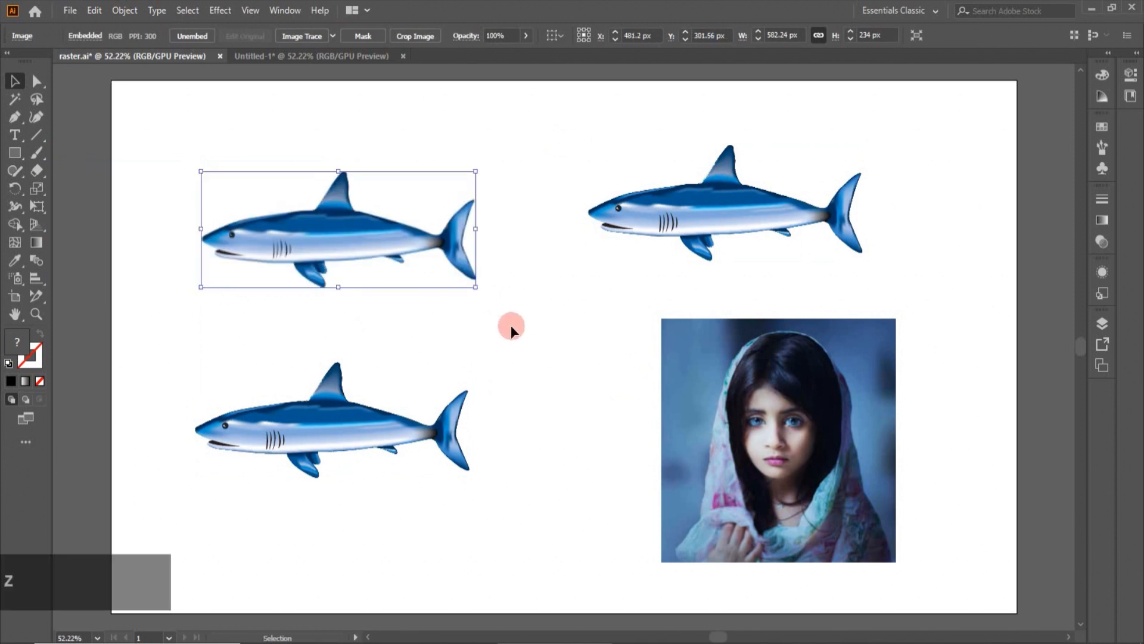
{"action": "key", "text": "ctrl+z"}
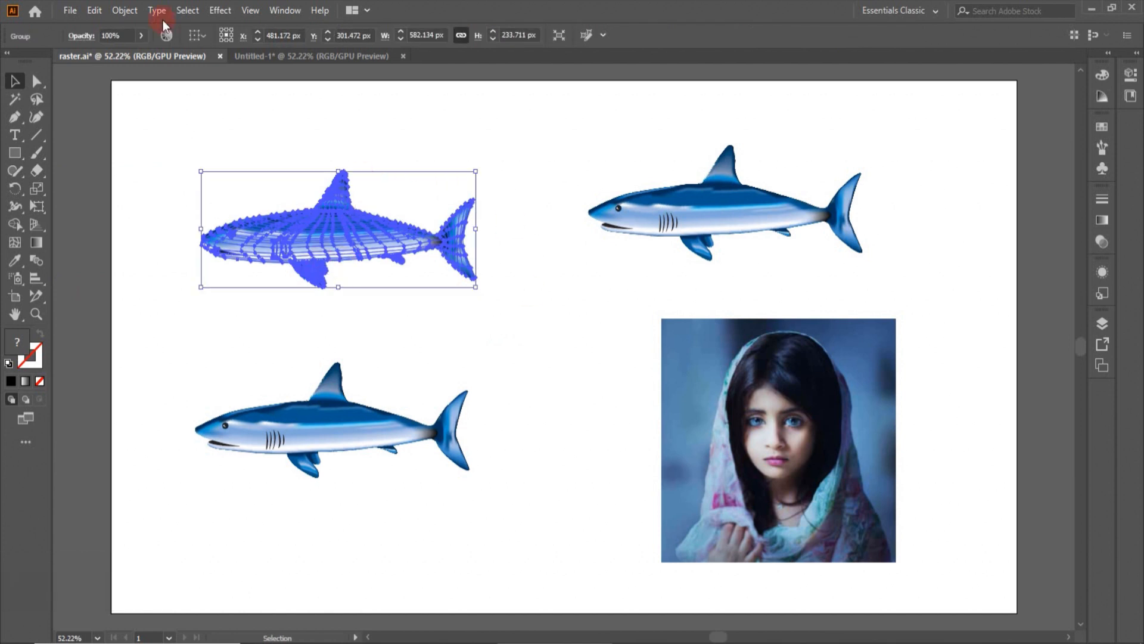
- Rasterize the upper-left shark copy with a transparent background, and shift it over the artboard edge and back to check the background
{"action": "left_click", "coordinate": [126, 11]}
{"action": "left_click", "coordinate": [156, 233]}
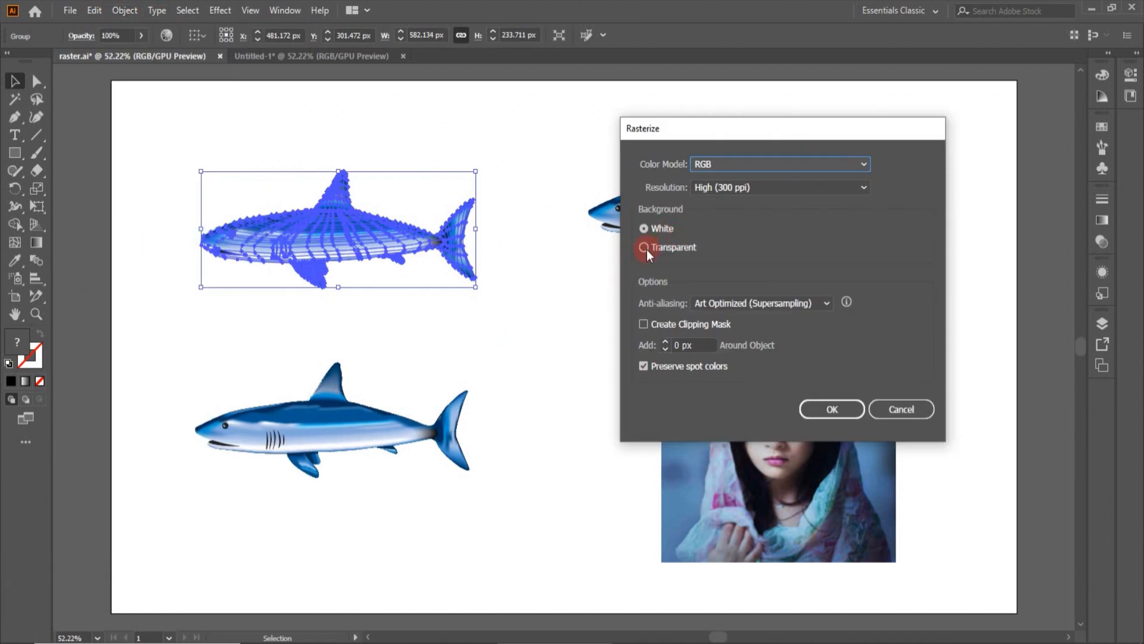
{"action": "left_click", "coordinate": [644, 247]}
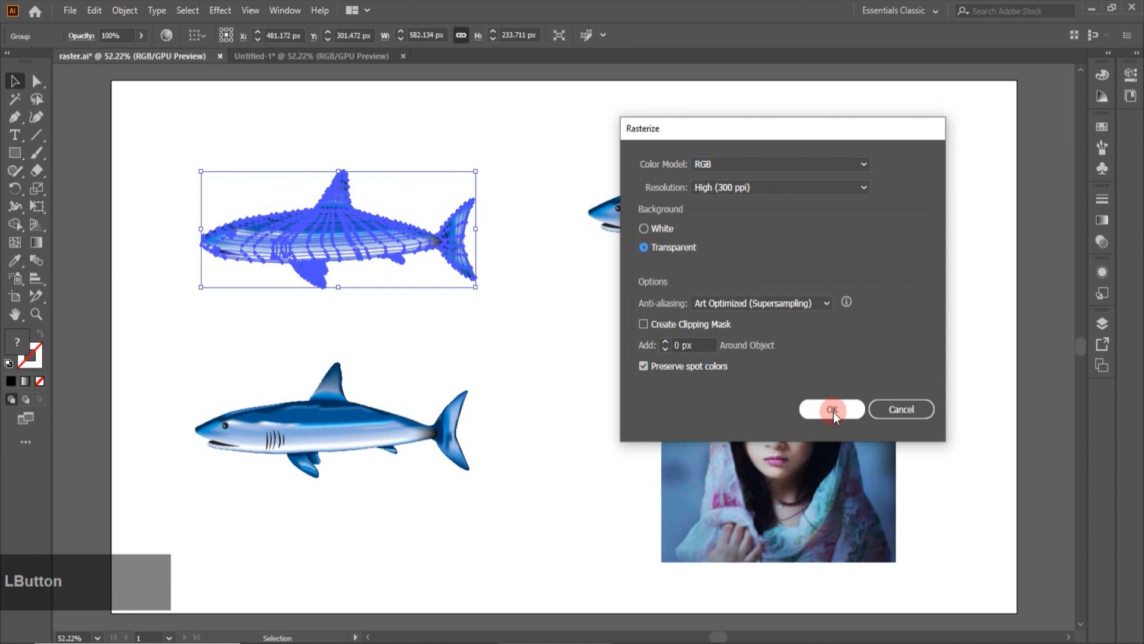
{"action": "left_click", "coordinate": [832, 409]}
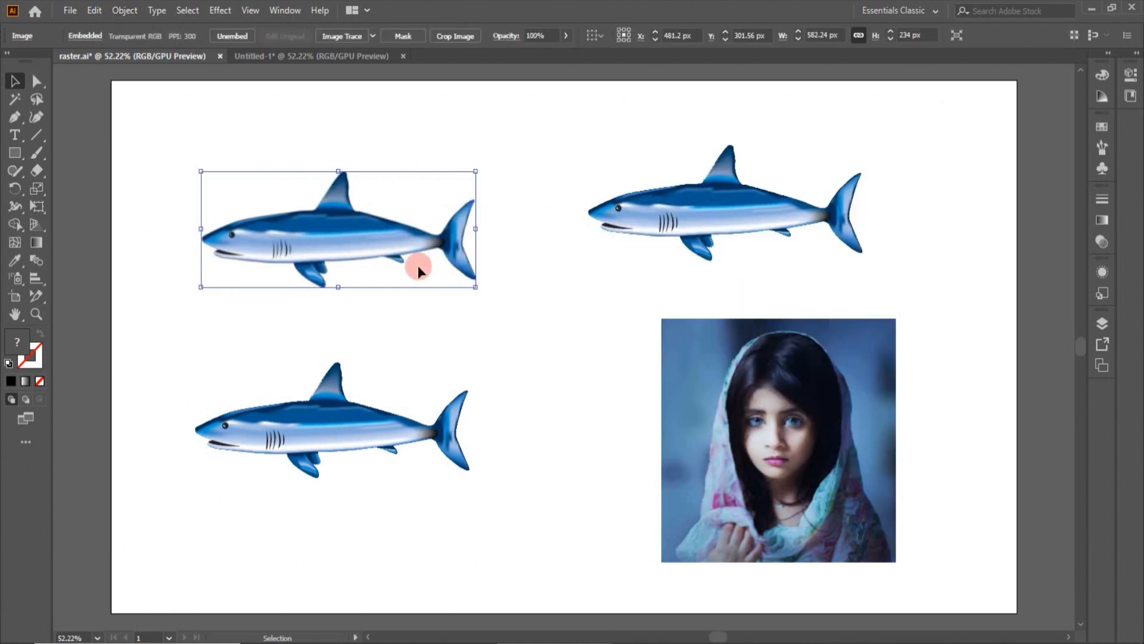
{"action": "left_click_drag", "start_coordinate": [372, 239], "coordinate": [182, 248]}
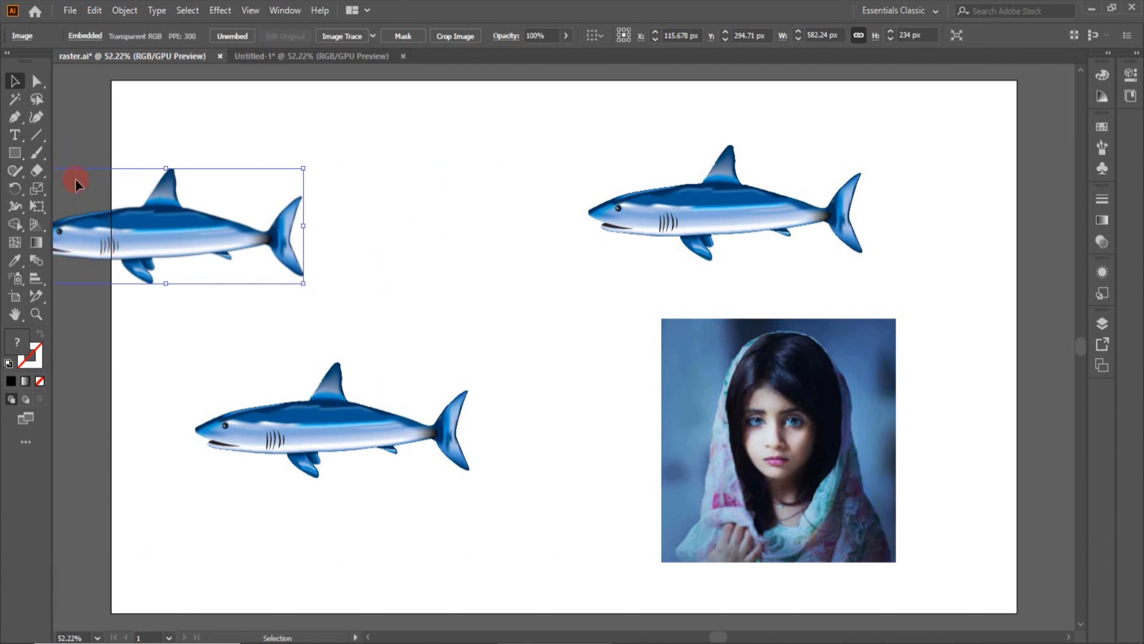
{"action": "left_click_drag", "start_coordinate": [161, 237], "coordinate": [312, 238]}
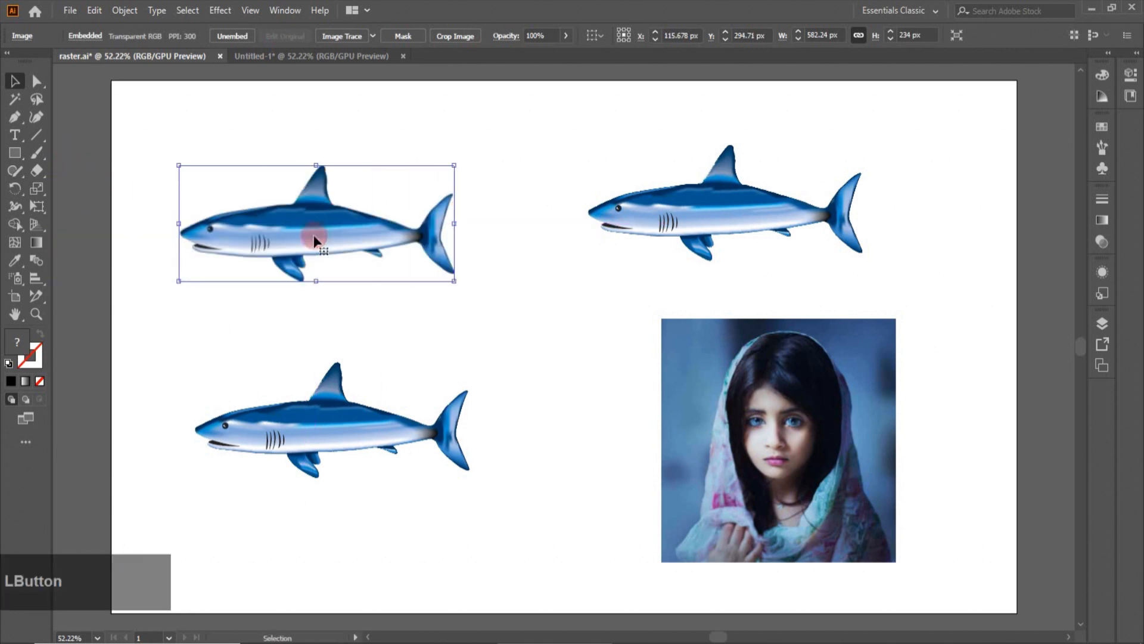
- Rasterize the lower shark copy with a transparent background, a clipping mask and 50 px added around the object
{"action": "left_click", "coordinate": [291, 446]}
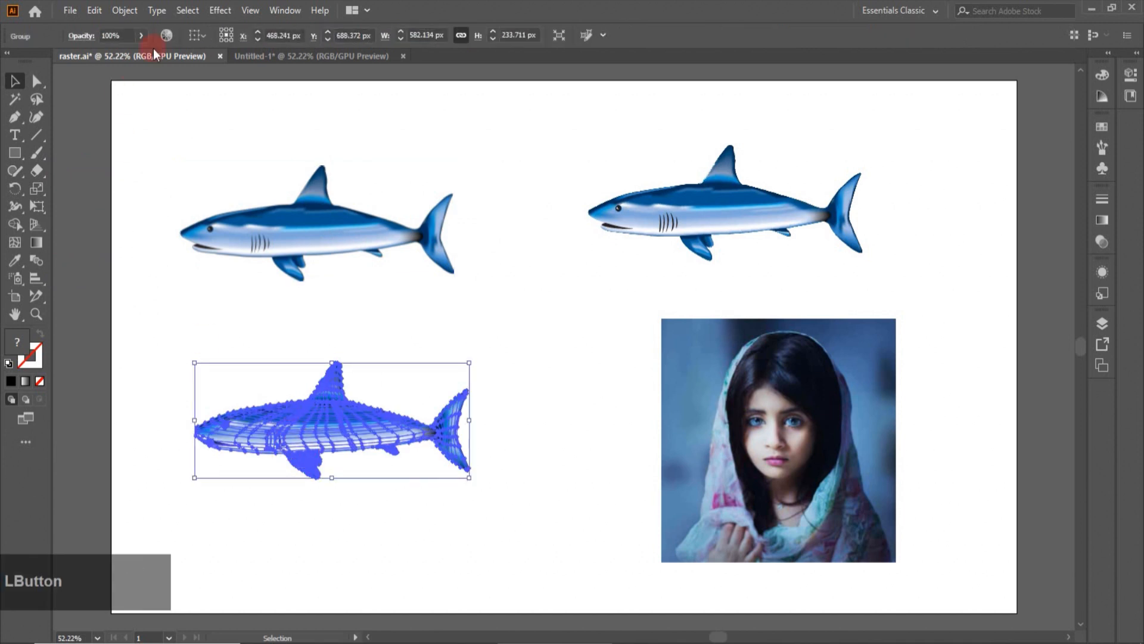
{"action": "left_click", "coordinate": [125, 10]}
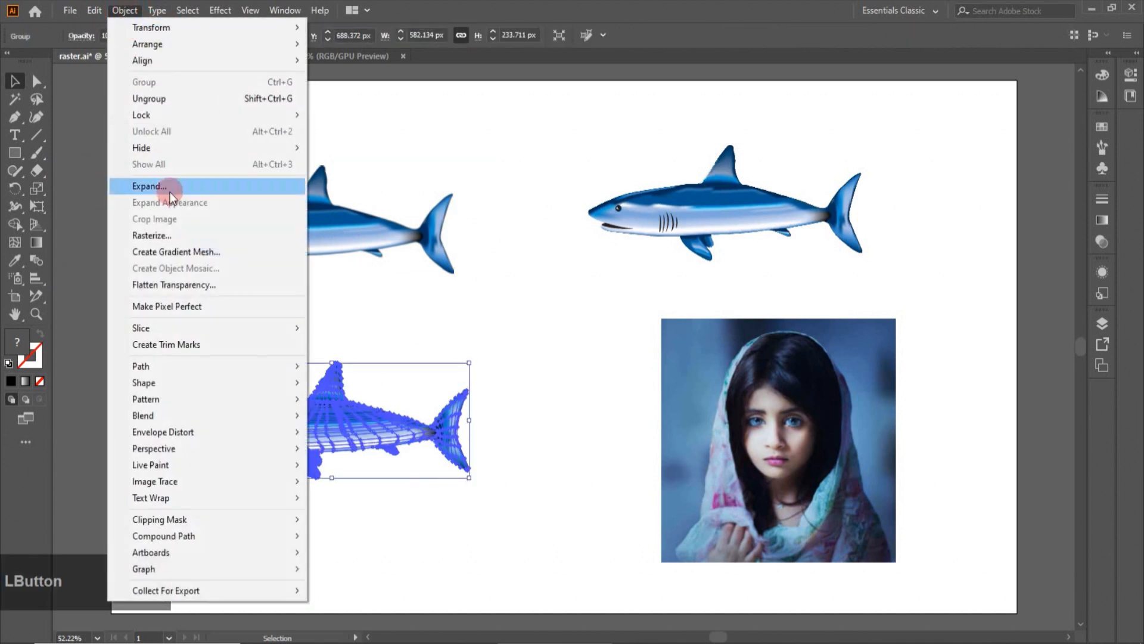
{"action": "left_click", "coordinate": [159, 236]}
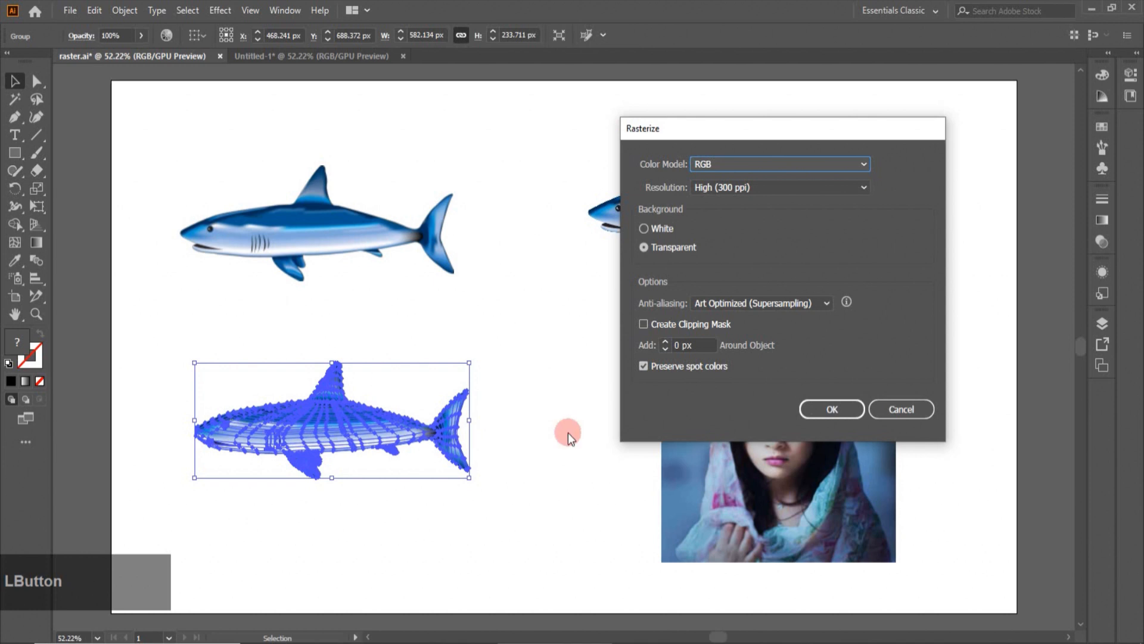
{"action": "left_click", "coordinate": [643, 325]}
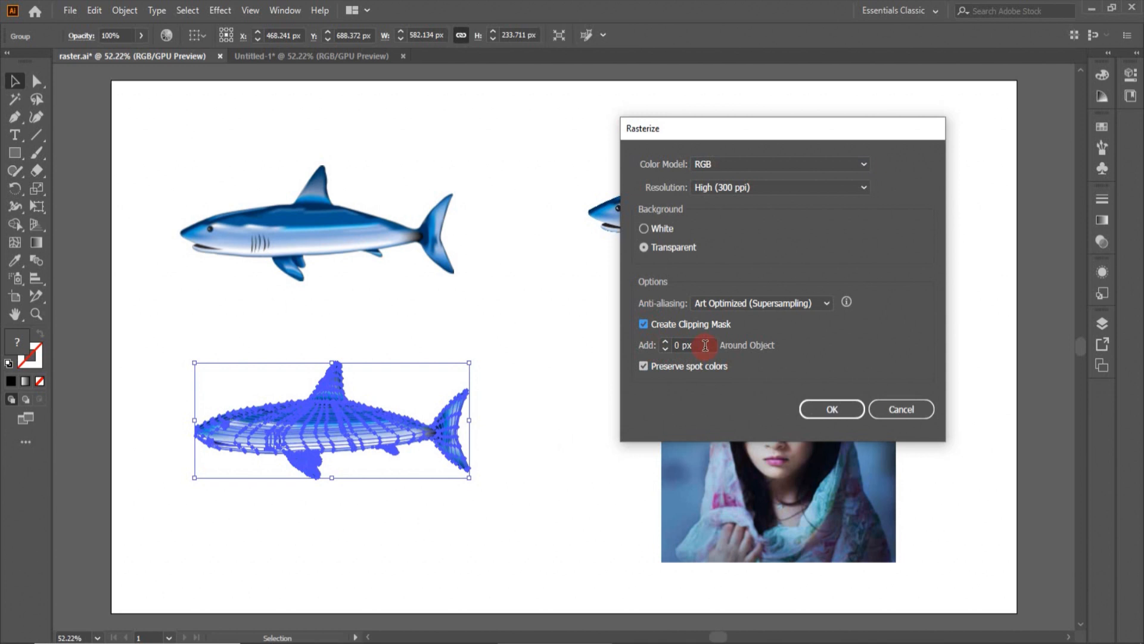
{"action": "left_click", "coordinate": [666, 343]}
{"action": "left_click_drag", "start_coordinate": [665, 344], "coordinate": [666, 346]}
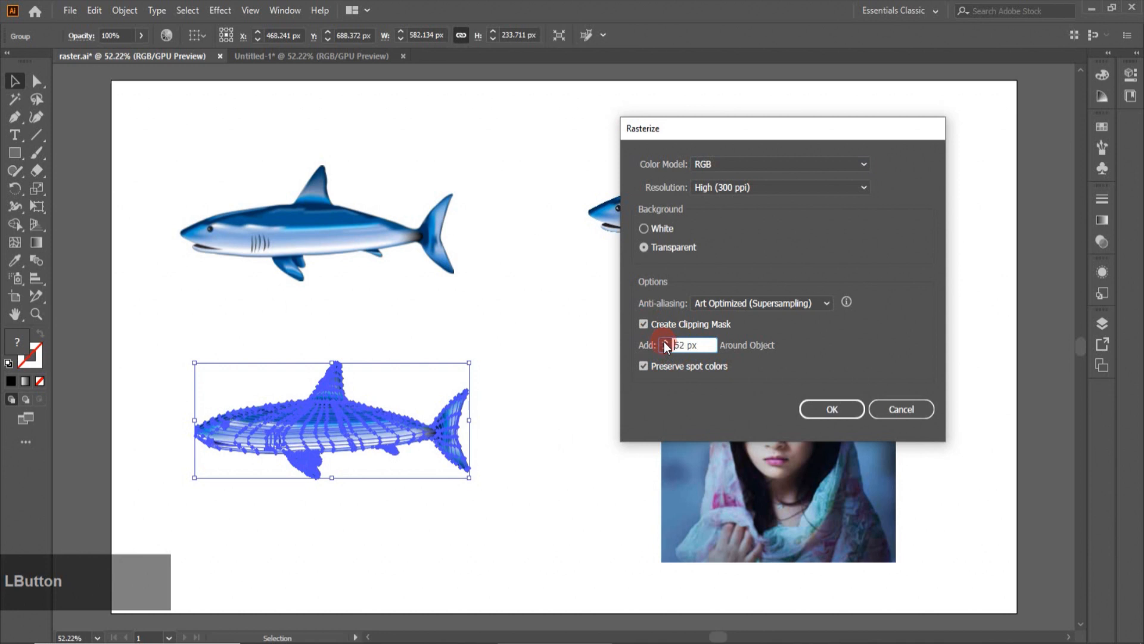
{"action": "left_click", "coordinate": [665, 349]}
{"action": "left_click", "coordinate": [666, 350]}
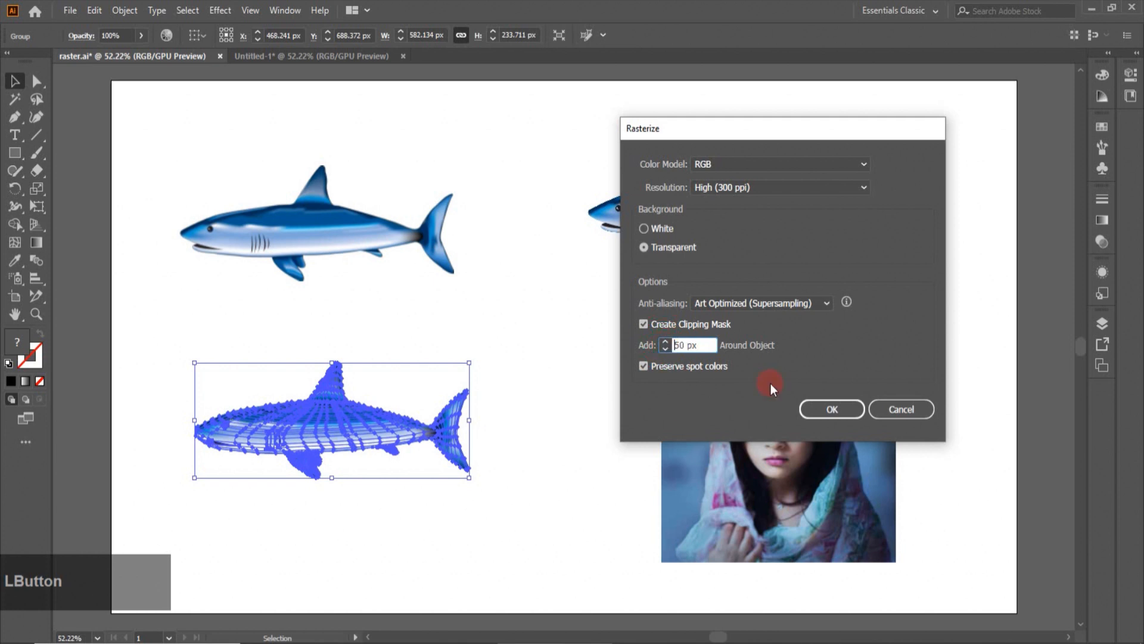
{"action": "left_click", "coordinate": [814, 411]}
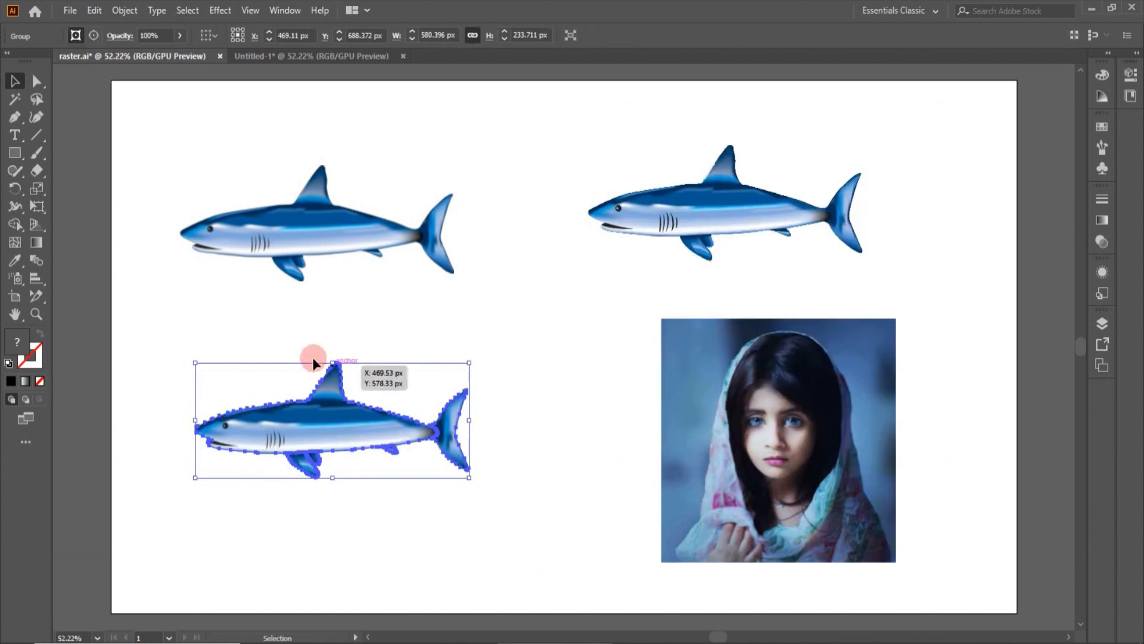
{"action": "left_click", "coordinate": [244, 503]}
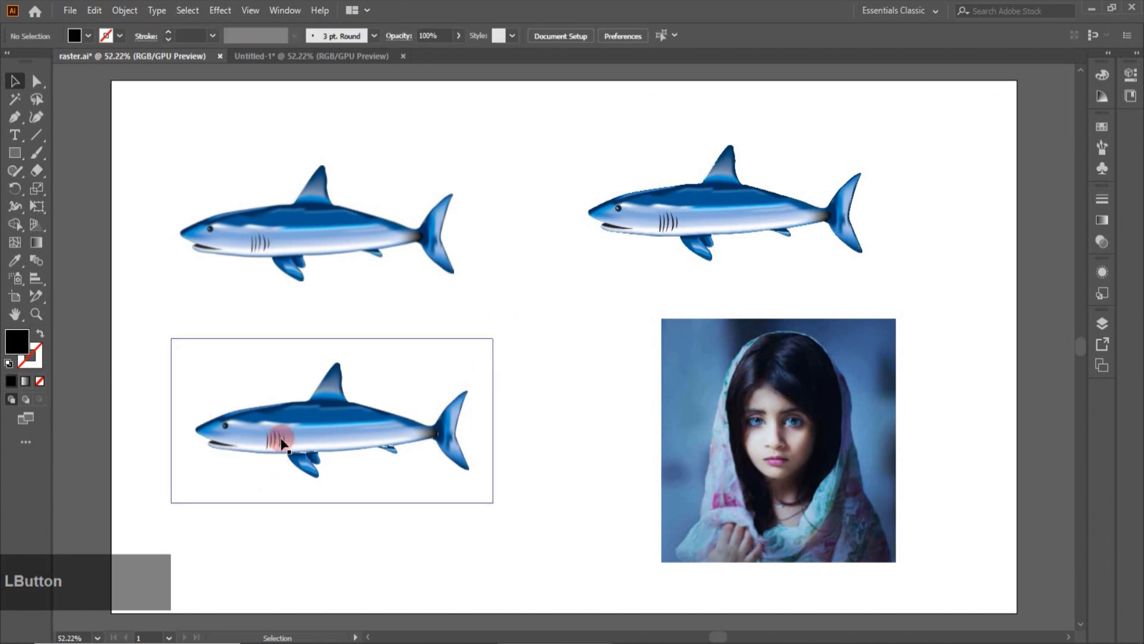
- Move the clipped lower shark slightly upward and give its mask outline a green stroke, 6AFF45
{"action": "left_click", "coordinate": [276, 437]}
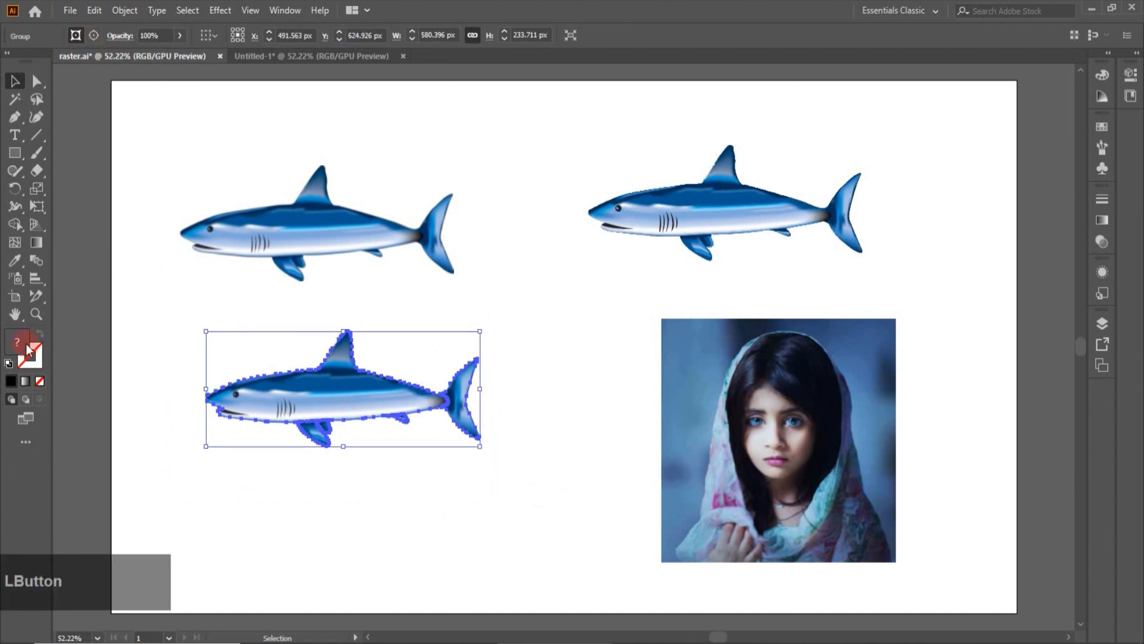
{"action": "left_click", "coordinate": [26, 363]}
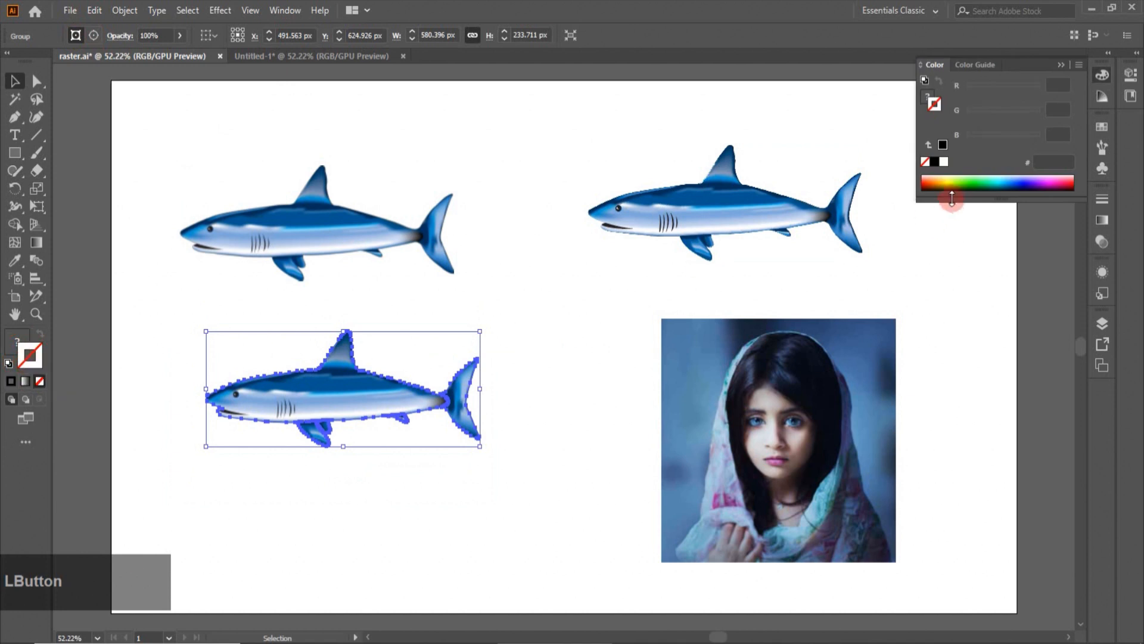
{"action": "left_click", "coordinate": [969, 177]}
{"action": "left_click", "coordinate": [521, 301]}
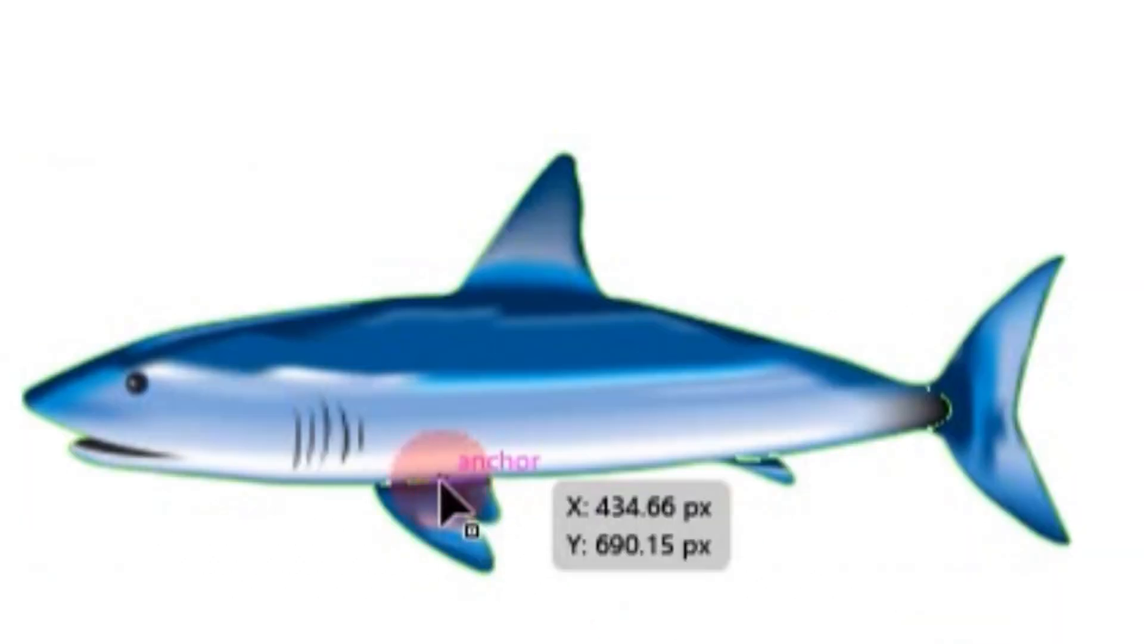
{"action": "left_click", "coordinate": [441, 486]}
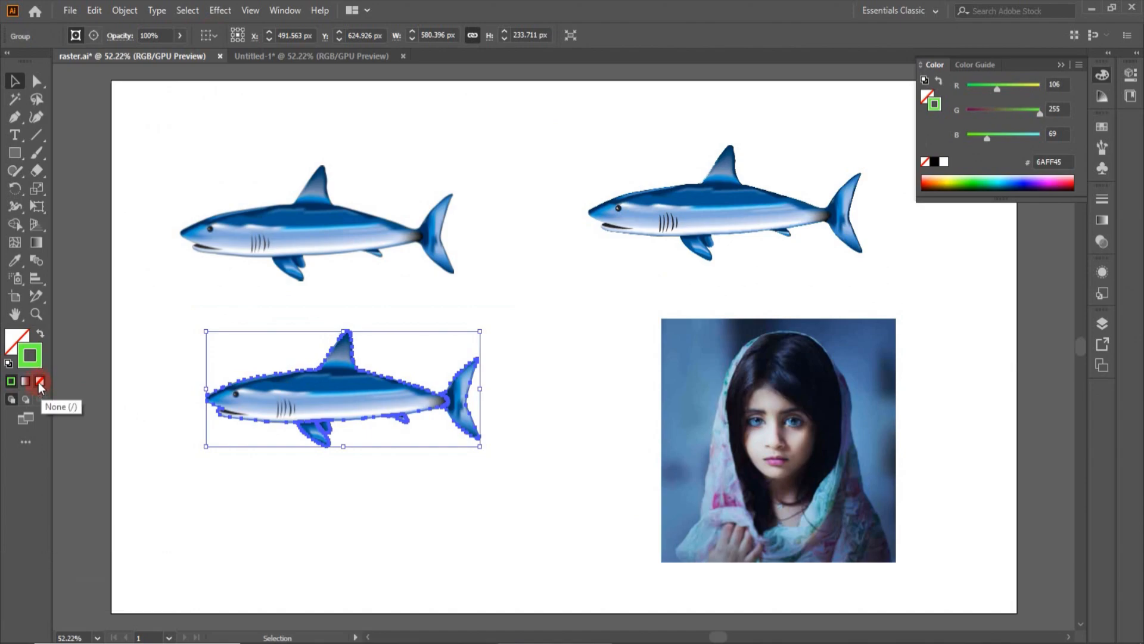
- Remove the green stroke from the lower shark's mask outline, shift that shark slightly left, and delete the spare shark copy
{"action": "left_click", "coordinate": [39, 382]}
{"action": "left_click", "coordinate": [248, 453]}
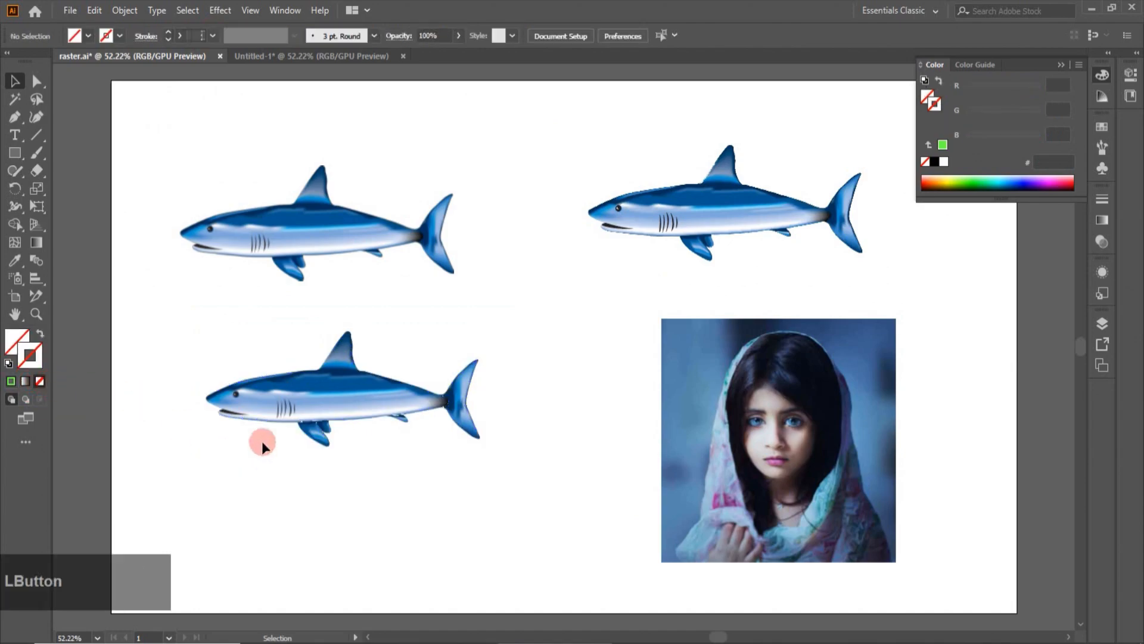
{"action": "left_click_drag", "start_coordinate": [274, 426], "coordinate": [259, 425]}
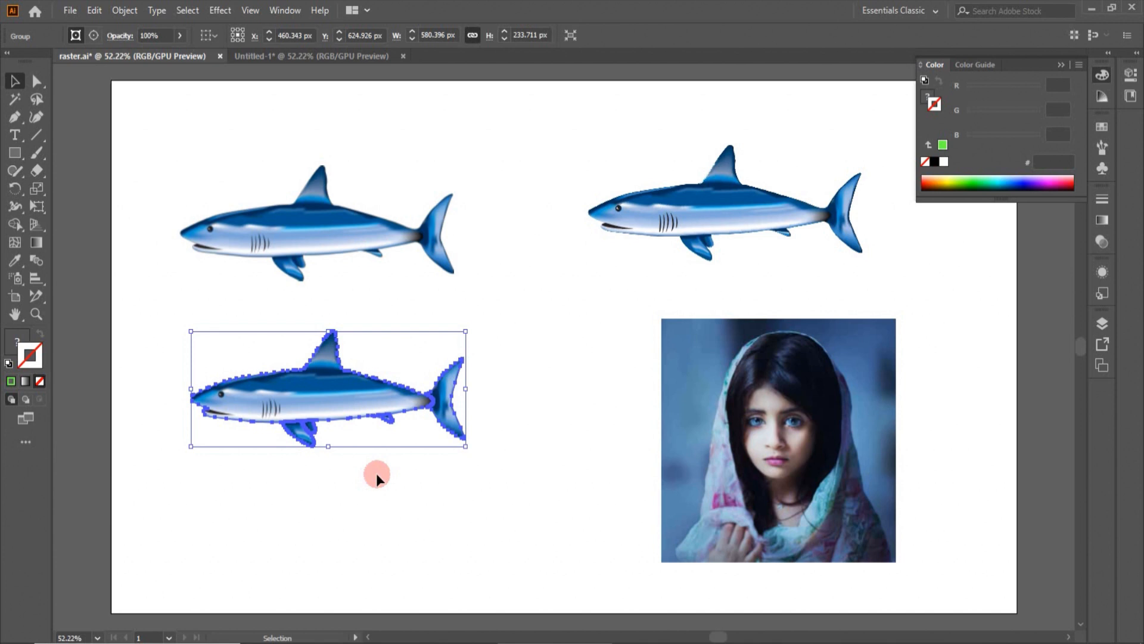
{"action": "left_click", "coordinate": [324, 411]}
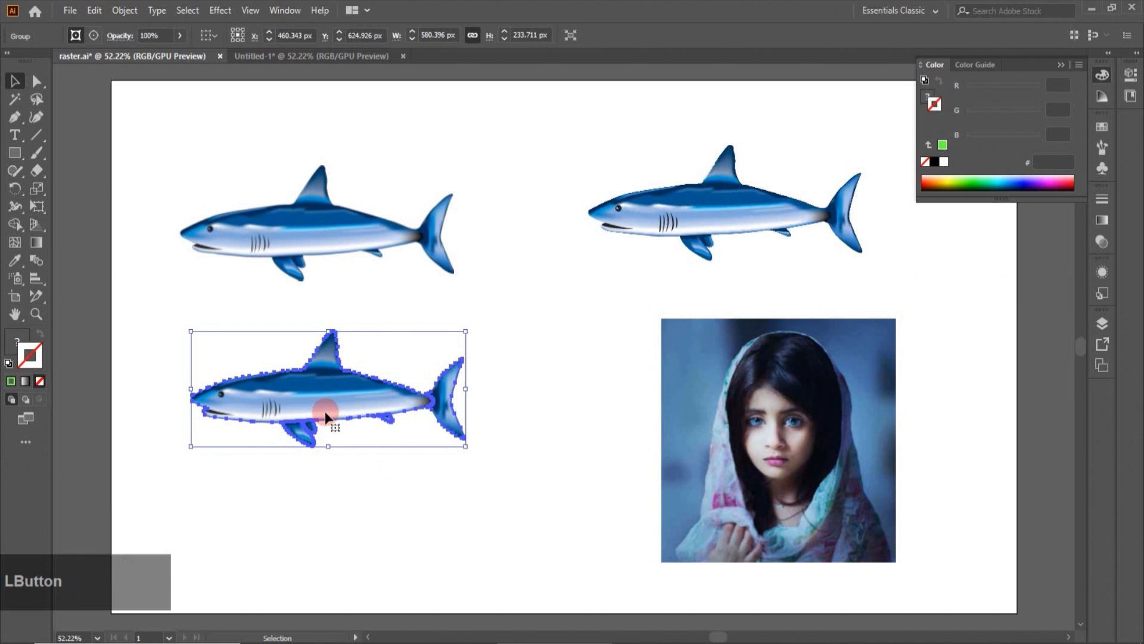
{"action": "key", "text": "Delete"}
- Check whether Create Object Mosaic is available with nothing selected and with the vector shark selected, and check the portrait image's selection
{"action": "left_click", "coordinate": [125, 10]}
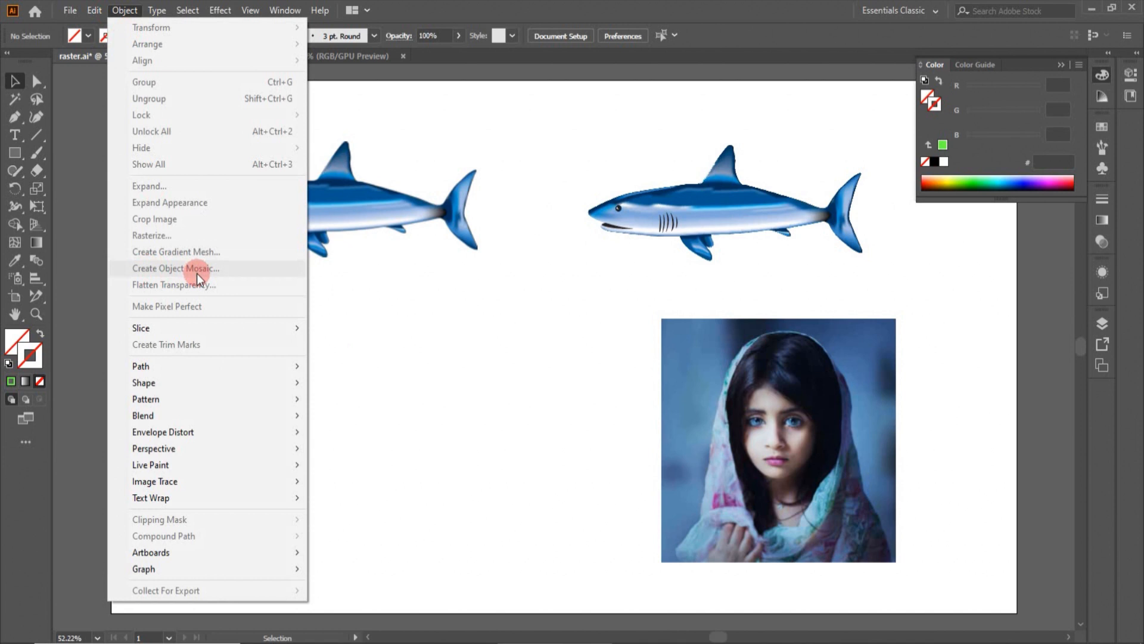
{"action": "left_click", "coordinate": [555, 237]}
{"action": "left_click", "coordinate": [658, 226]}
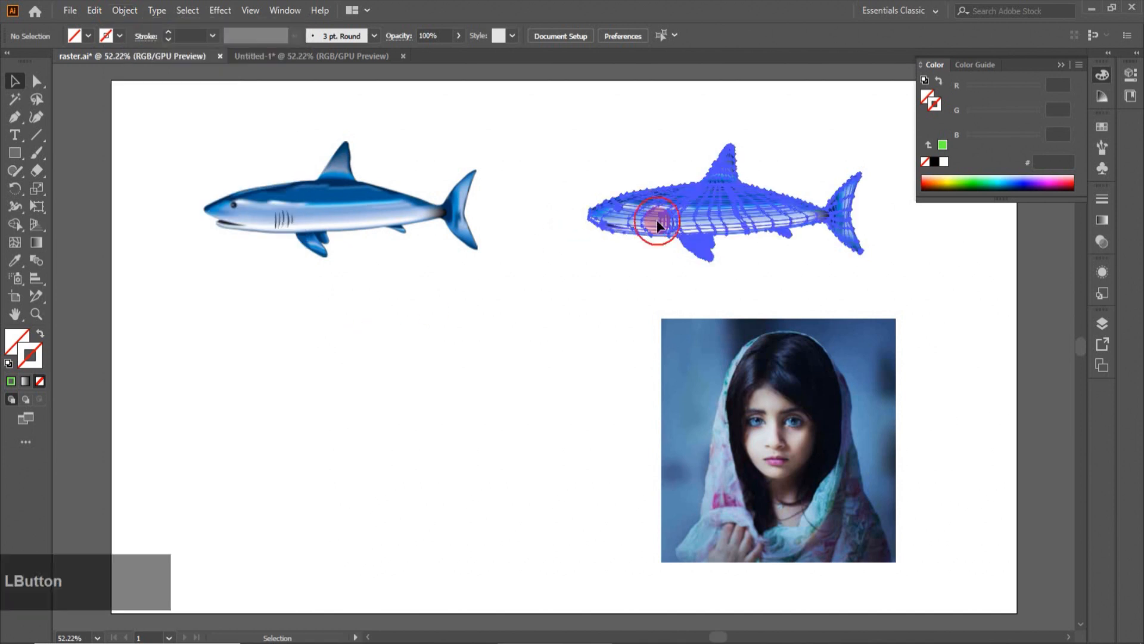
{"action": "left_click", "coordinate": [127, 10]}
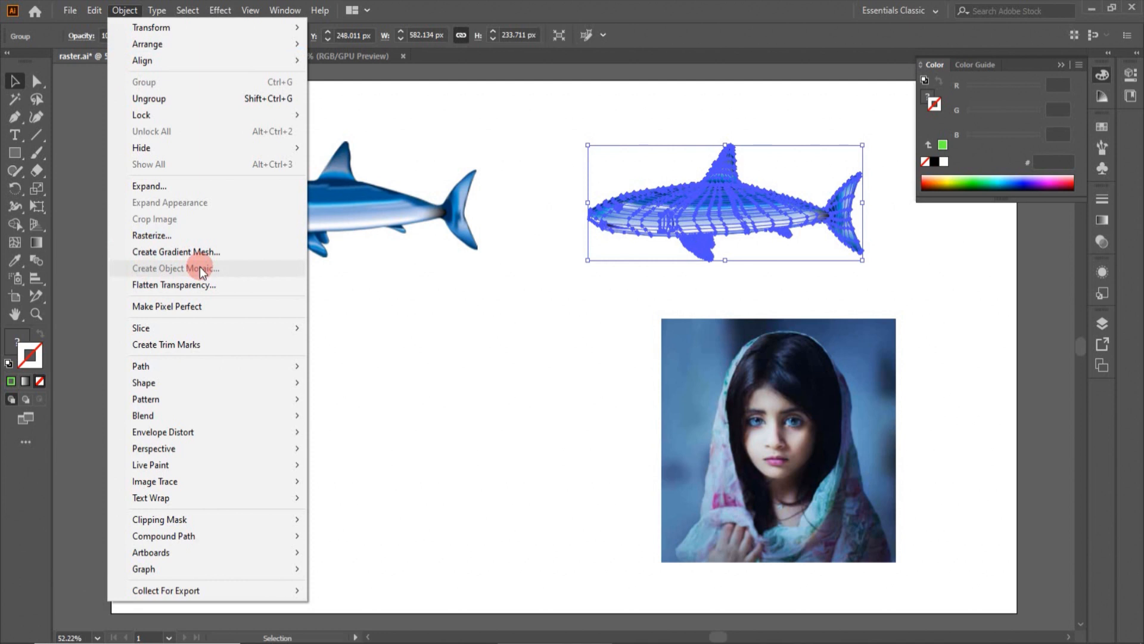
{"action": "left_click", "coordinate": [690, 519]}
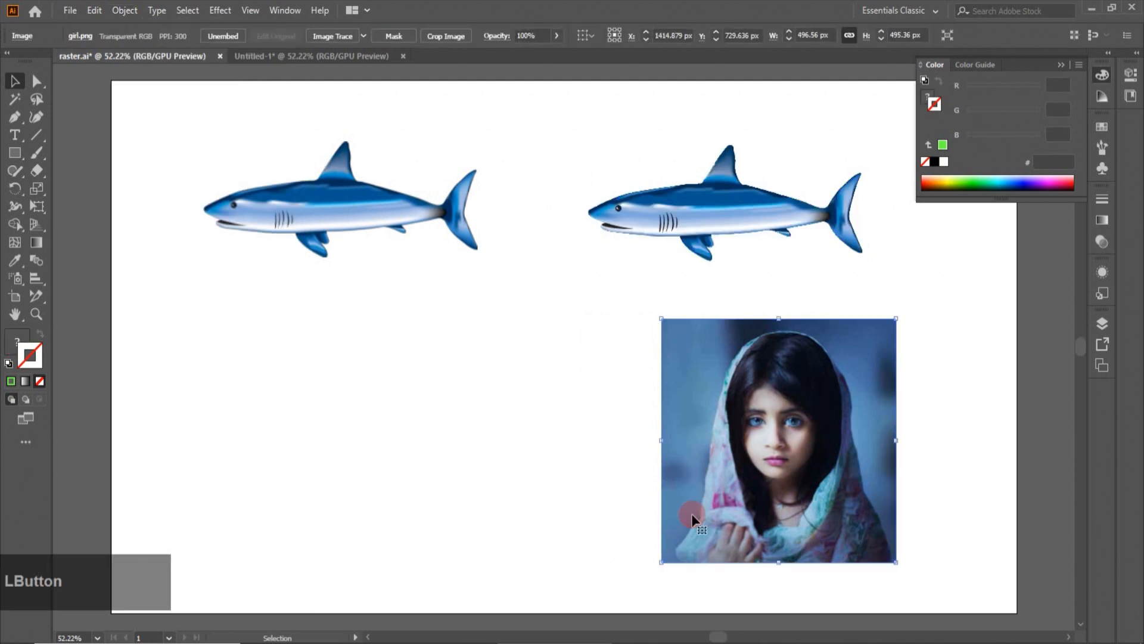
{"action": "left_click", "coordinate": [548, 461]}
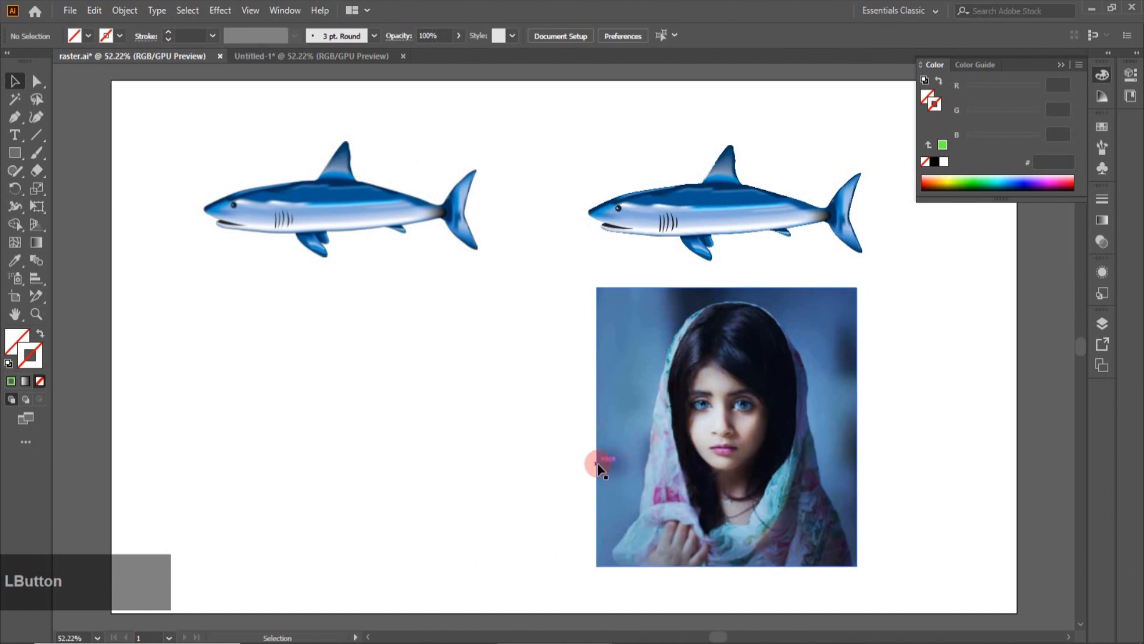
- Create an object mosaic from the portrait image with a new size of 700 by 700 px
{"action": "left_click", "coordinate": [603, 462]}
{"action": "left_click", "coordinate": [117, 12]}
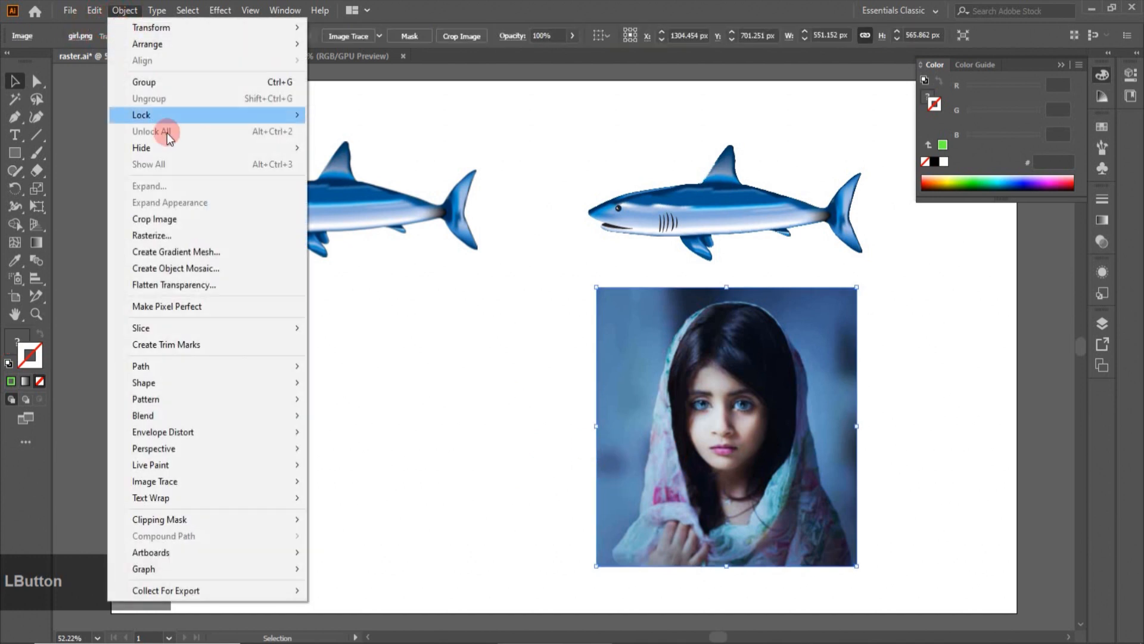
{"action": "left_click", "coordinate": [181, 268]}
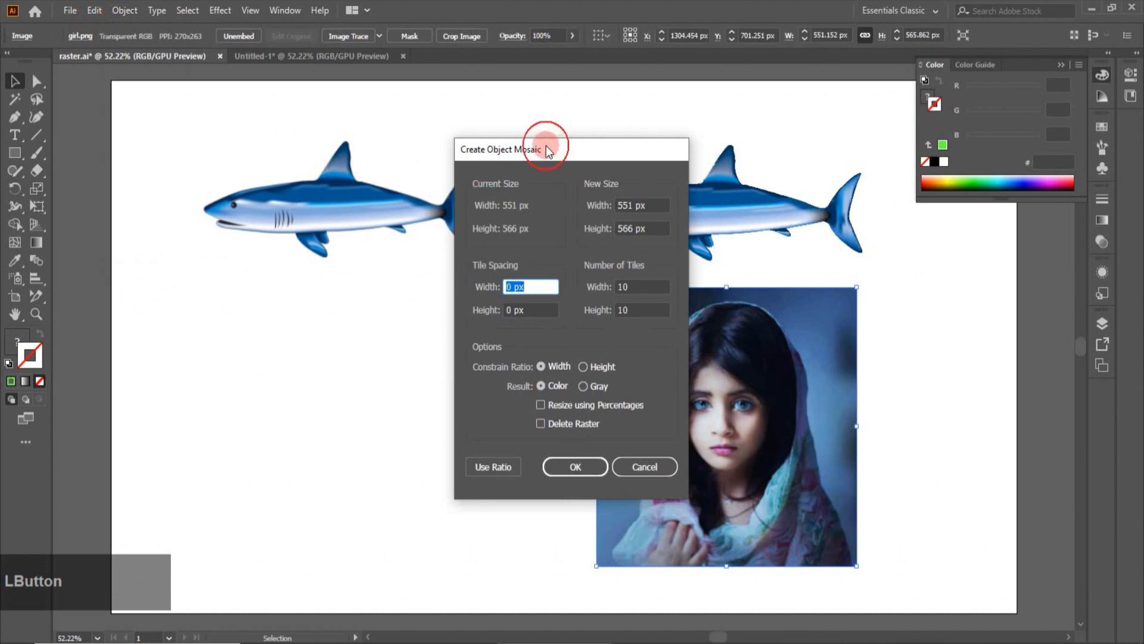
{"action": "left_click_drag", "start_coordinate": [564, 151], "coordinate": [357, 124]}
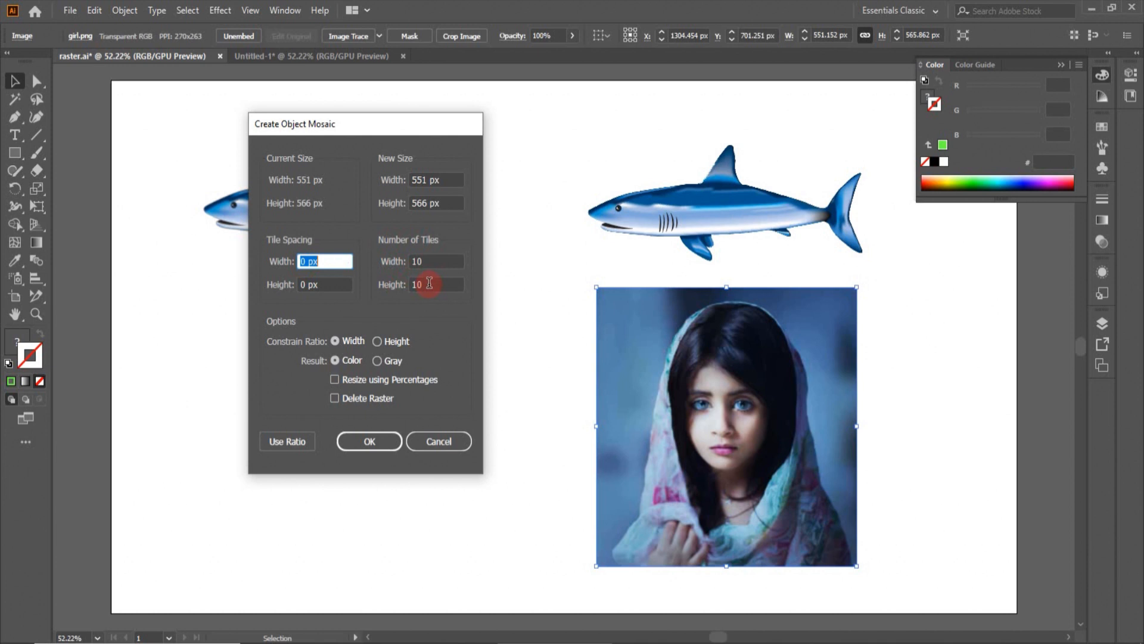
{"action": "double_click", "coordinate": [424, 179]}
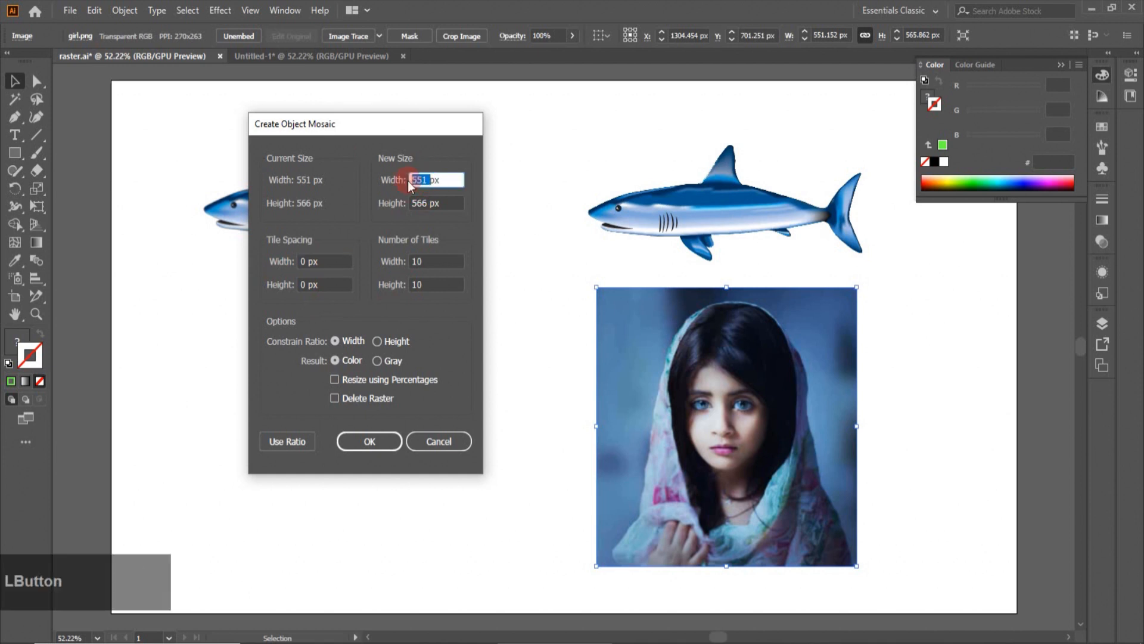
{"action": "type", "text": "700"}
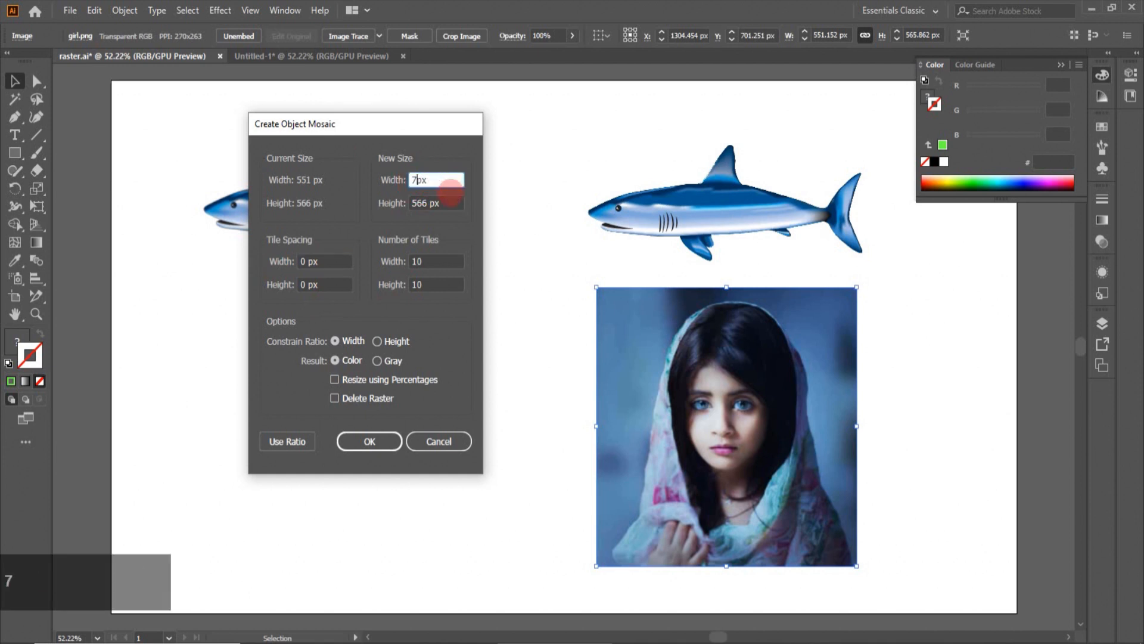
{"action": "double_click", "coordinate": [409, 200]}
{"action": "type", "text": "700"}
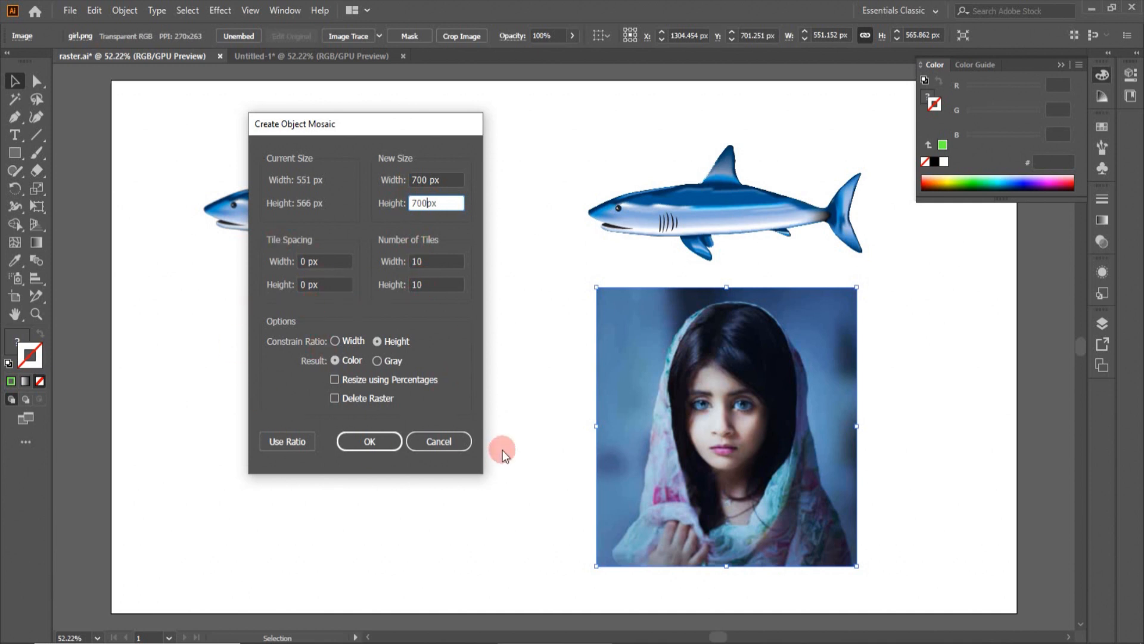
{"action": "left_click", "coordinate": [425, 210]}
{"action": "left_click", "coordinate": [375, 447]}
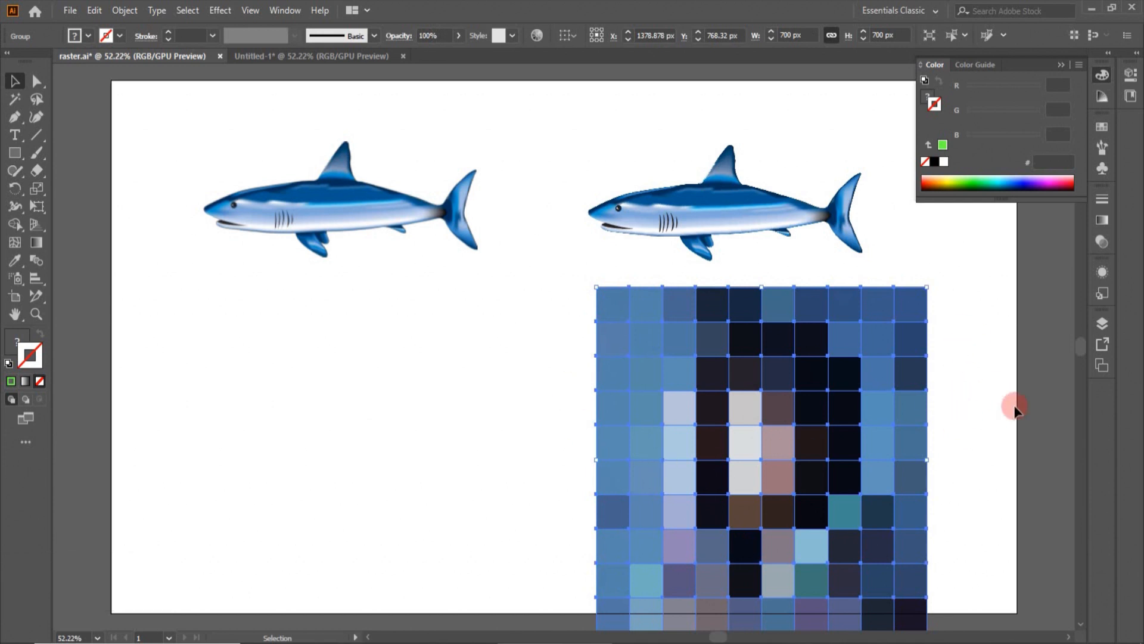
- Move the 700 px mosaic beside the portrait for comparison, and delete it
{"action": "left_click", "coordinate": [776, 432]}
{"action": "left_click_drag", "start_coordinate": [776, 432], "coordinate": [448, 422]}
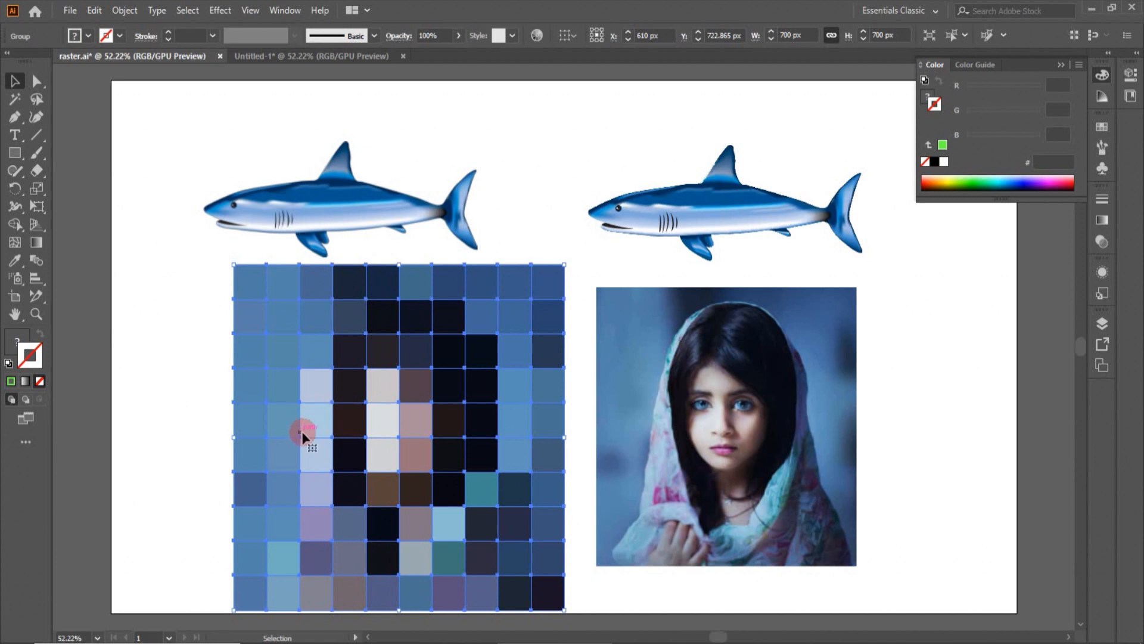
{"action": "key", "text": "Delete"}
- Create an object mosaic from the portrait with tile spacing of 5 px in both width and height
{"action": "left_click", "coordinate": [672, 497]}
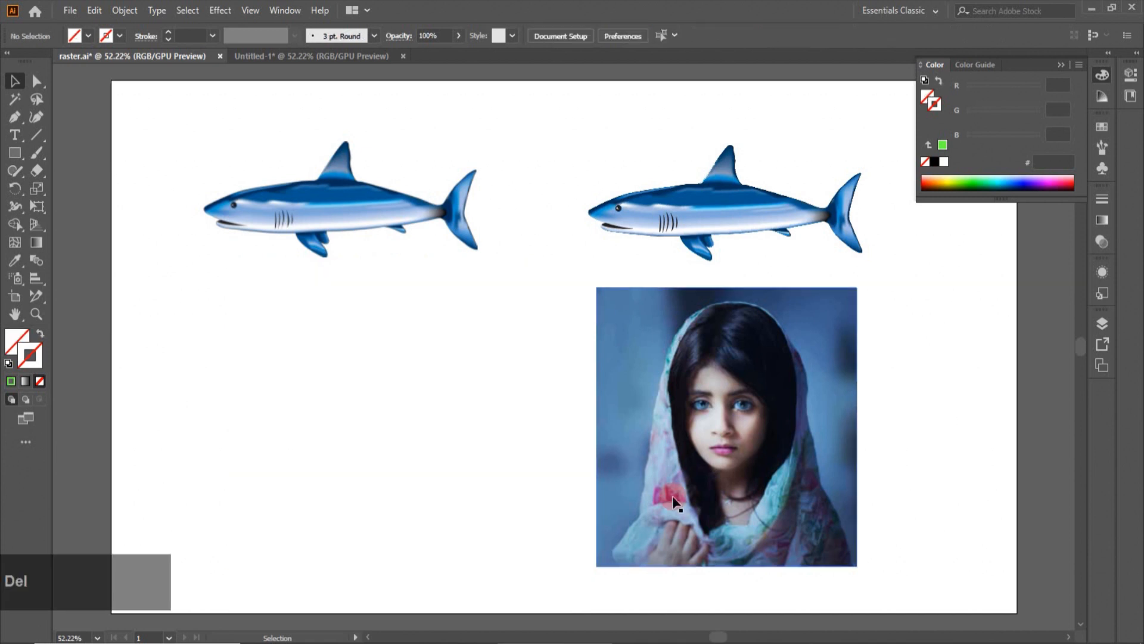
{"action": "left_click", "coordinate": [119, 10]}
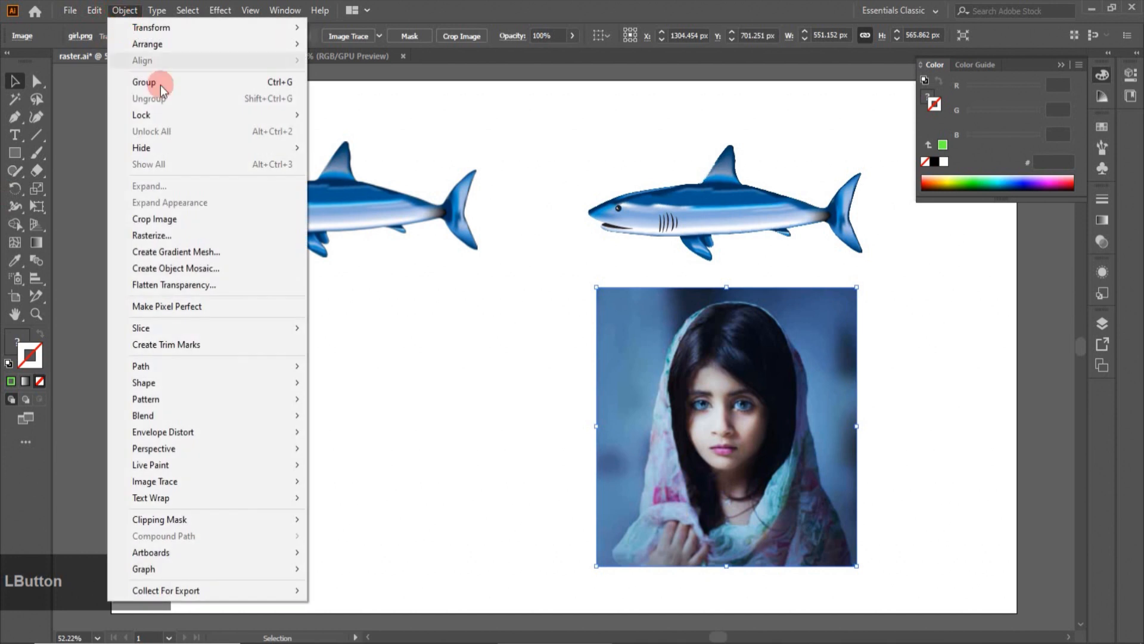
{"action": "left_click", "coordinate": [170, 269]}
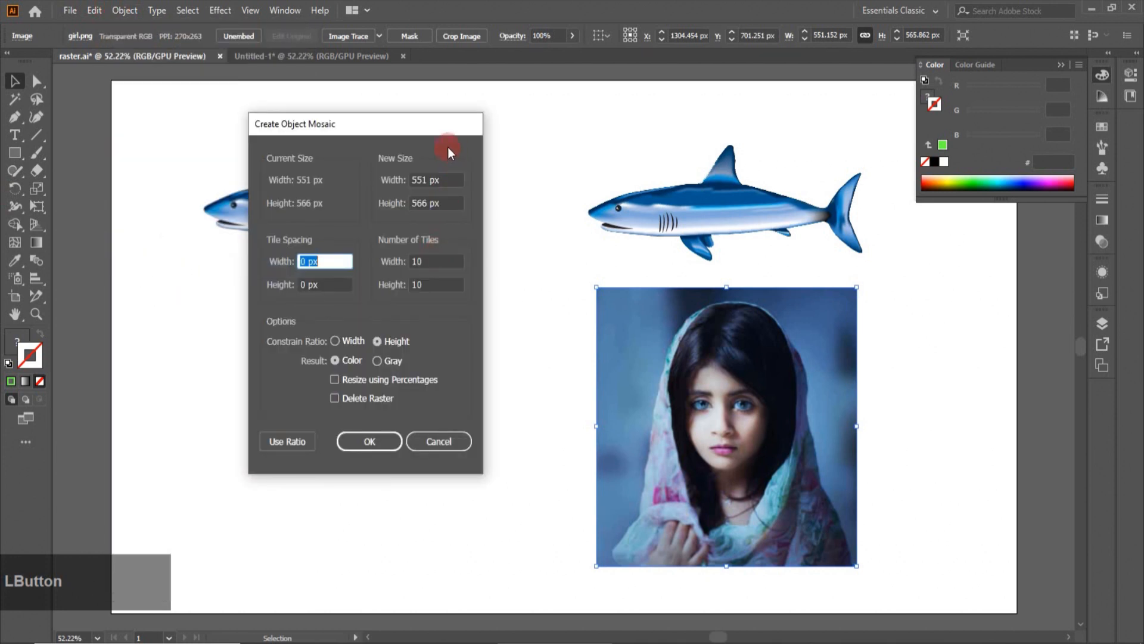
{"action": "left_click", "coordinate": [304, 261]}
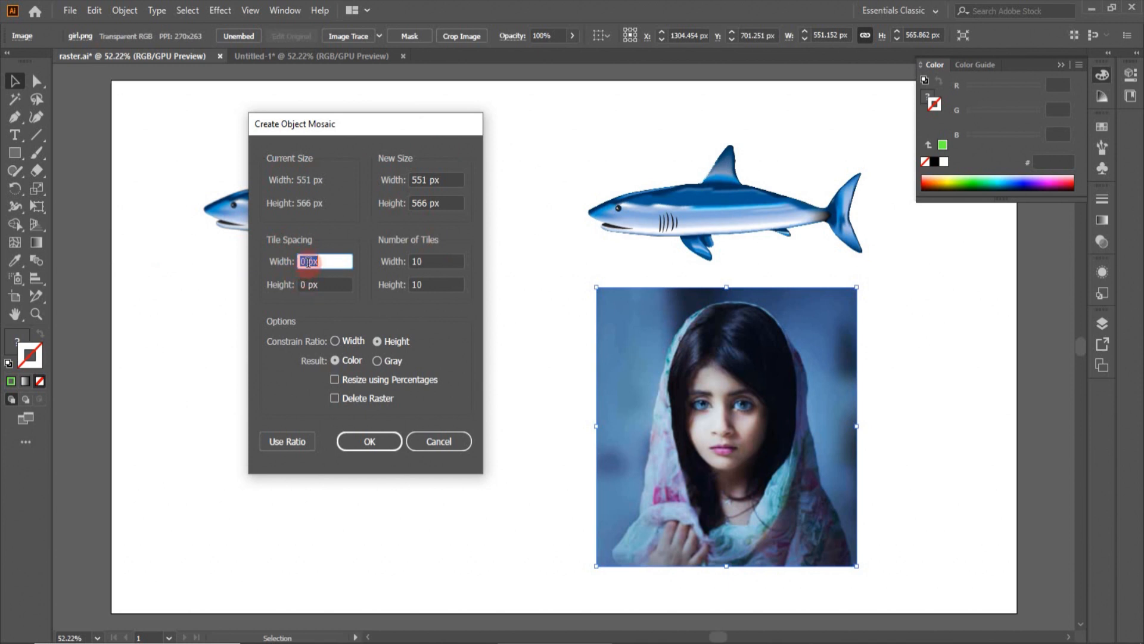
{"action": "left_click_drag", "start_coordinate": [304, 261], "coordinate": [295, 291]}
{"action": "type", "text": "5"}
{"action": "type", "text": "5"}
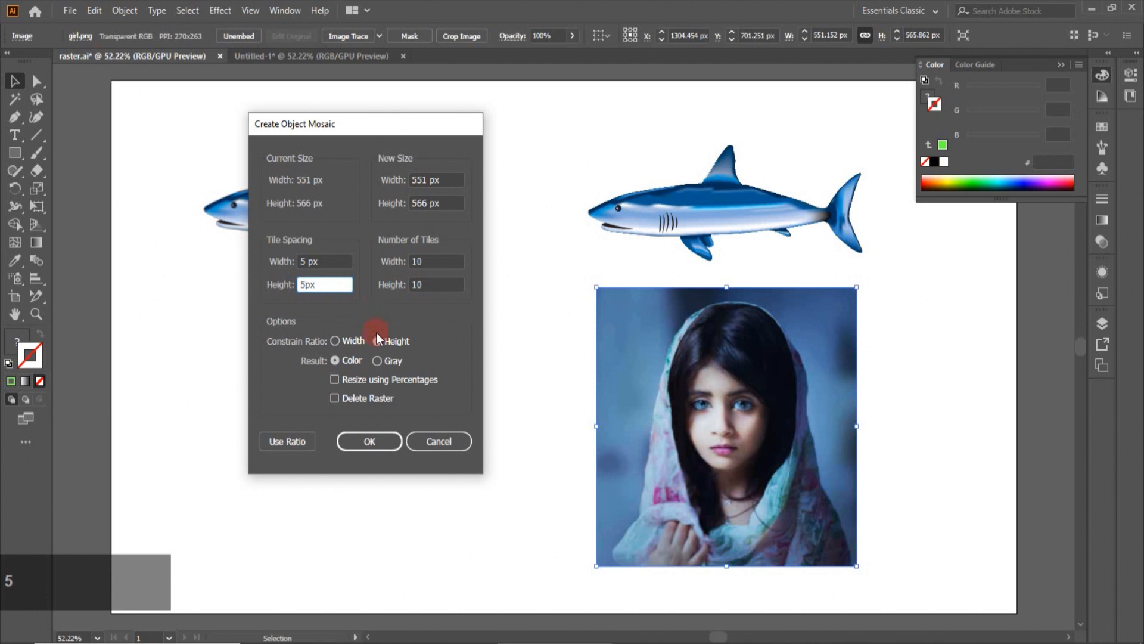
{"action": "left_click", "coordinate": [369, 441]}
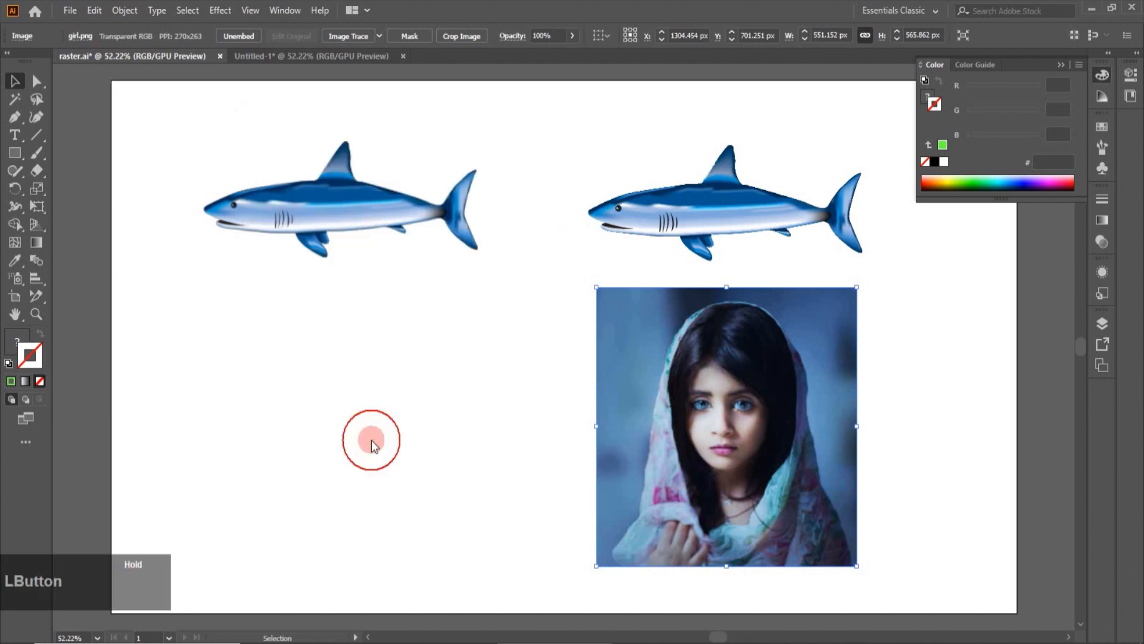
- Place the spaced mosaic to the left of the portrait, and shift it over the artboard's left edge to check its gaps
{"action": "left_click", "coordinate": [943, 452]}
{"action": "left_click_drag", "start_coordinate": [737, 420], "coordinate": [387, 402]}
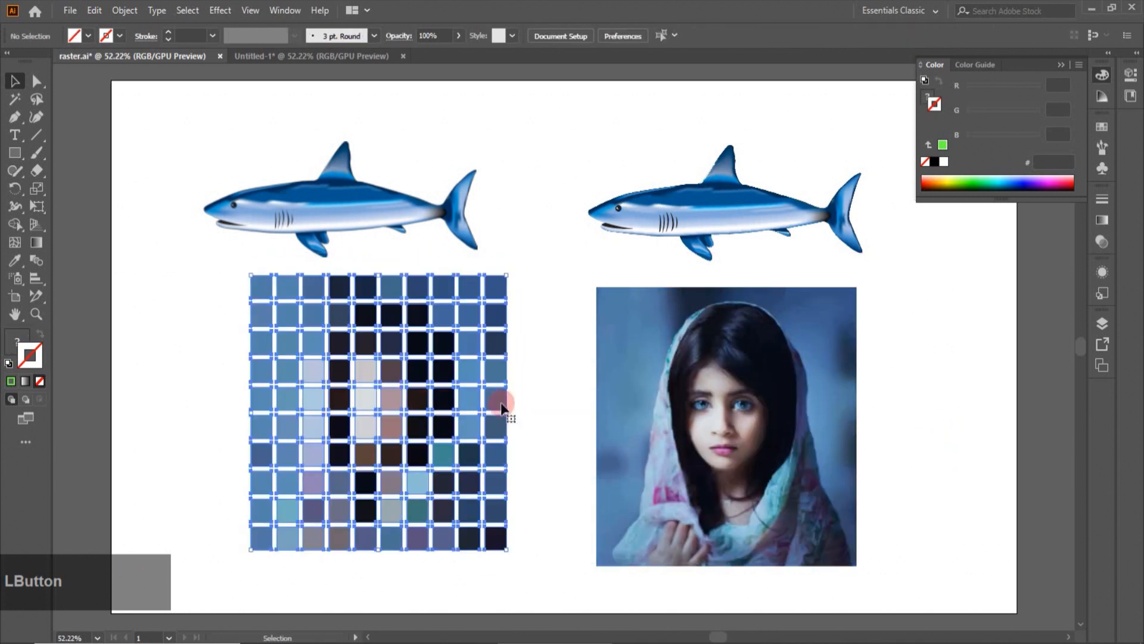
{"action": "left_click", "coordinate": [534, 341]}
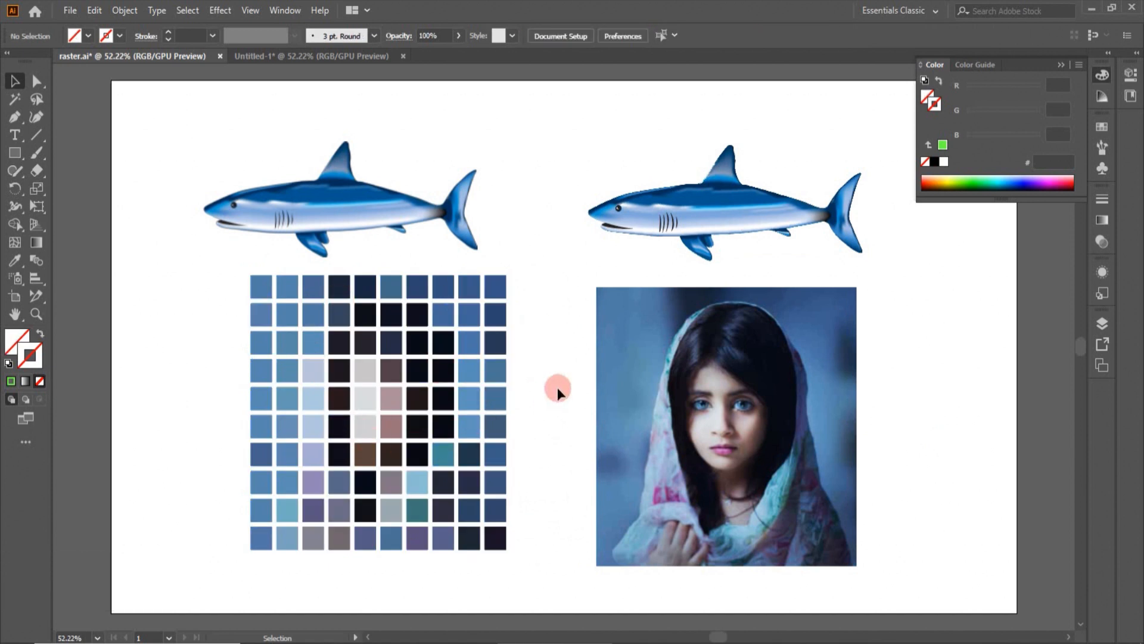
{"action": "left_click_drag", "start_coordinate": [471, 429], "coordinate": [275, 419]}
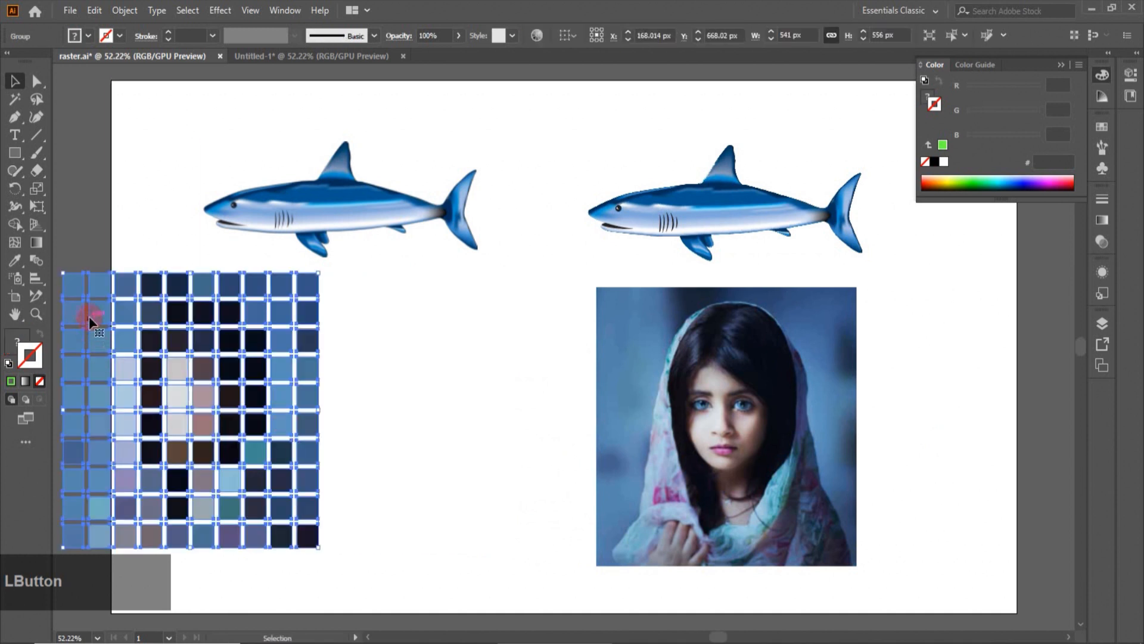
- Align the spaced mosaic over the portrait to compare them, move it back beside the portrait, and delete it
{"action": "left_click_drag", "start_coordinate": [79, 419], "coordinate": [735, 439]}
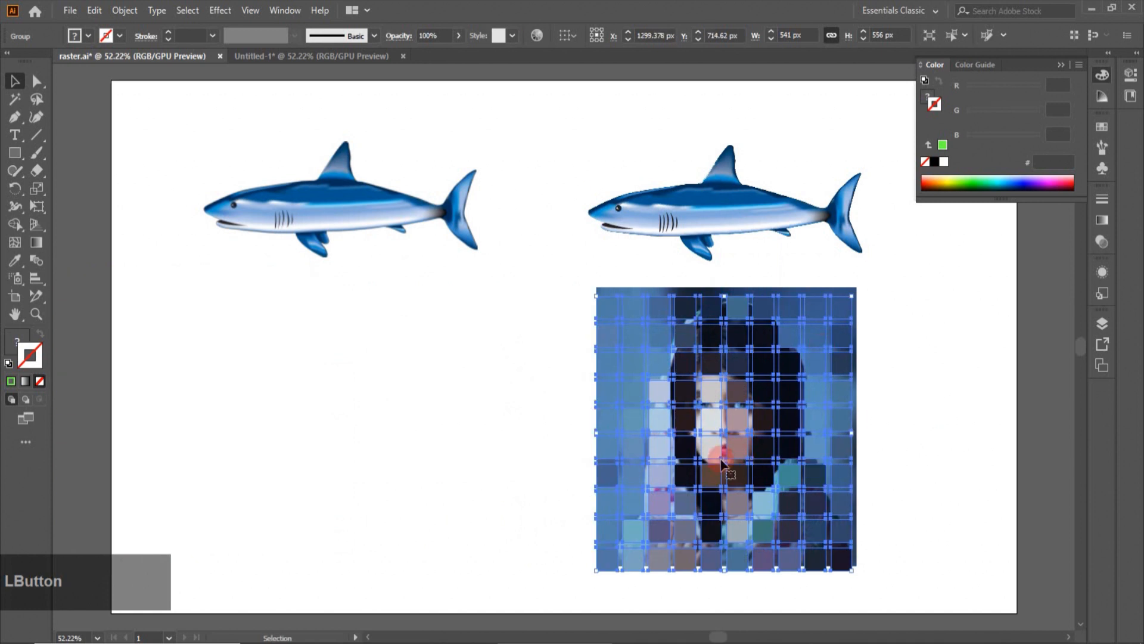
{"action": "left_click", "coordinate": [909, 429]}
{"action": "left_click_drag", "start_coordinate": [822, 464], "coordinate": [823, 460]}
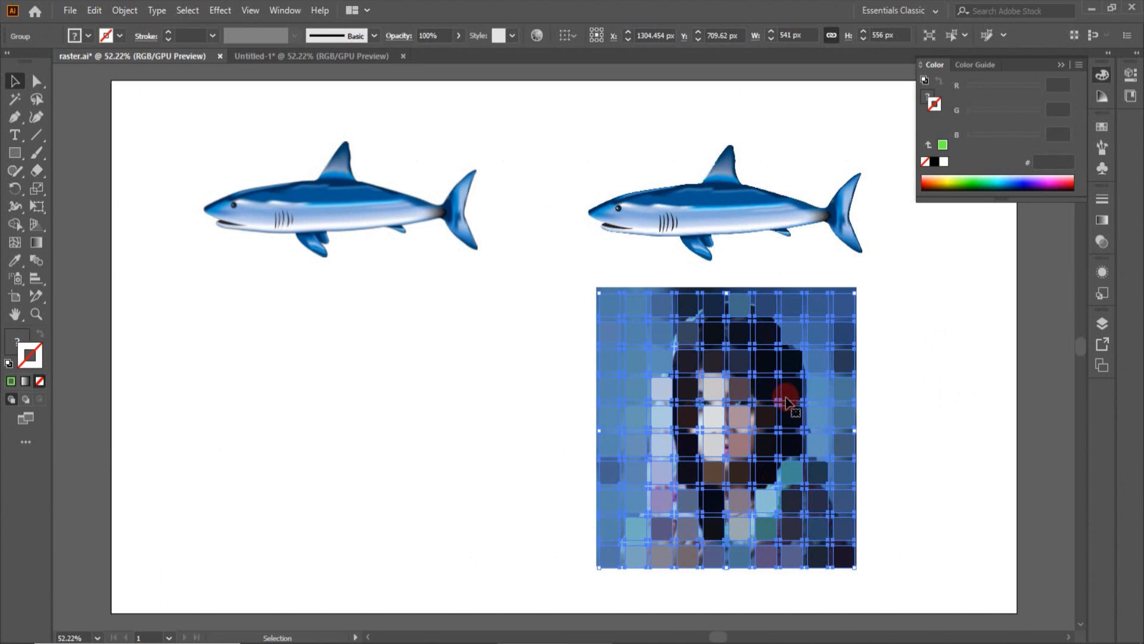
{"action": "left_click_drag", "start_coordinate": [786, 403], "coordinate": [439, 387]}
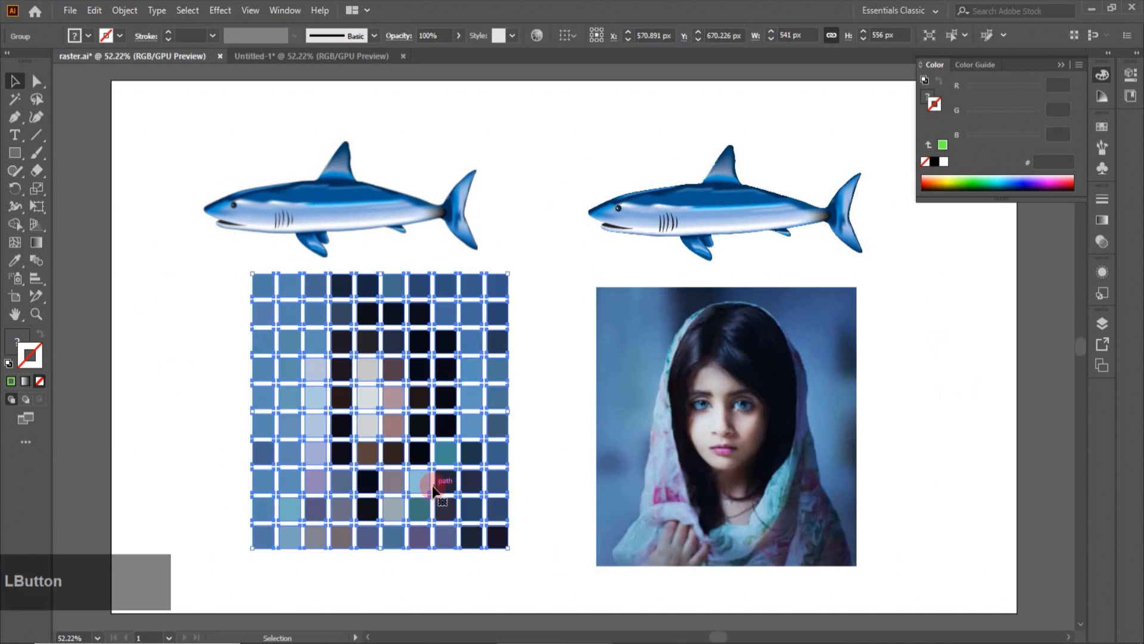
{"action": "key", "text": "Delete"}
- Start an object mosaic from the portrait image and enable resizing using percentages
{"action": "left_click", "coordinate": [782, 496]}
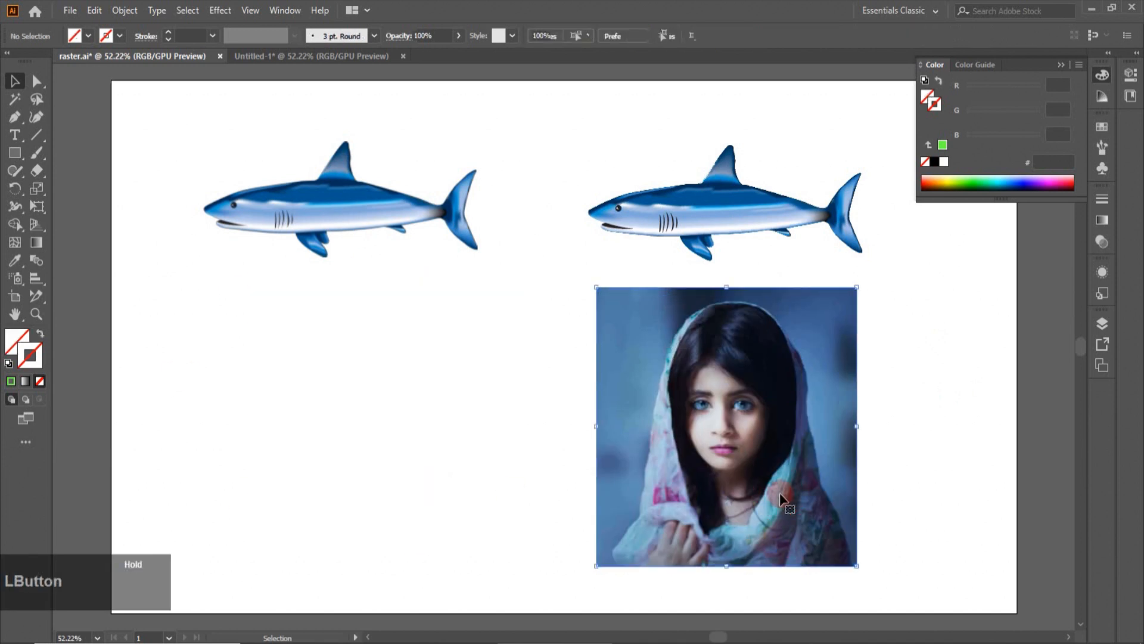
{"action": "left_click", "coordinate": [121, 11]}
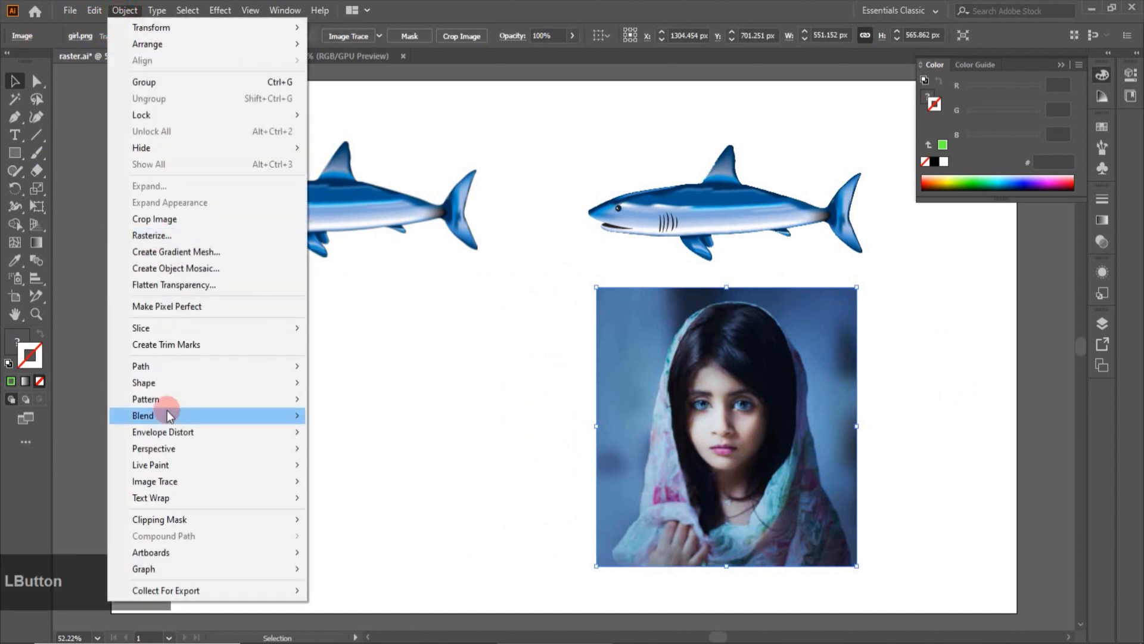
{"action": "left_click", "coordinate": [180, 269]}
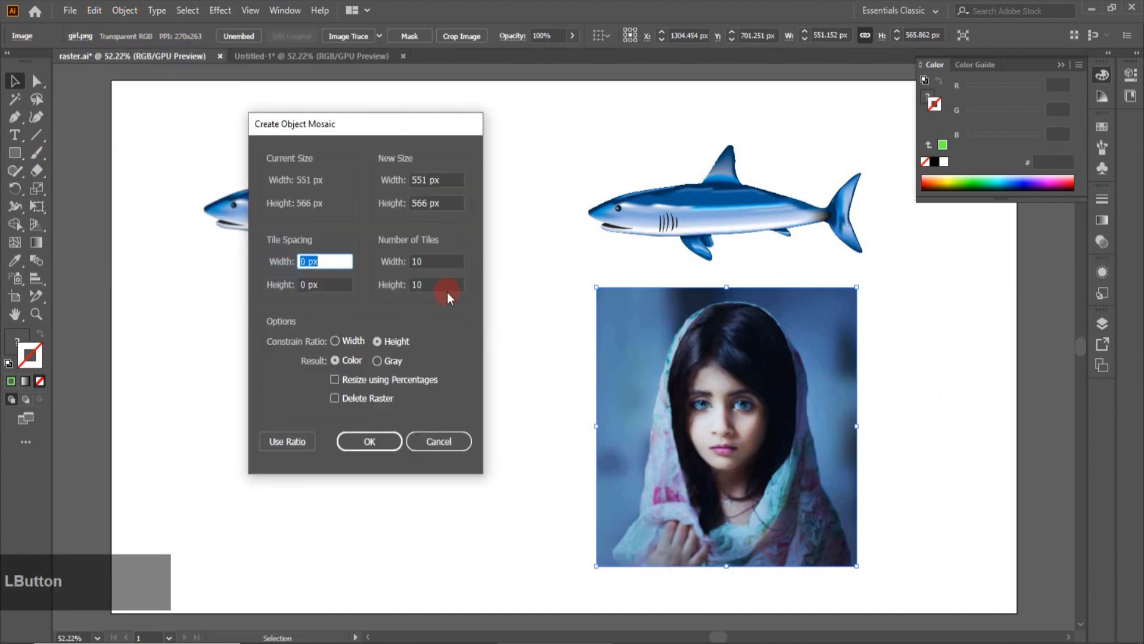
{"action": "left_click_drag", "start_coordinate": [414, 134], "coordinate": [404, 215]}
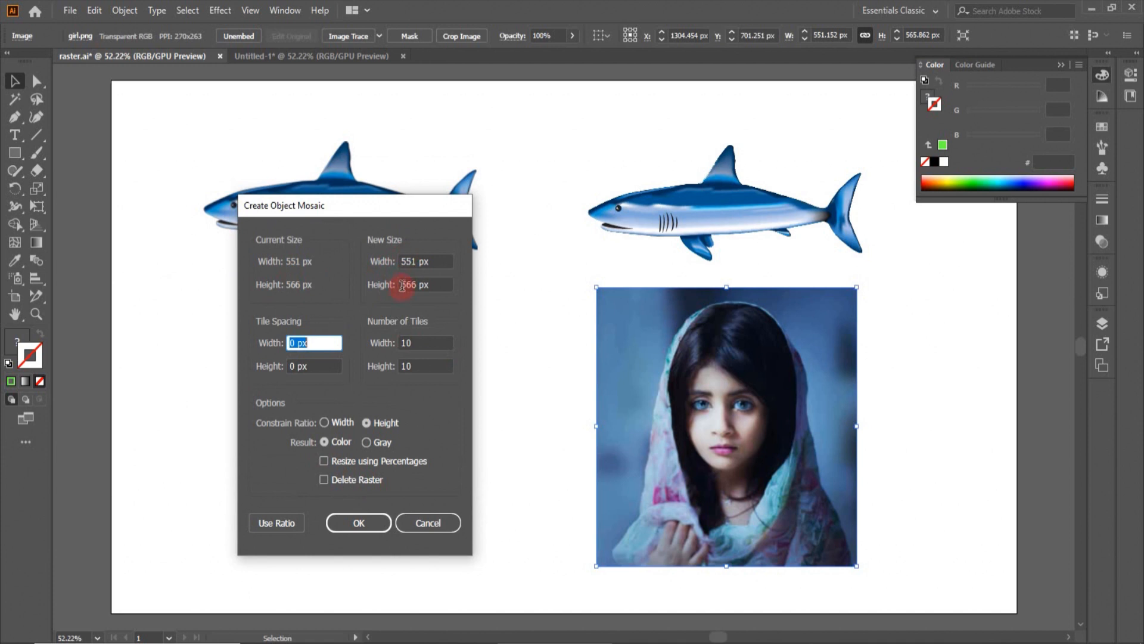
{"action": "left_click", "coordinate": [322, 461]}
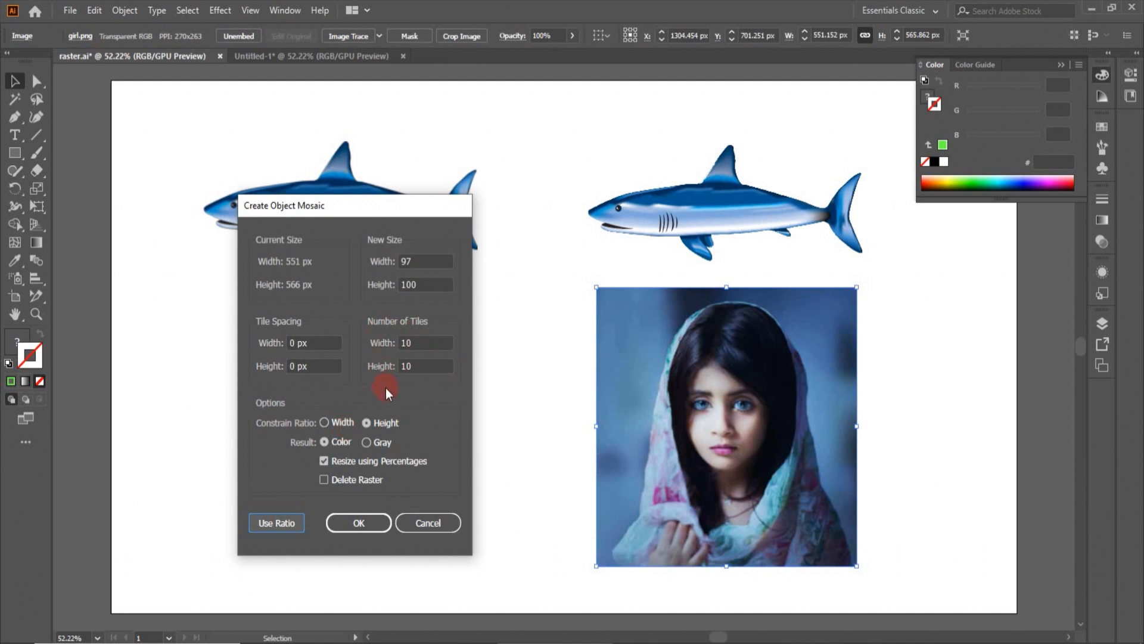
- Constrain the mosaic ratio to width, set 12 tiles in width, and apply the ratio to the tile height
{"action": "left_click", "coordinate": [324, 421]}
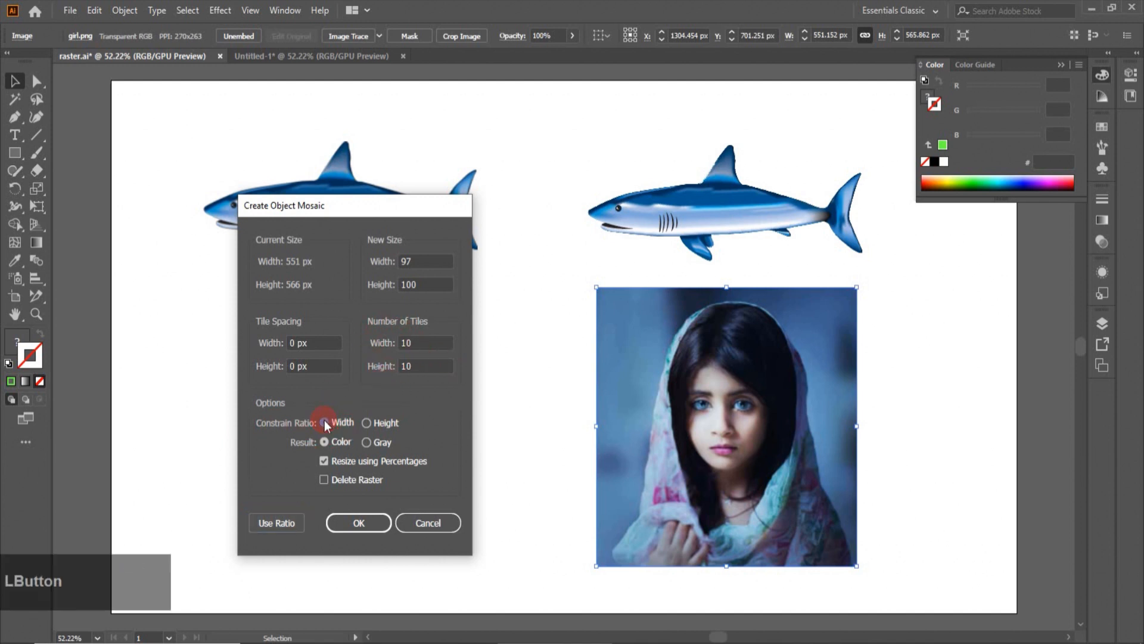
{"action": "left_click_drag", "start_coordinate": [416, 344], "coordinate": [394, 343]}
{"action": "type", "text": "12"}
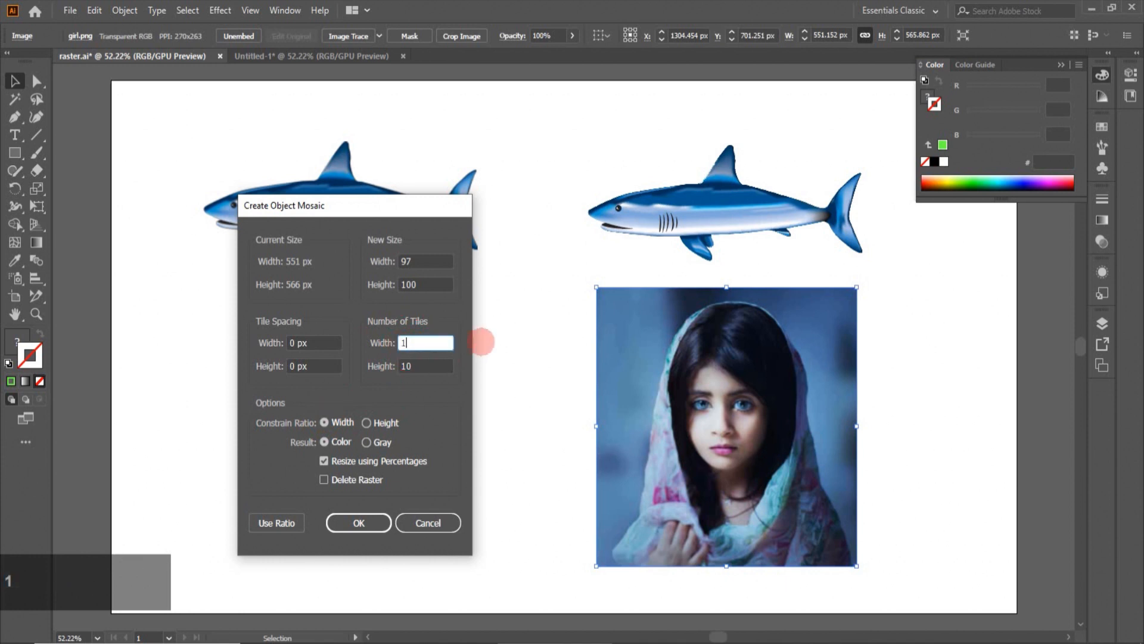
{"action": "left_click", "coordinate": [287, 524]}
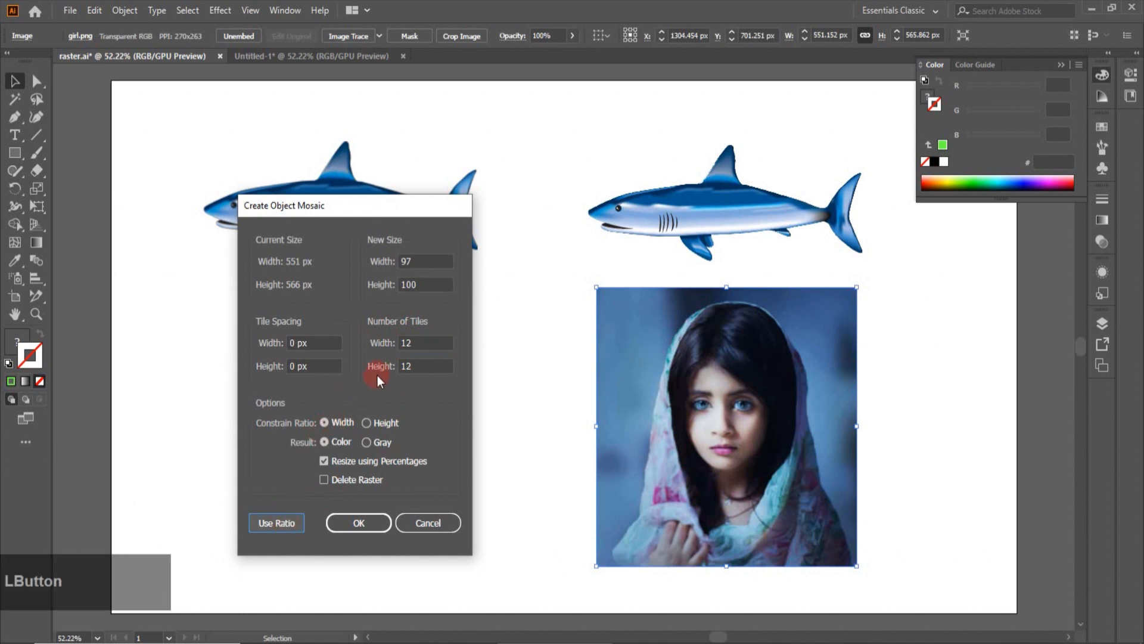
- Constrain the ratio to height, enter 10 tiles in width, reapply the ratio, and create the mosaic in gray
{"action": "left_click", "coordinate": [366, 423]}
{"action": "left_click", "coordinate": [404, 367]}
{"action": "double_click", "coordinate": [409, 338]}
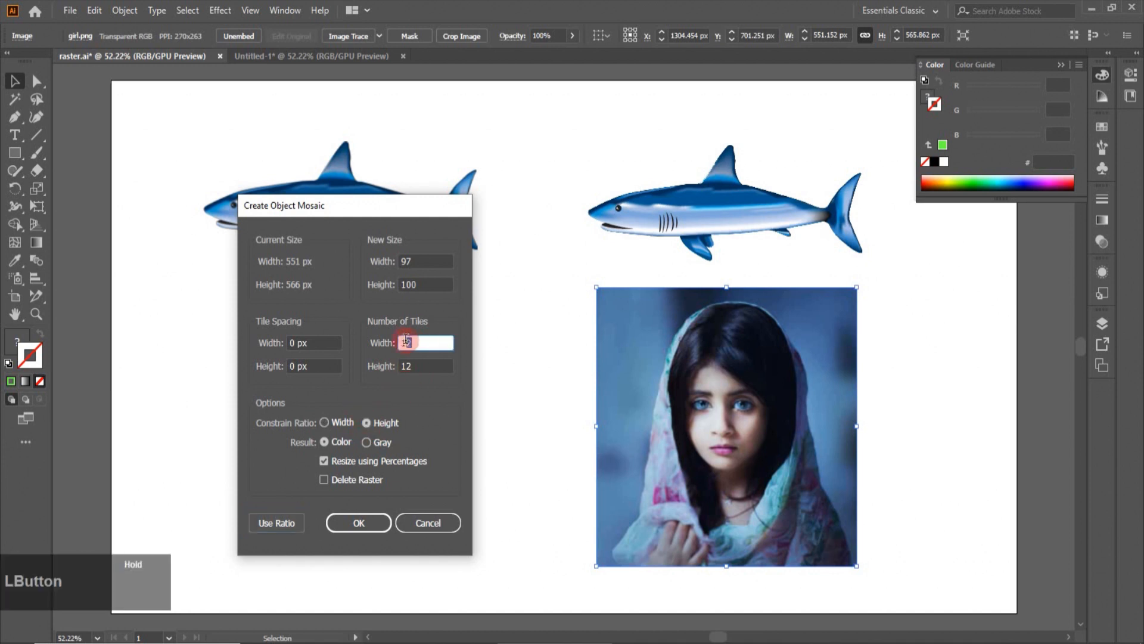
{"action": "type", "text": "10"}
{"action": "left_click", "coordinate": [291, 521]}
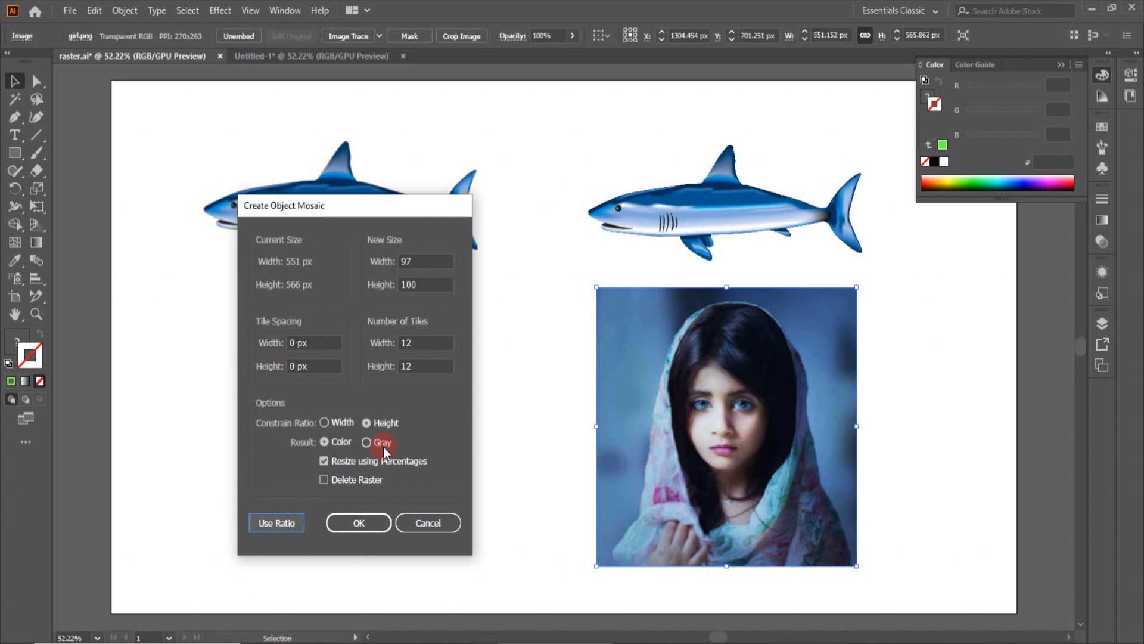
{"action": "left_click", "coordinate": [365, 442]}
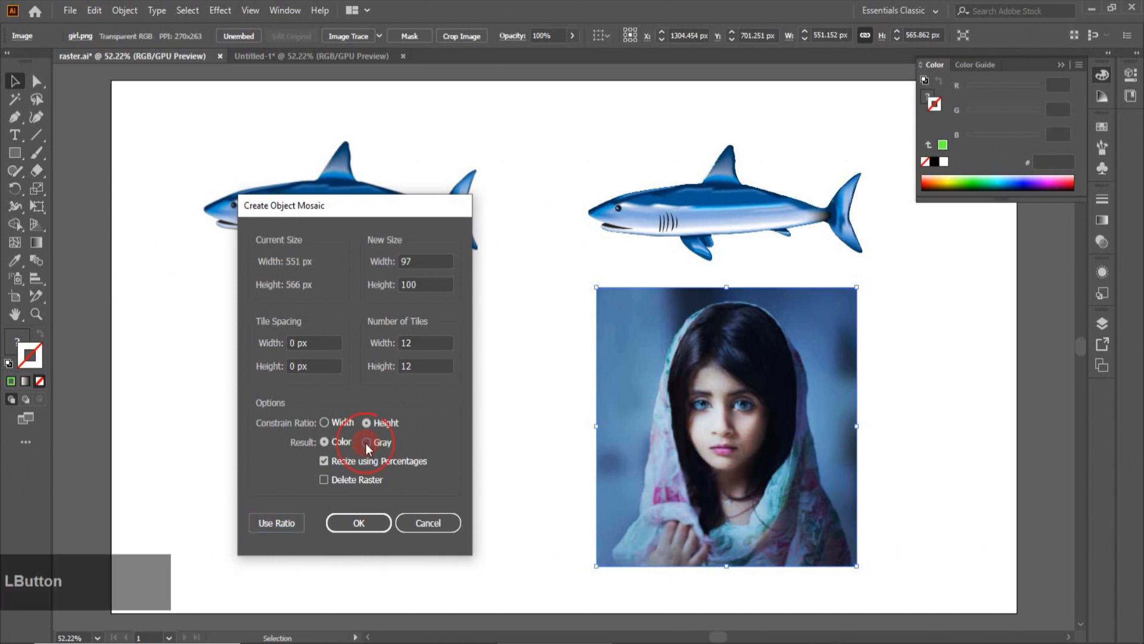
{"action": "left_click", "coordinate": [347, 522]}
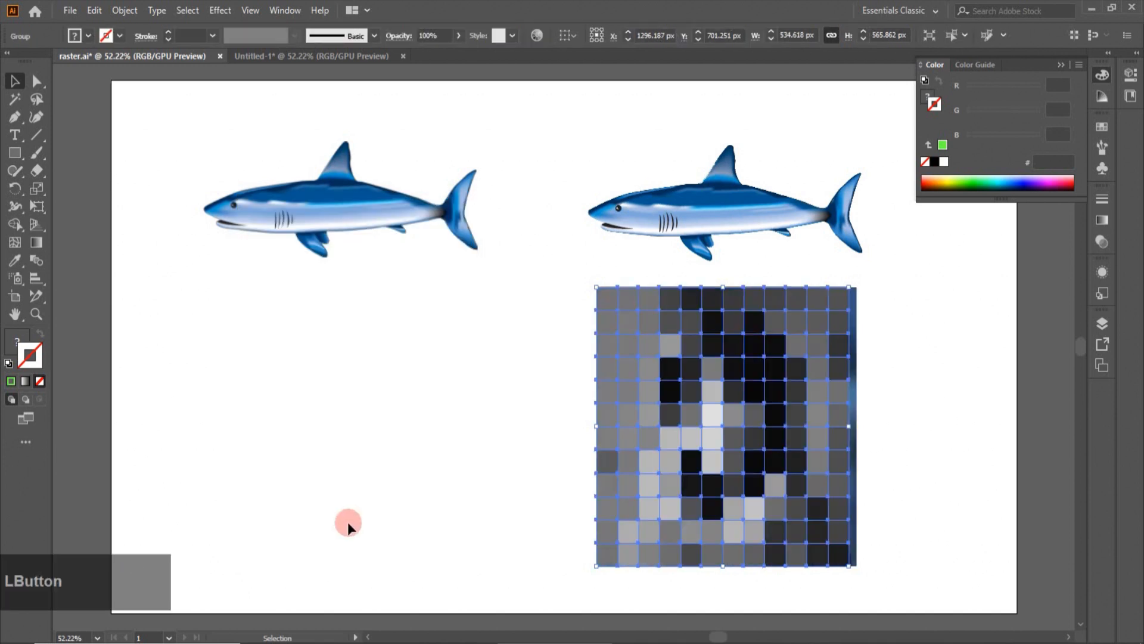
- Move the gray mosaic to the left of the portrait for comparison, and delete it
{"action": "left_click_drag", "start_coordinate": [716, 460], "coordinate": [408, 460]}
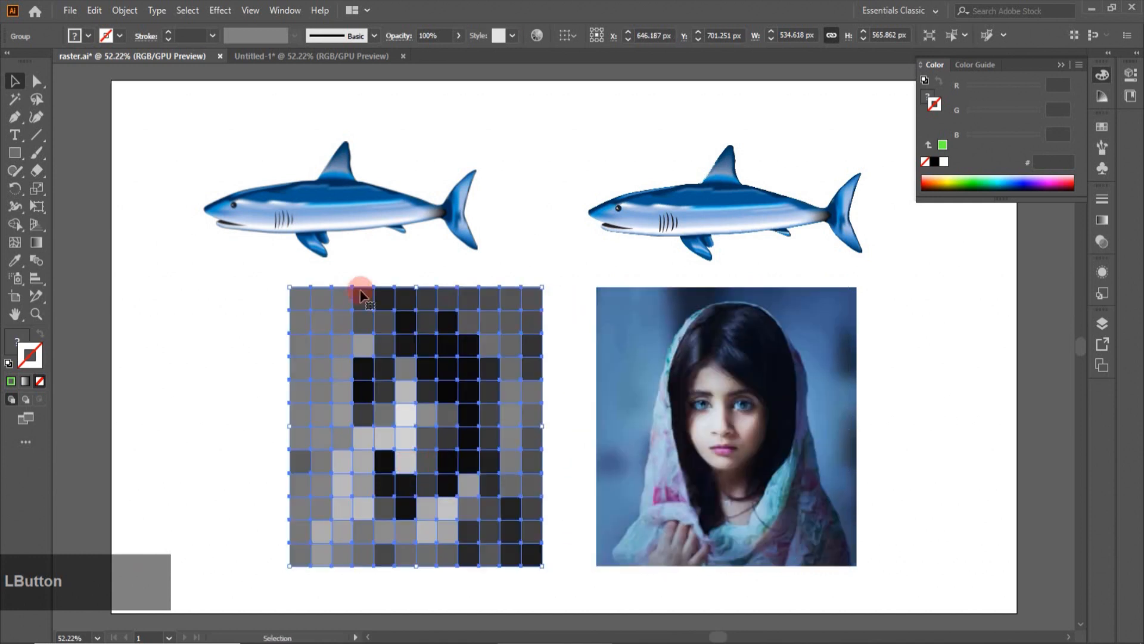
{"action": "key", "text": "Delete"}
{"action": "left_click", "coordinate": [473, 520]}
- Set up another object mosaic from the portrait with 120 tiles in width, applying the ratio constrained to width
{"action": "left_click", "coordinate": [616, 412]}
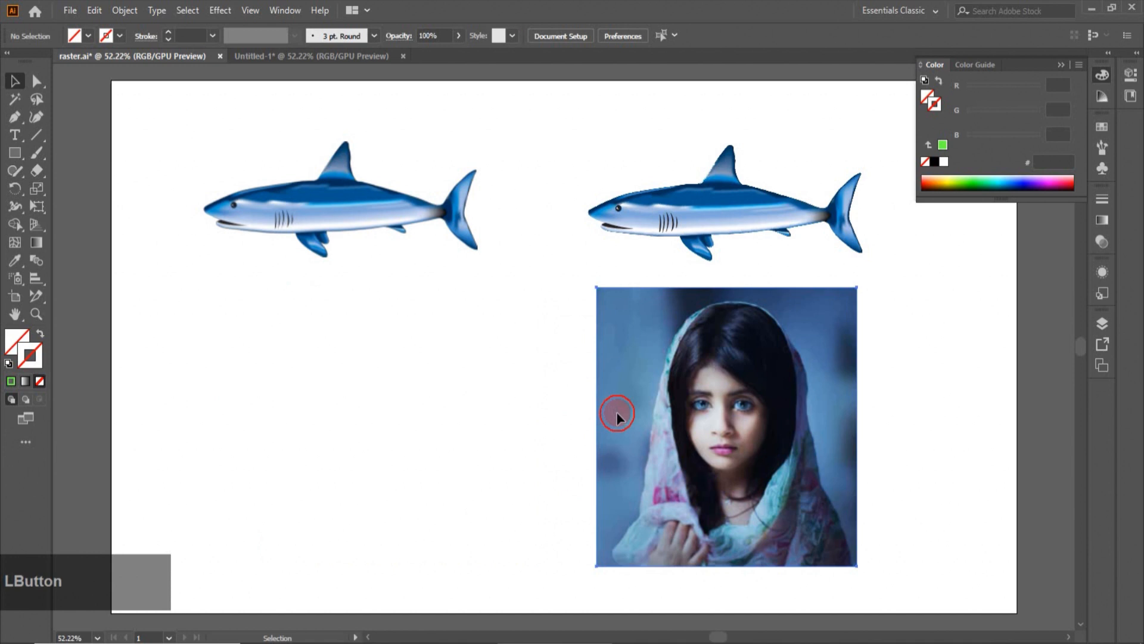
{"action": "left_click", "coordinate": [123, 10]}
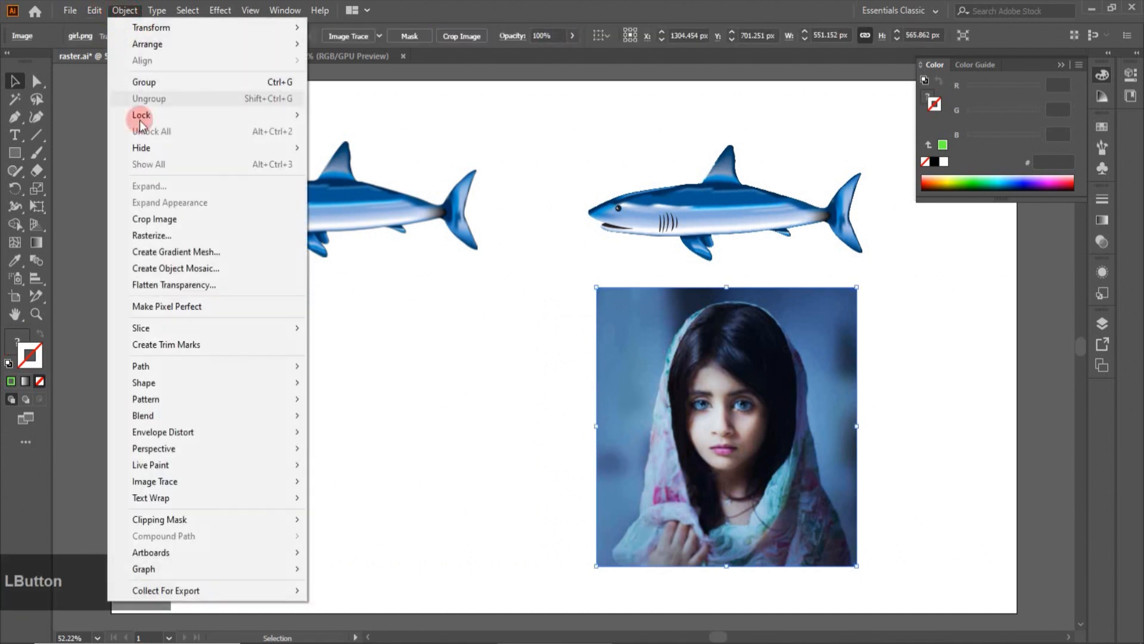
{"action": "left_click", "coordinate": [163, 268]}
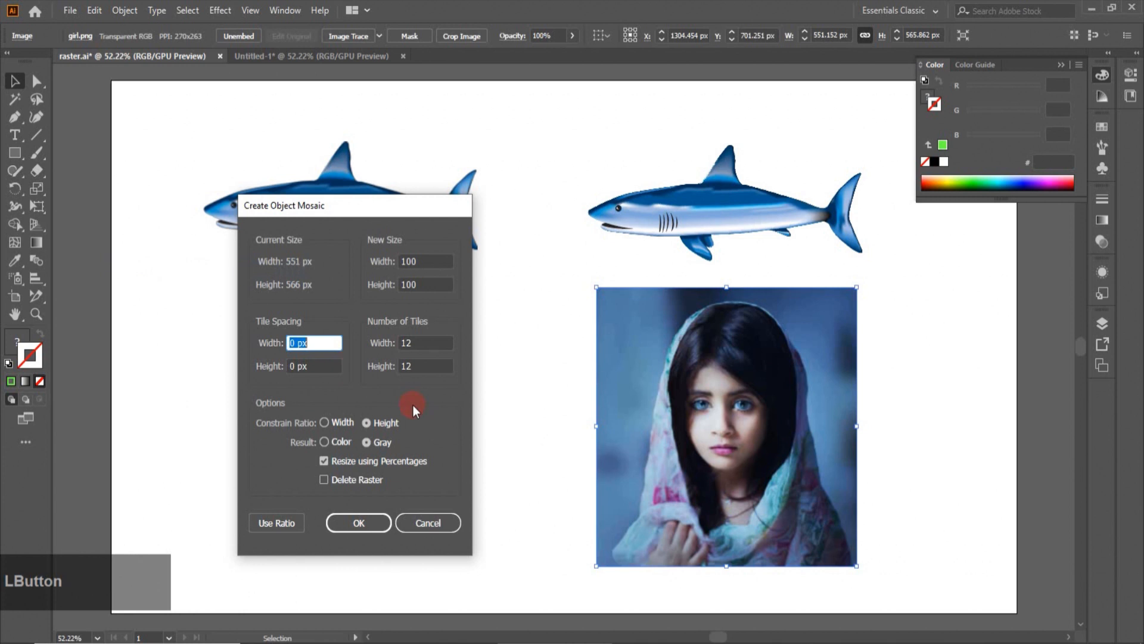
{"action": "left_click", "coordinate": [419, 343]}
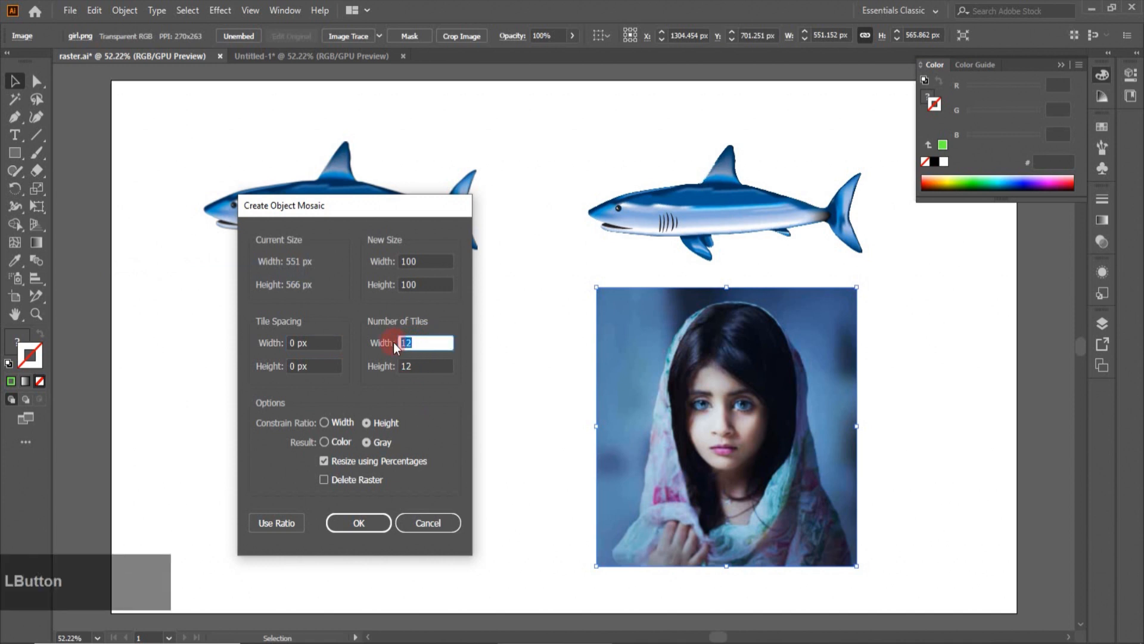
{"action": "type", "text": "120"}
{"action": "left_click", "coordinate": [324, 422]}
{"action": "left_click", "coordinate": [270, 523]}
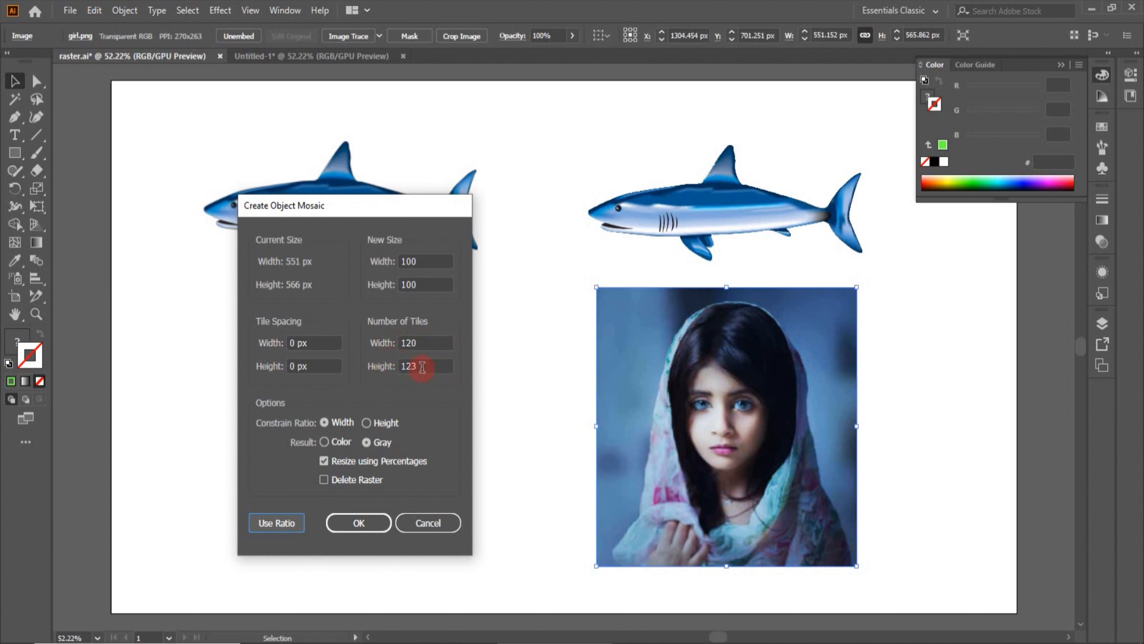
- Create the portrait mosaic with a color result and deselect it
{"action": "left_click", "coordinate": [323, 442]}
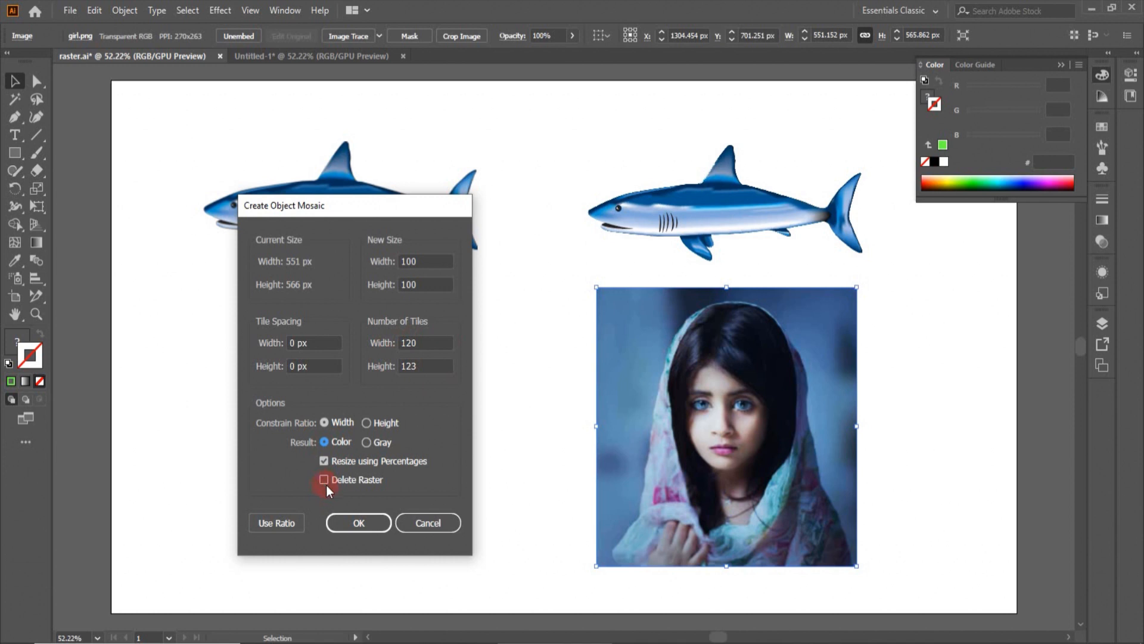
{"action": "left_click", "coordinate": [357, 525]}
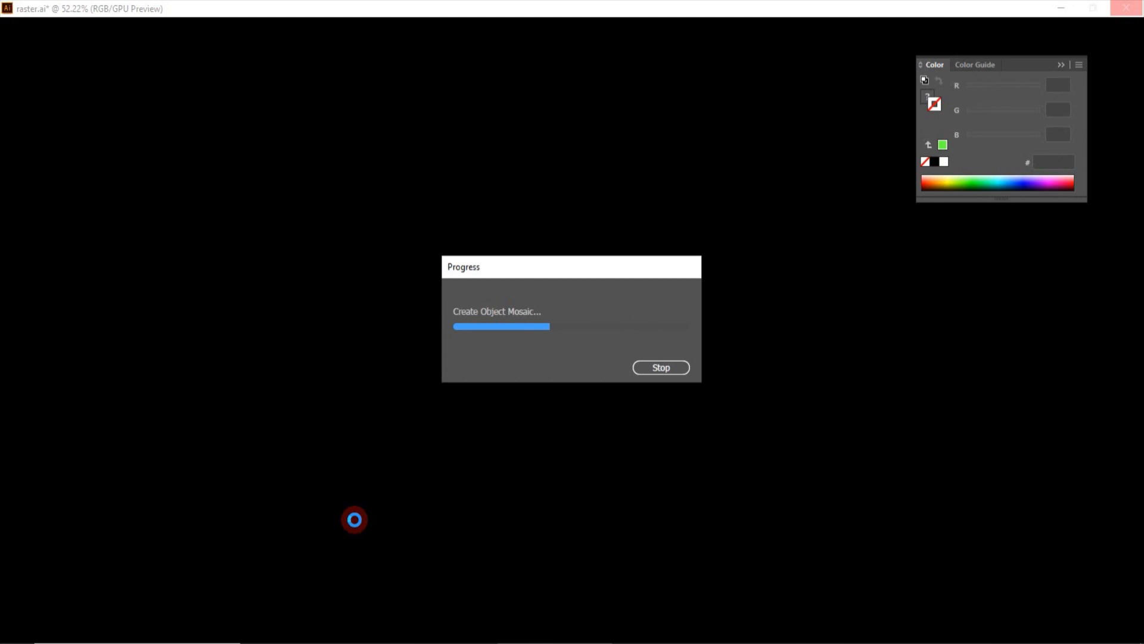
{"action": "left_click", "coordinate": [482, 462]}
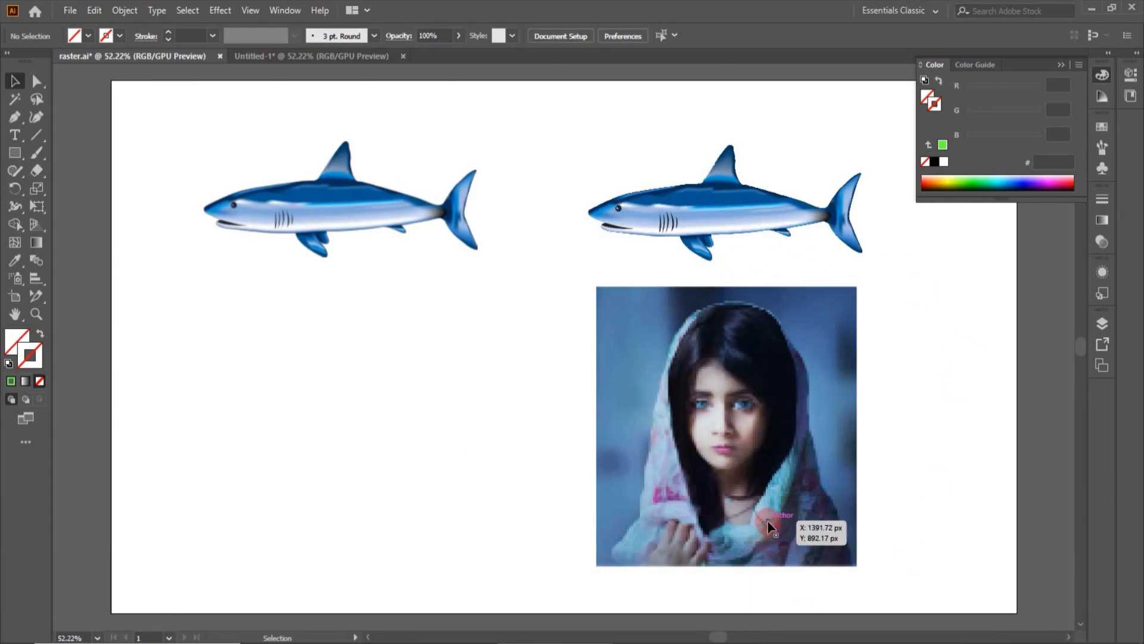
- Zoom in on the face in the portrait mosaic to examine its tiles, and return to the full artboard view
{"action": "left_click", "coordinate": [37, 313]}
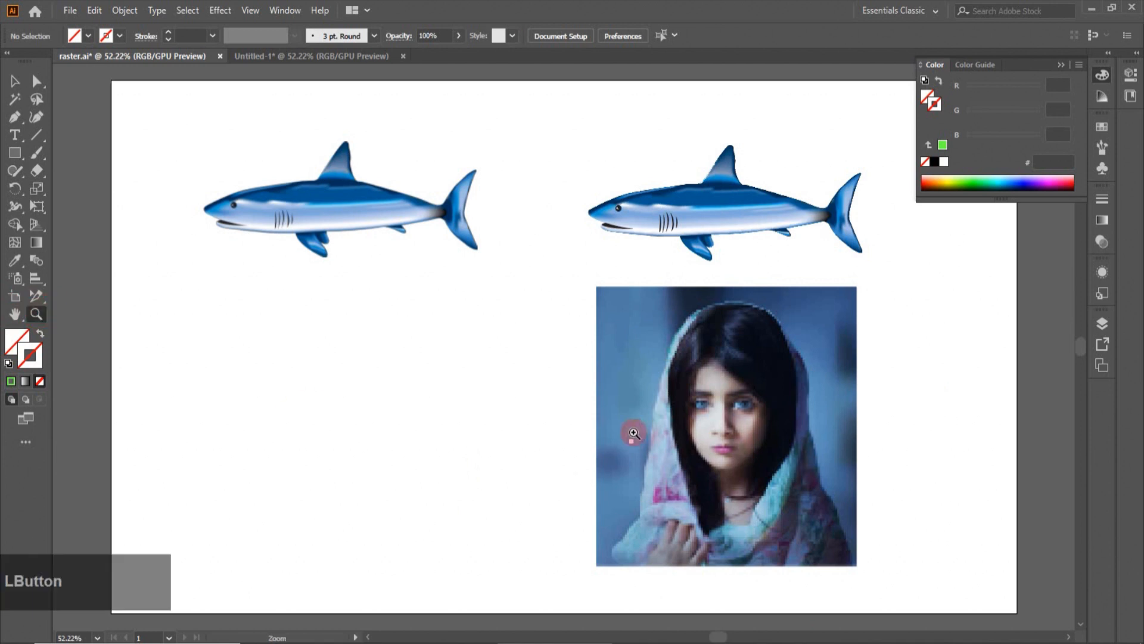
{"action": "left_click_drag", "start_coordinate": [664, 370], "coordinate": [889, 509]}
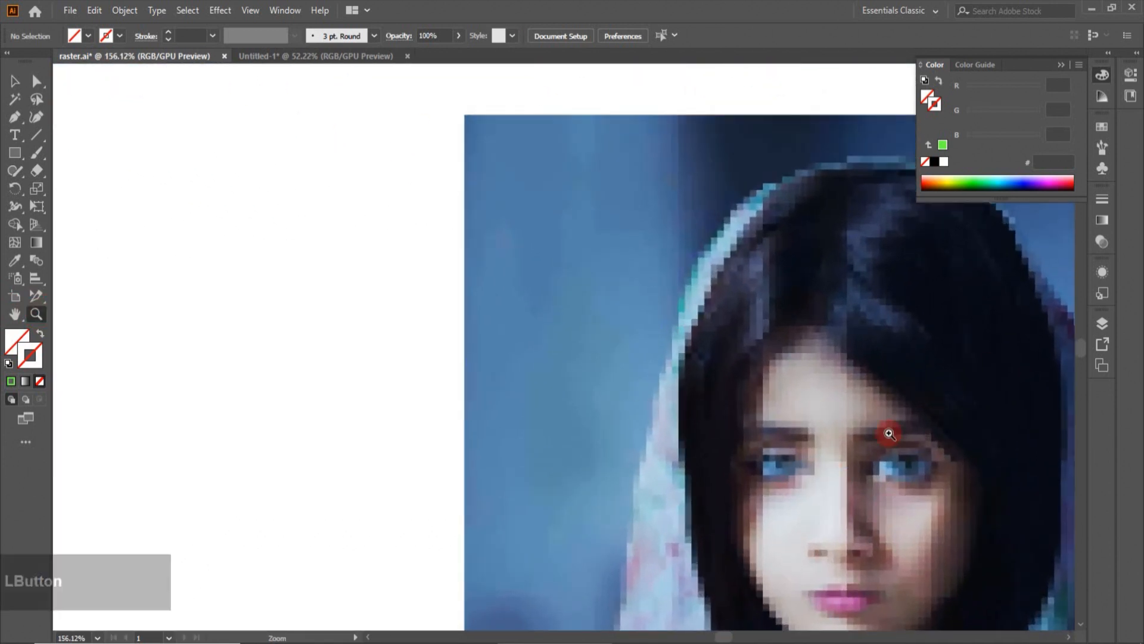
{"action": "left_click", "coordinate": [13, 87]}
{"action": "left_click", "coordinate": [13, 86]}
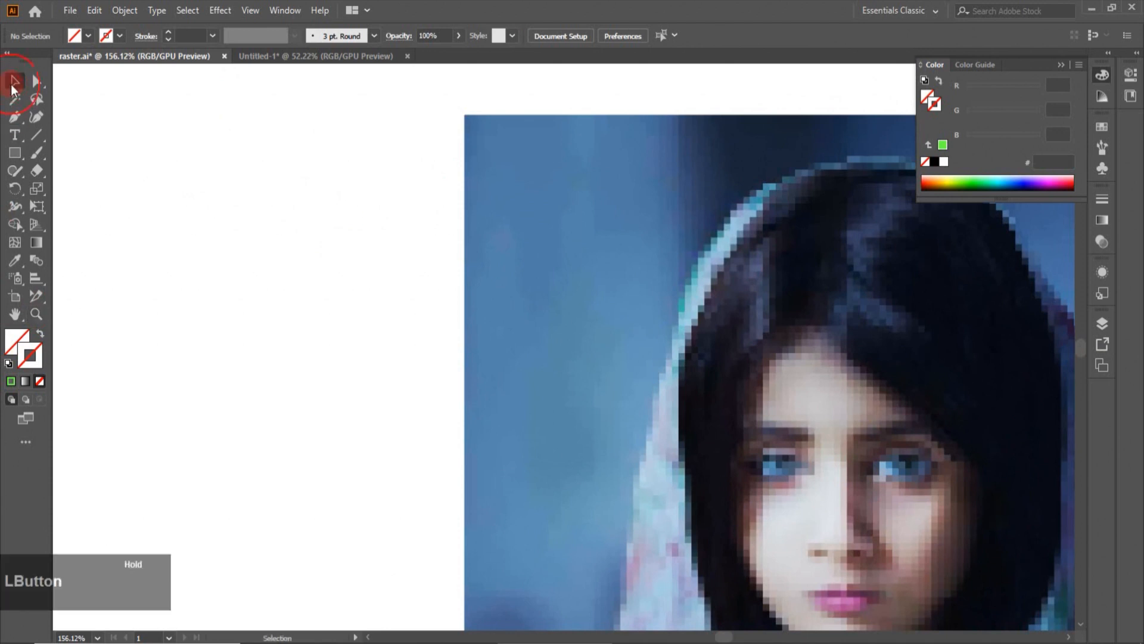
{"action": "left_click", "coordinate": [97, 638]}
{"action": "left_click", "coordinate": [102, 620]}
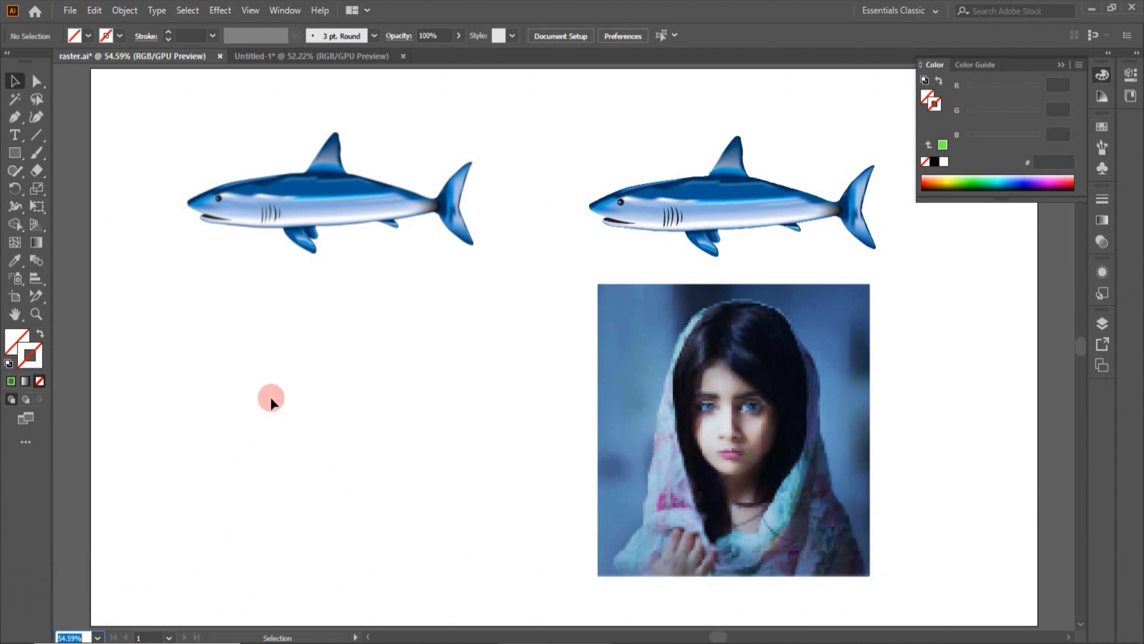
- Move the left shark down beside the portrait, and shift the mosaic up and left to compare it with the original image
{"action": "left_click_drag", "start_coordinate": [281, 230], "coordinate": [269, 451]}
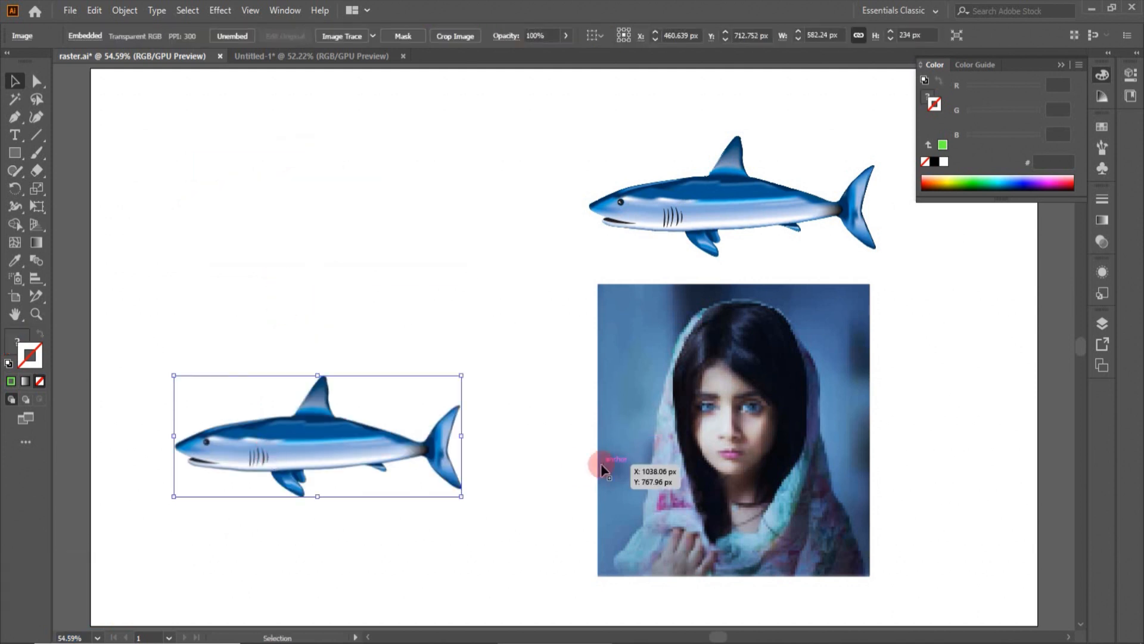
{"action": "left_click_drag", "start_coordinate": [626, 456], "coordinate": [398, 397]}
{"action": "key", "text": "ctrl+shift+a"}
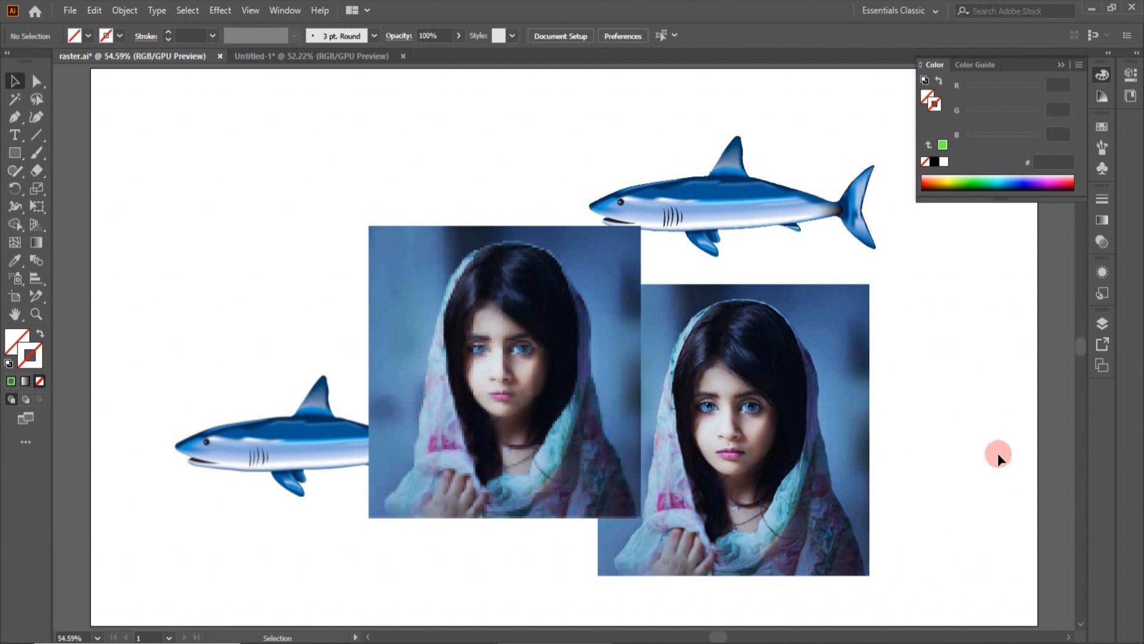
- Undo the mosaic's shift off the portrait and deselect it
{"action": "key", "text": "ctrl+z"}
{"action": "key", "text": "ctrl+z"}
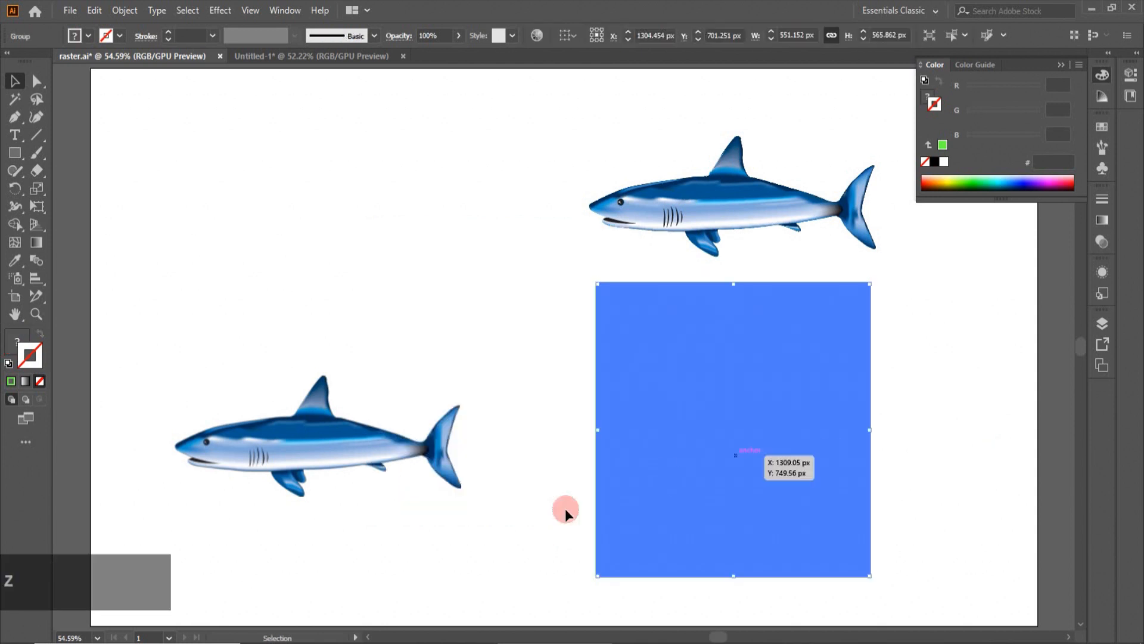
{"action": "left_click", "coordinate": [503, 520]}
- Set up an object mosaic from the lower-left shark with 90 tiles in width, applying the ratio constrained to width
{"action": "left_click", "coordinate": [350, 447]}
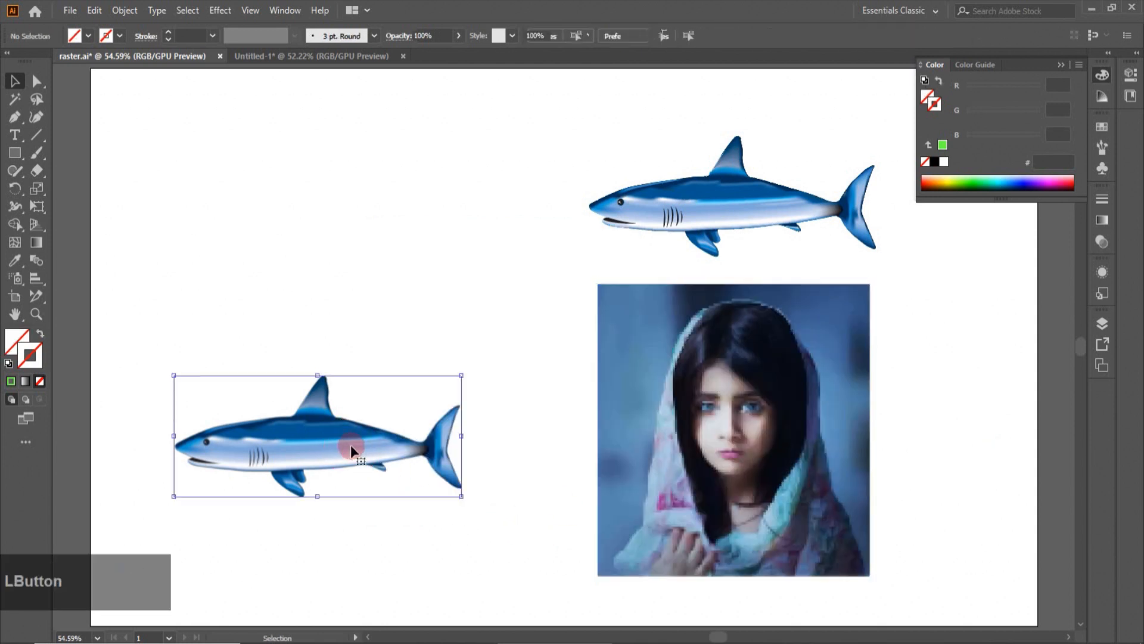
{"action": "left_click", "coordinate": [115, 13]}
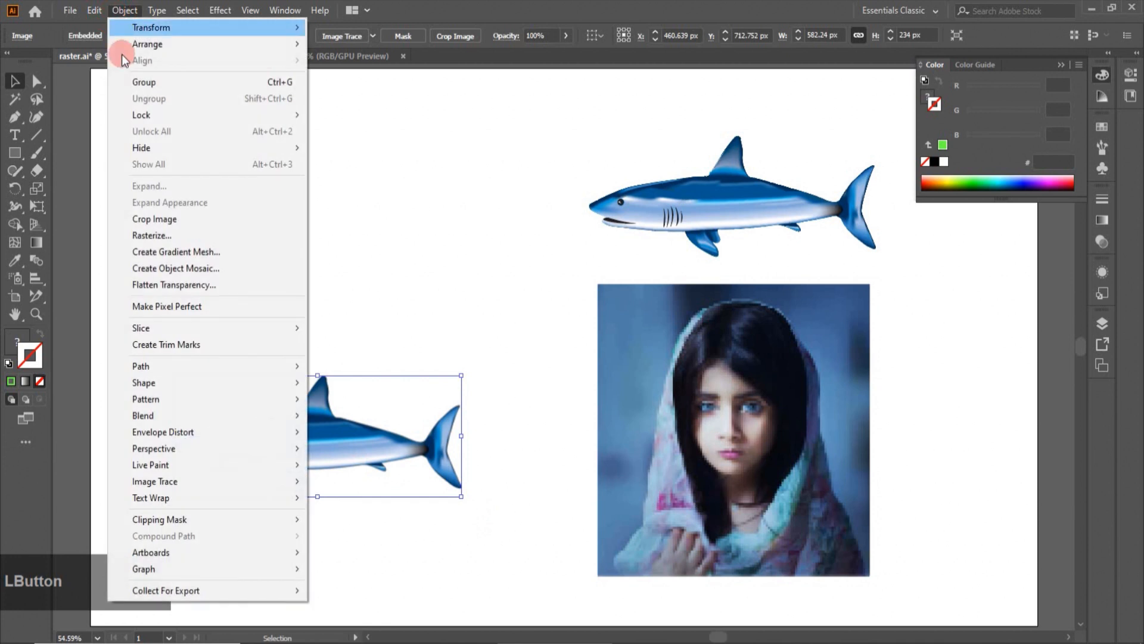
{"action": "left_click", "coordinate": [171, 269]}
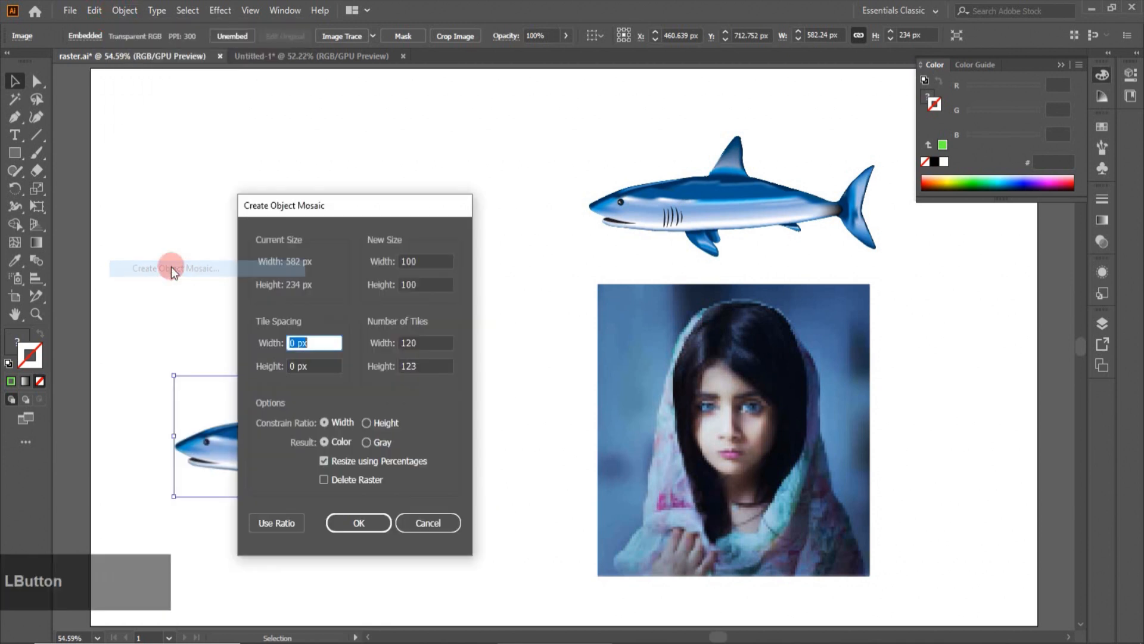
{"action": "left_click_drag", "start_coordinate": [396, 206], "coordinate": [580, 174]}
{"action": "key", "text": "Tab"}
{"action": "key", "text": "Tab"}
{"action": "type", "text": "90"}
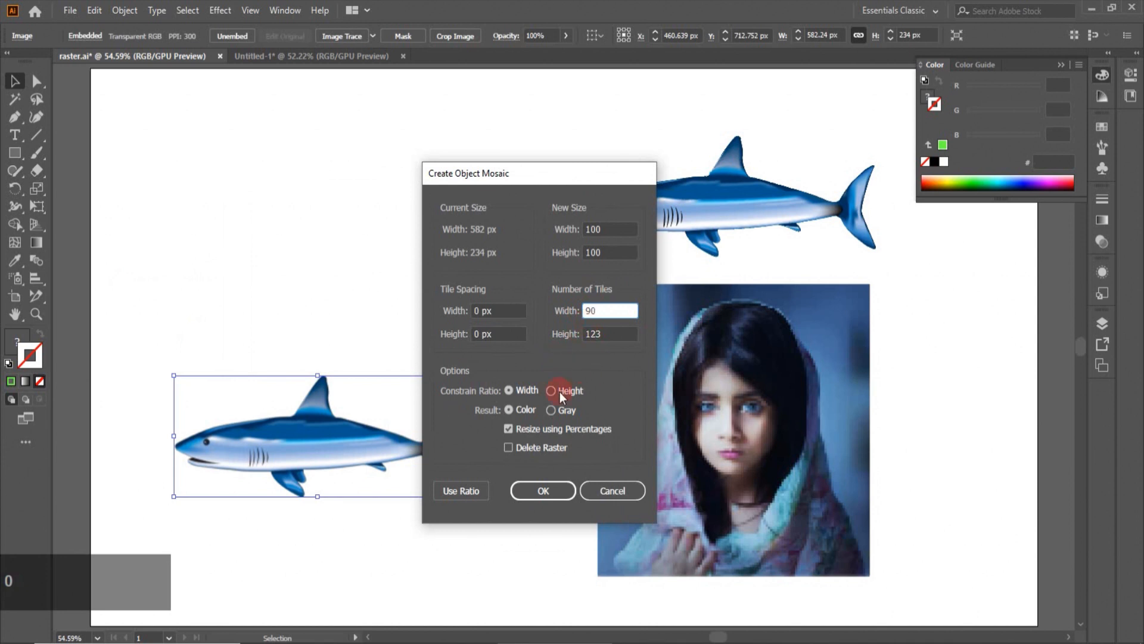
{"action": "left_click", "coordinate": [462, 489]}
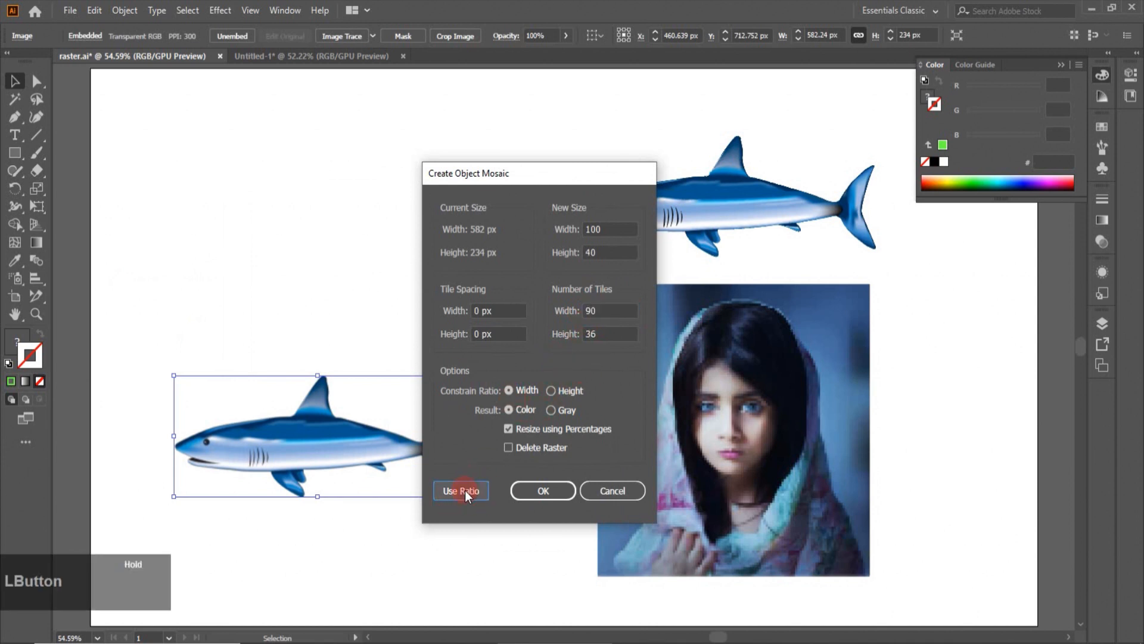
{"action": "left_click", "coordinate": [587, 310]}
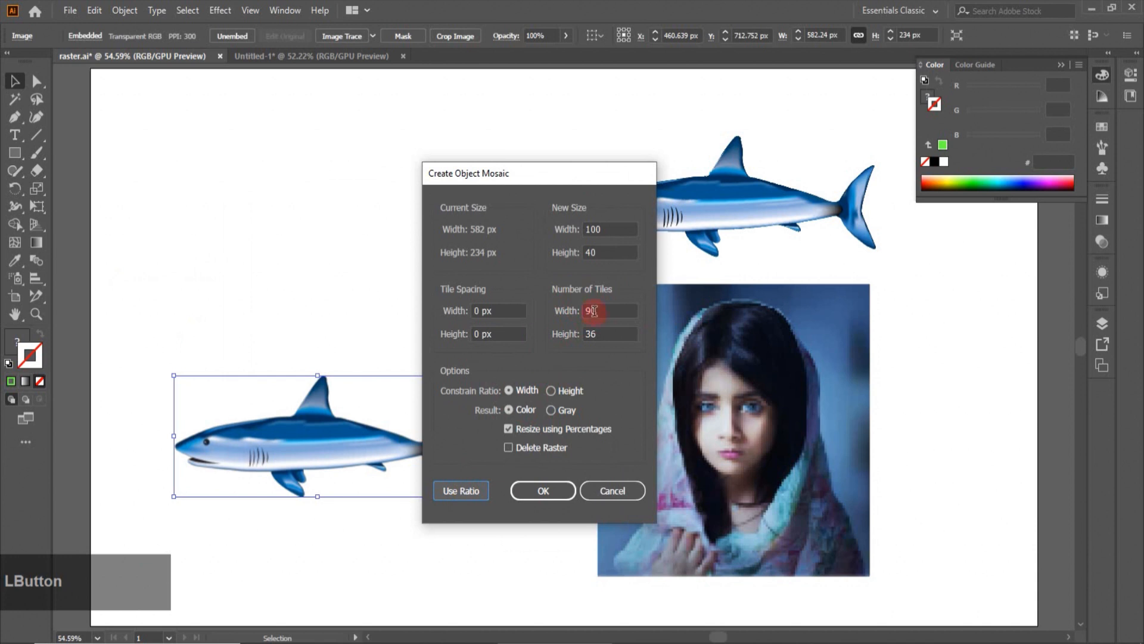
{"action": "left_click", "coordinate": [589, 334]}
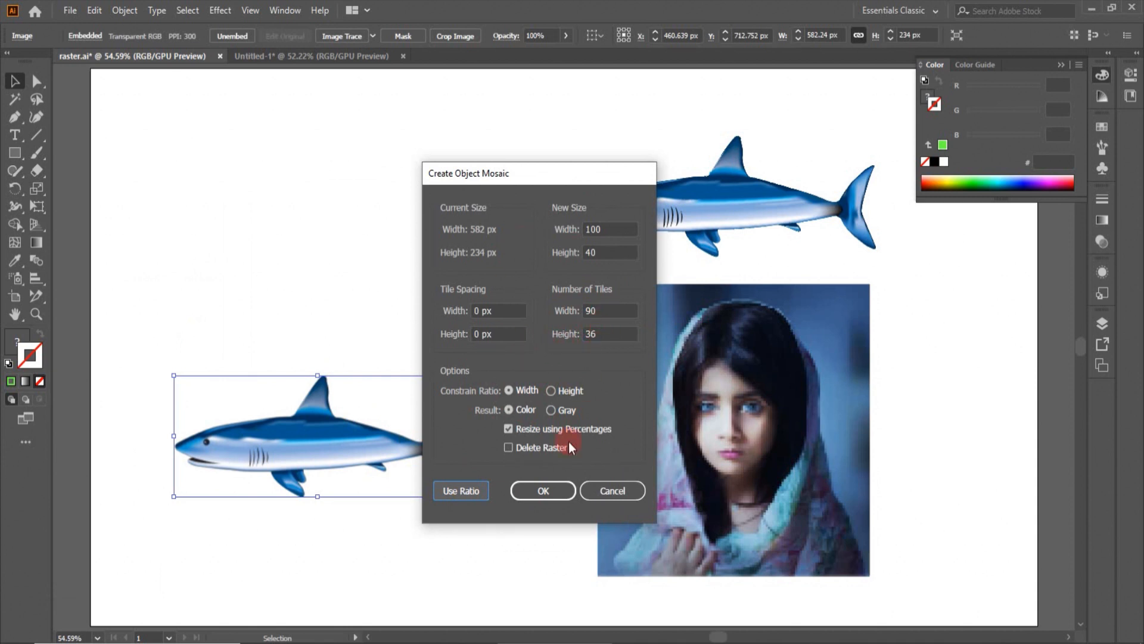
- Create the color shark mosaic with the original raster deleted, and move the mosaic up toward the upper-left part of the artboard
{"action": "left_click", "coordinate": [508, 446]}
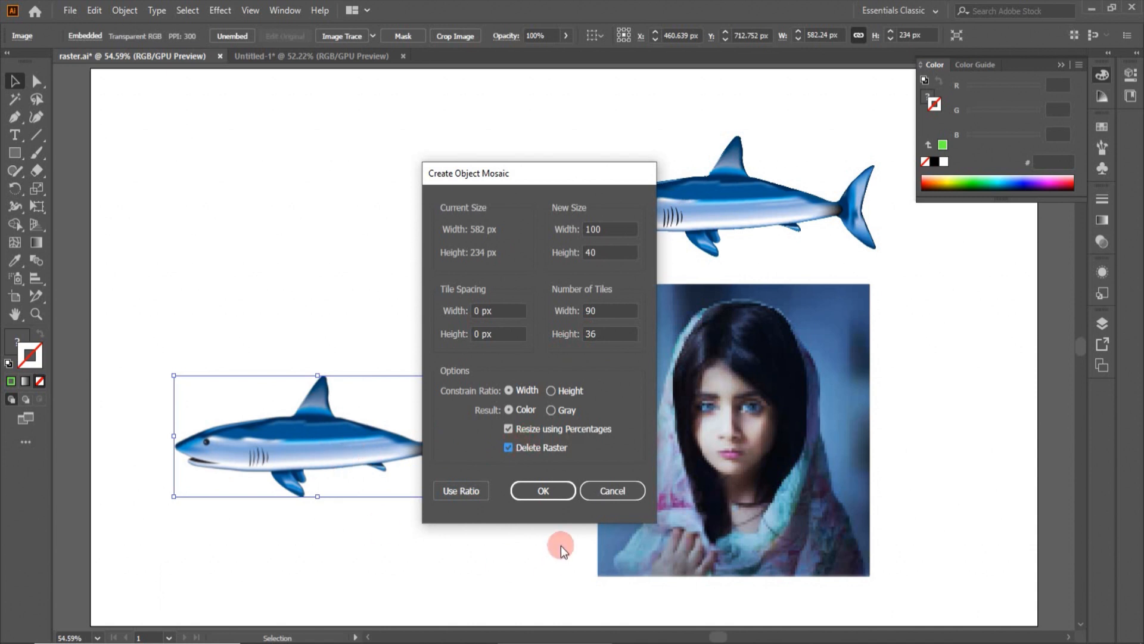
{"action": "left_click", "coordinate": [542, 490]}
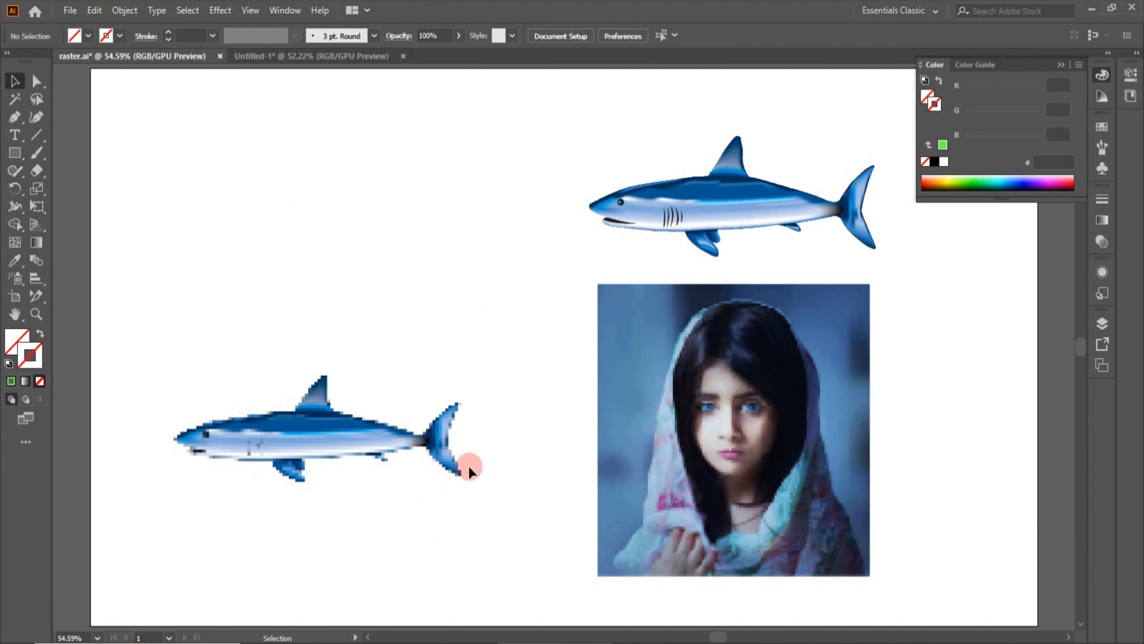
{"action": "left_click", "coordinate": [334, 446]}
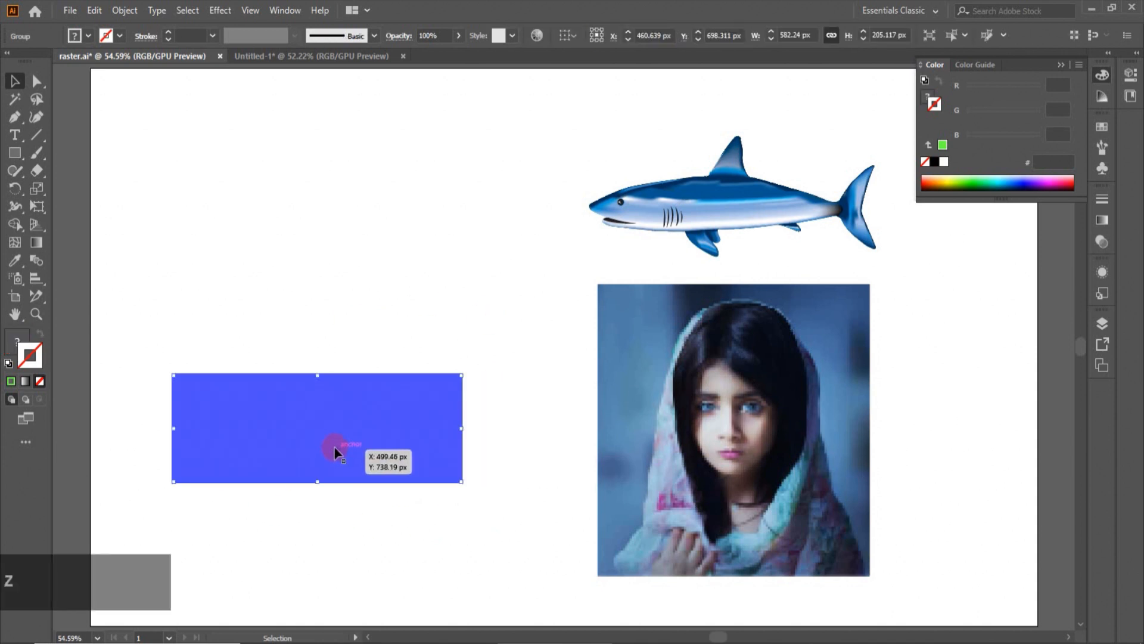
{"action": "left_click_drag", "start_coordinate": [333, 445], "coordinate": [359, 269]}
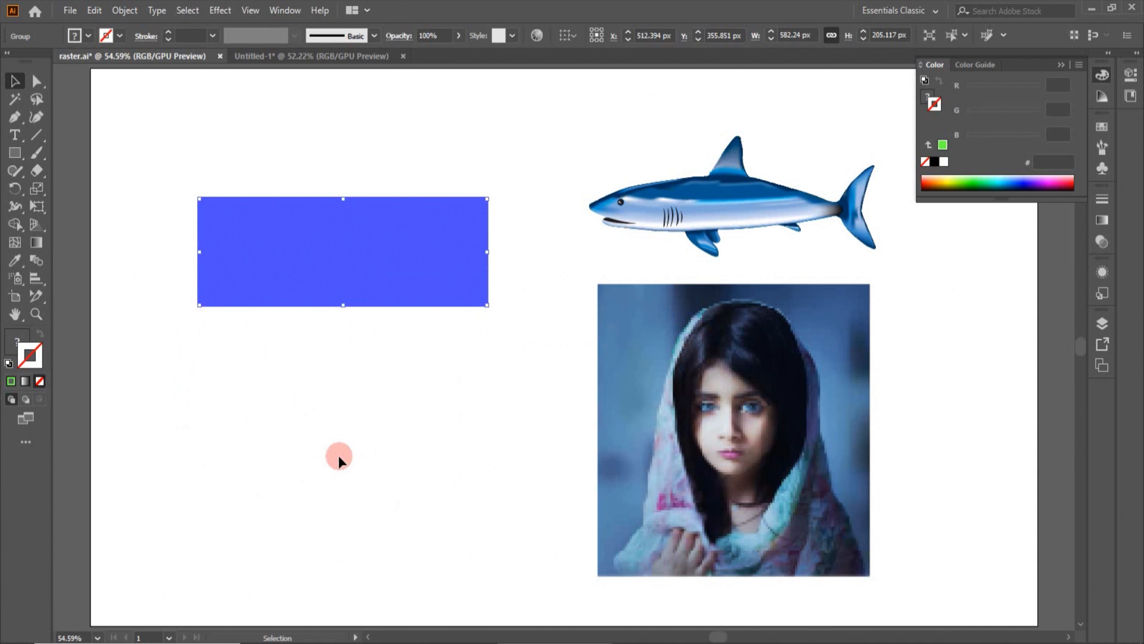
{"action": "left_click", "coordinate": [218, 403]}
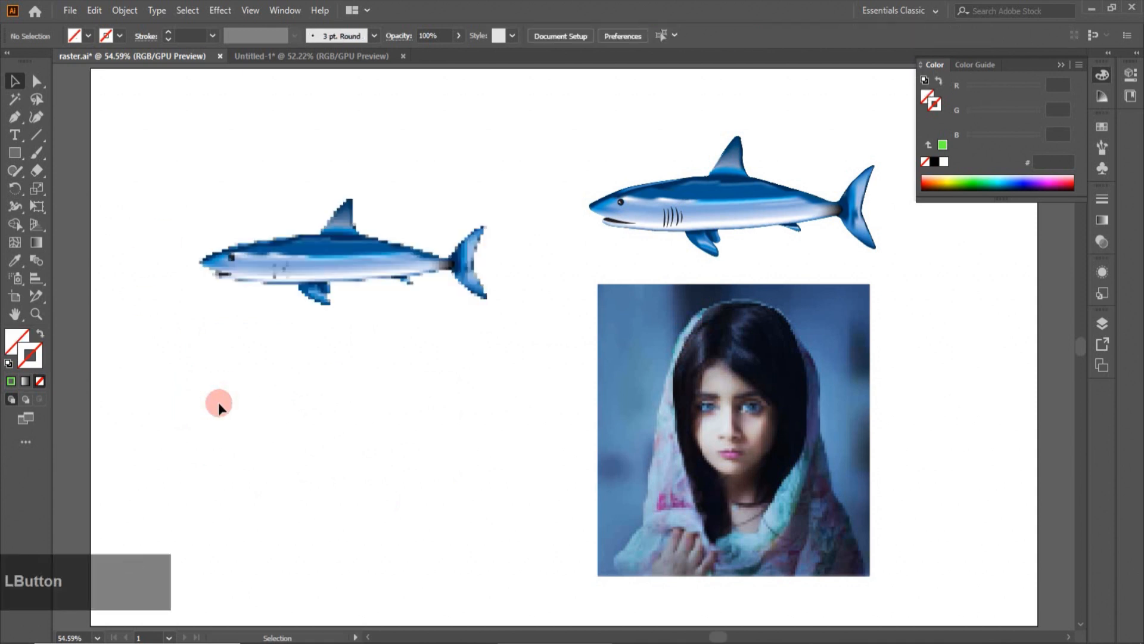
- In the Untitled-1 document, draw a rectangle about 298 by 276 px left of the artboard's center and fill it with teal
{"action": "left_click", "coordinate": [335, 58]}
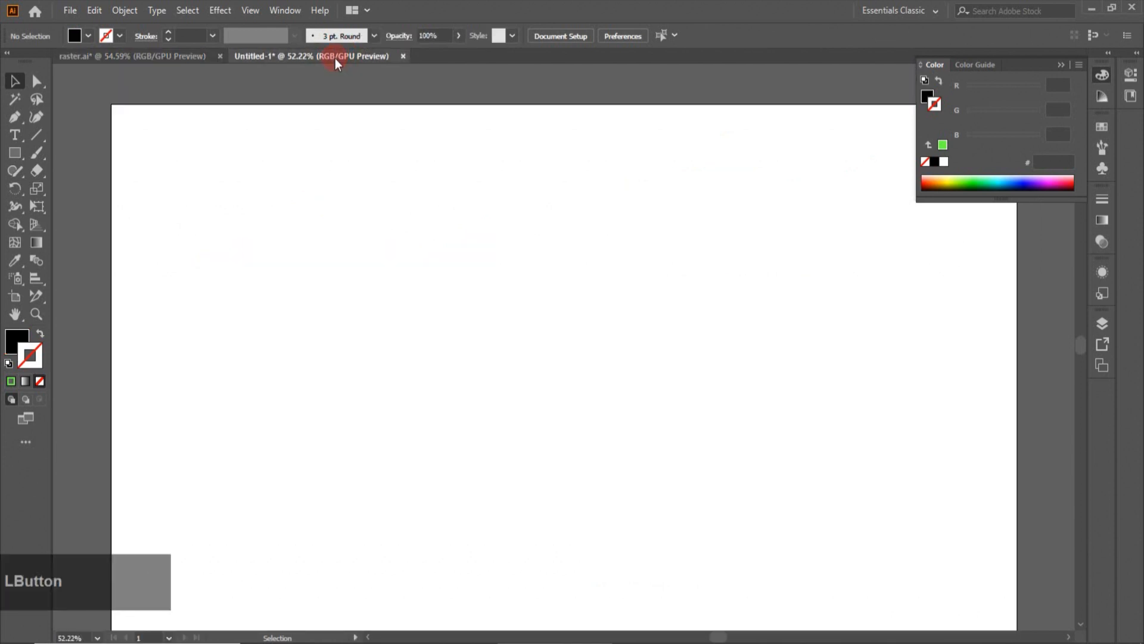
{"action": "left_click", "coordinate": [16, 154]}
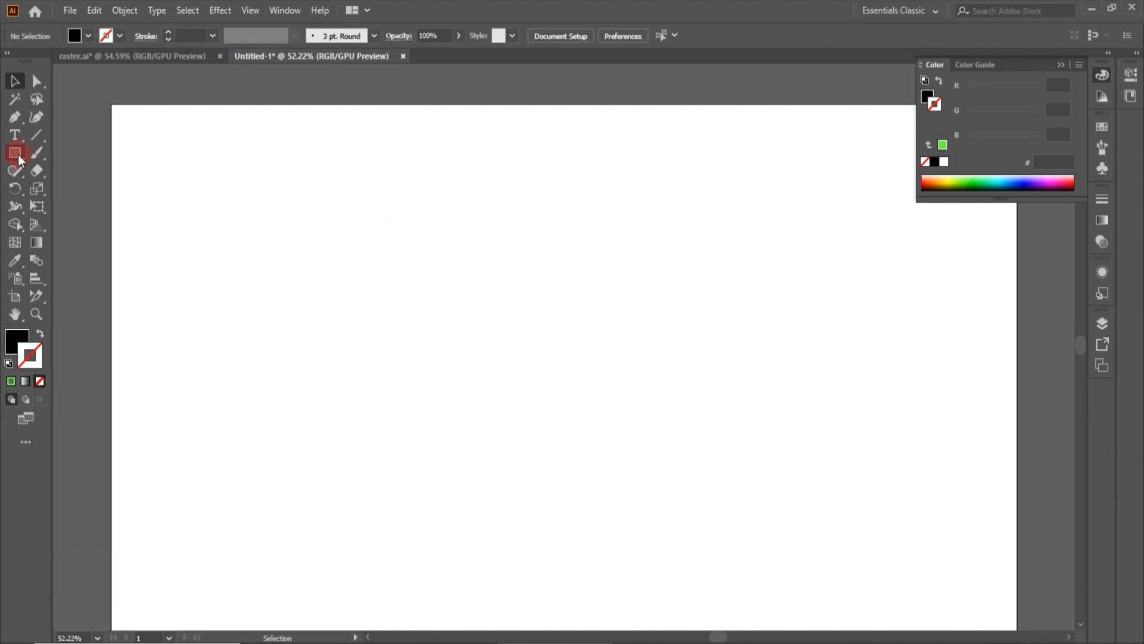
{"action": "left_click_drag", "start_coordinate": [318, 280], "coordinate": [458, 415]}
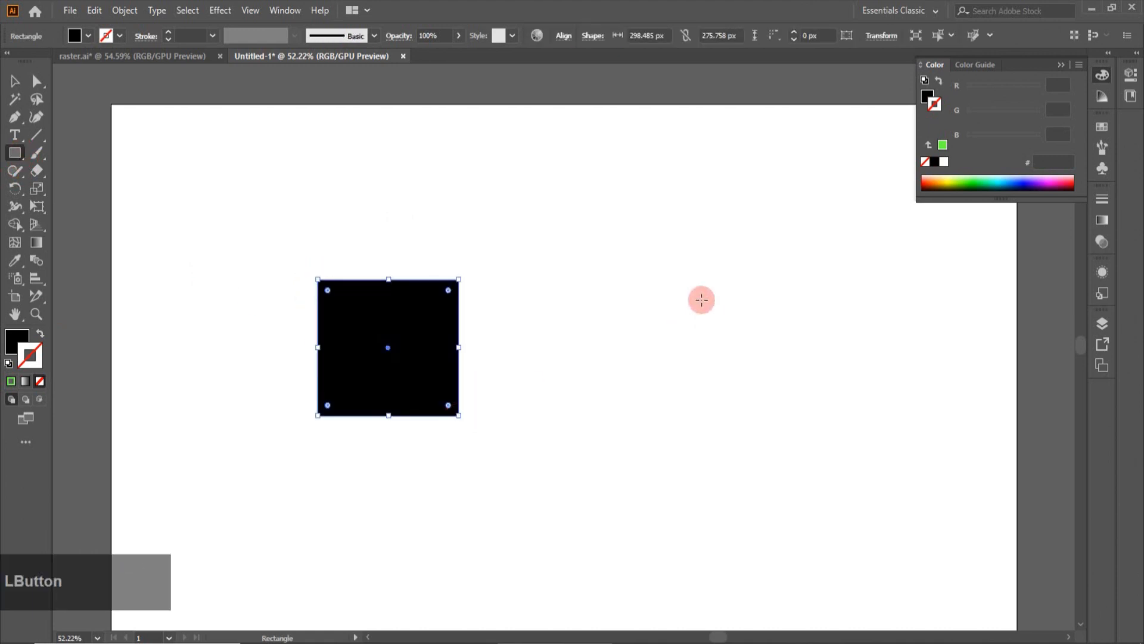
{"action": "left_click", "coordinate": [88, 37]}
{"action": "left_click", "coordinate": [70, 72]}
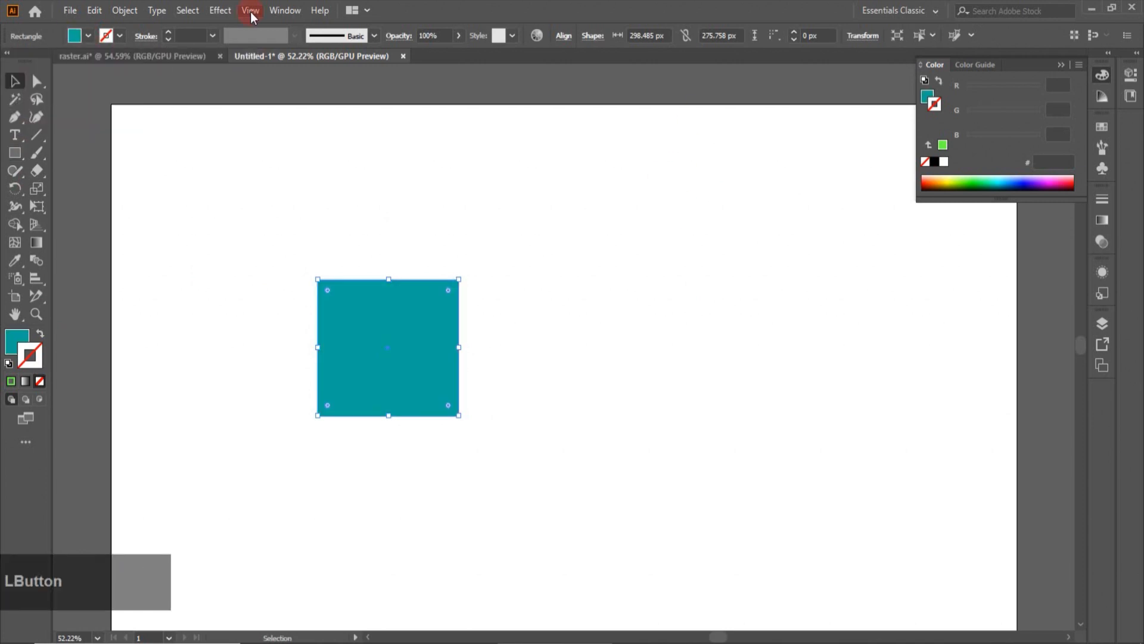
- Turn on Pixel Preview and magnify the teal rectangle to 4800% to examine its pixel grid
{"action": "left_click", "coordinate": [250, 10]}
{"action": "left_click", "coordinate": [299, 64]}
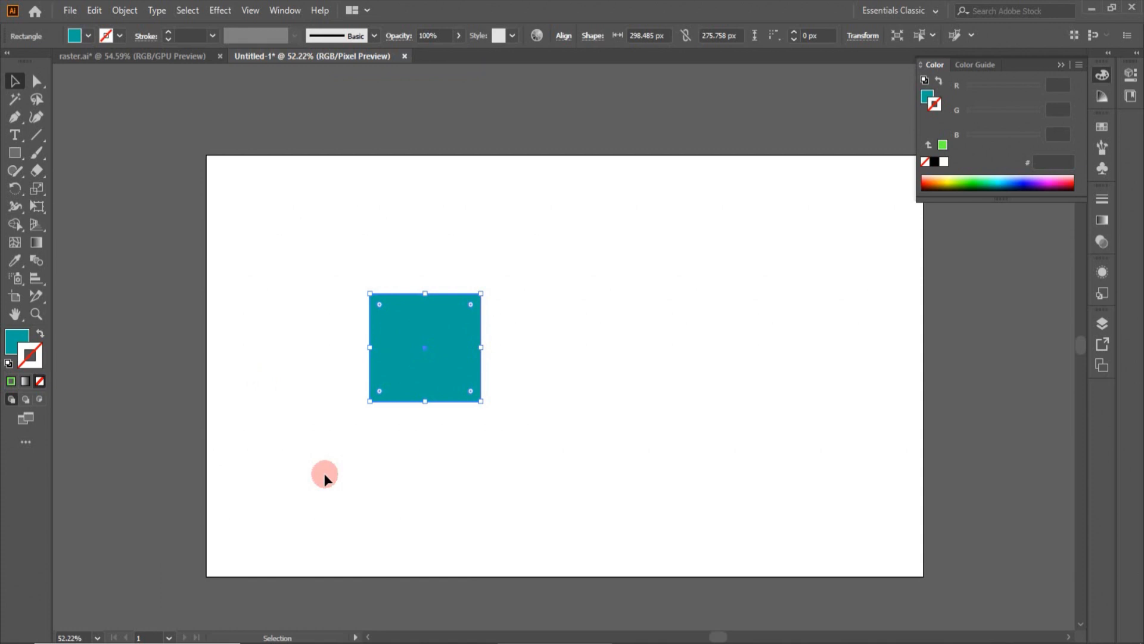
{"action": "left_click", "coordinate": [97, 637]}
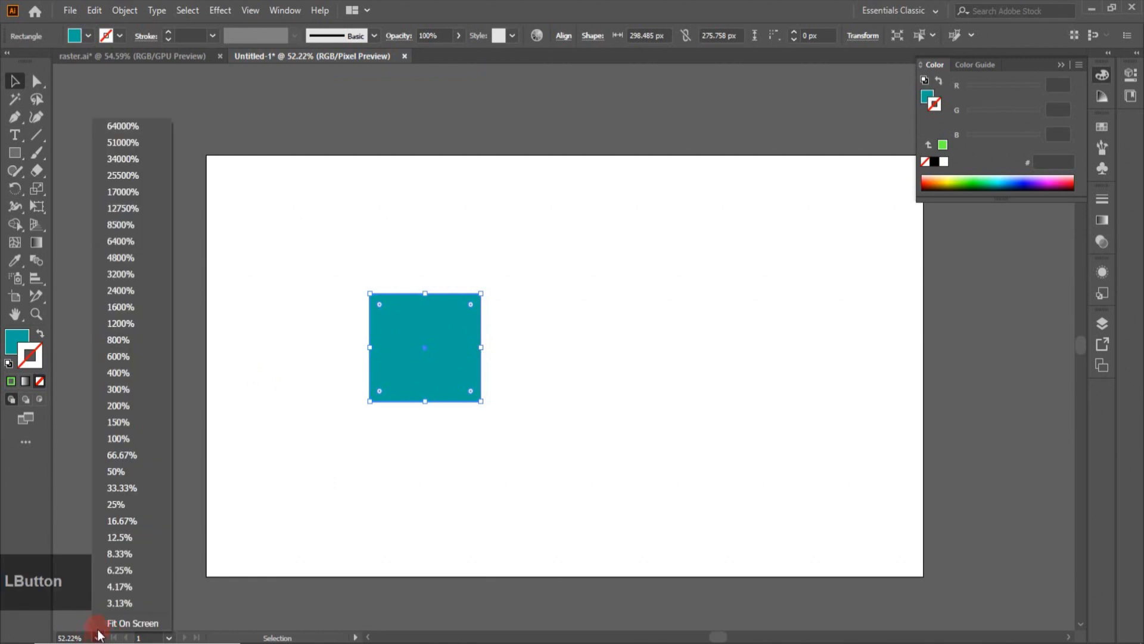
{"action": "left_click", "coordinate": [119, 275]}
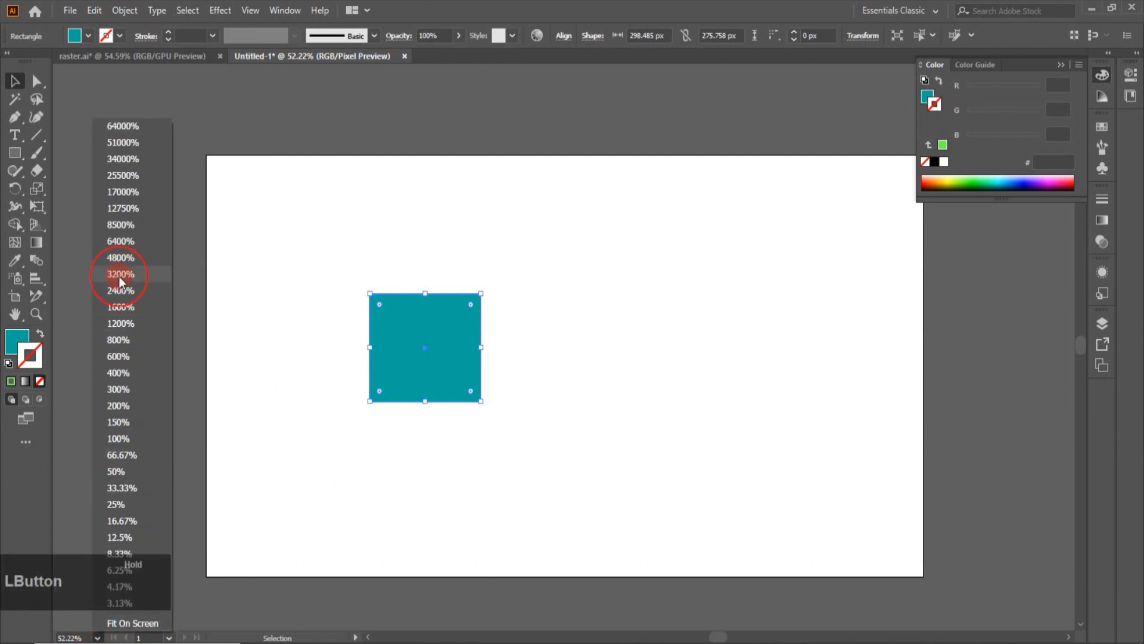
{"action": "left_click", "coordinate": [96, 637]}
{"action": "left_click_drag", "start_coordinate": [102, 425], "coordinate": [120, 260]}
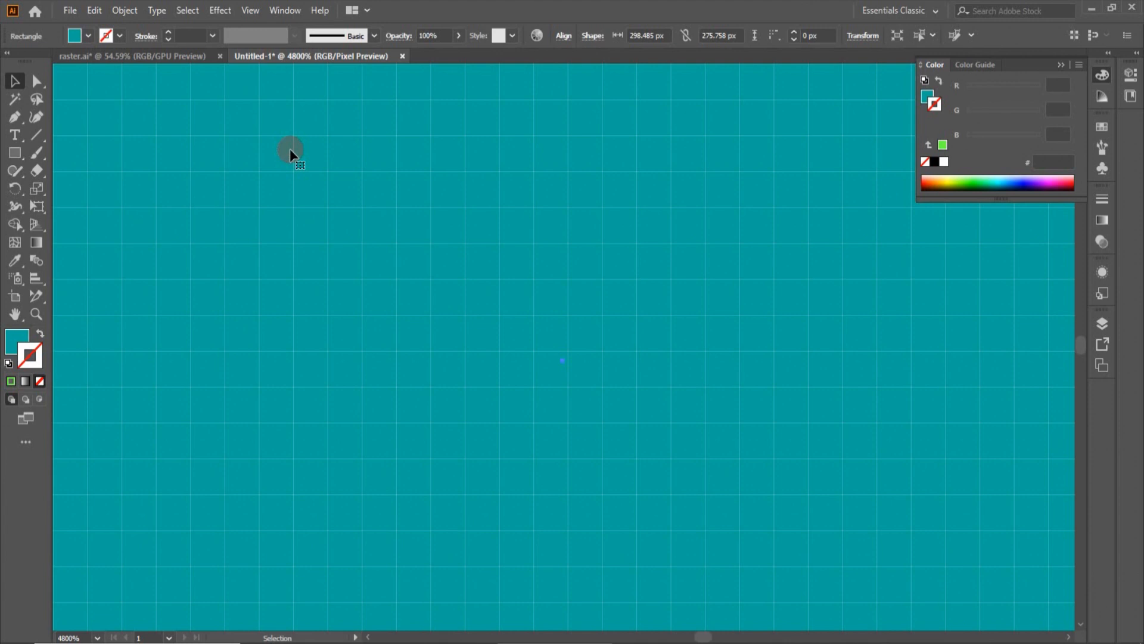
- Turn on Snap to Pixel and draw a 7 by 3 px rectangle with a red fill over the teal shape
{"action": "left_click", "coordinate": [253, 9]}
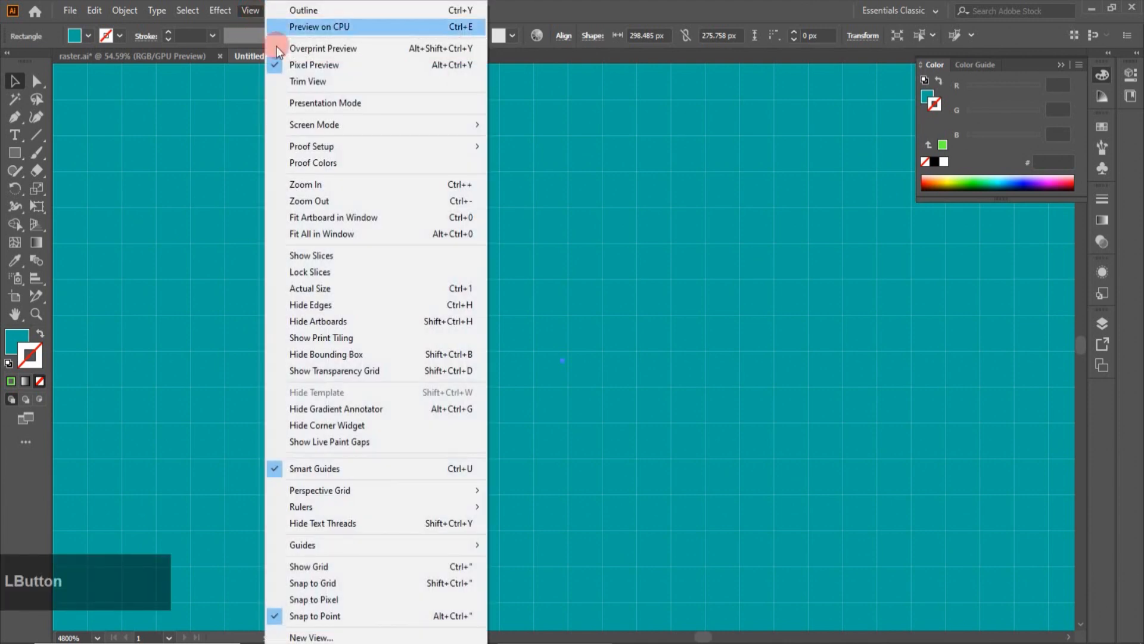
{"action": "left_click", "coordinate": [316, 600]}
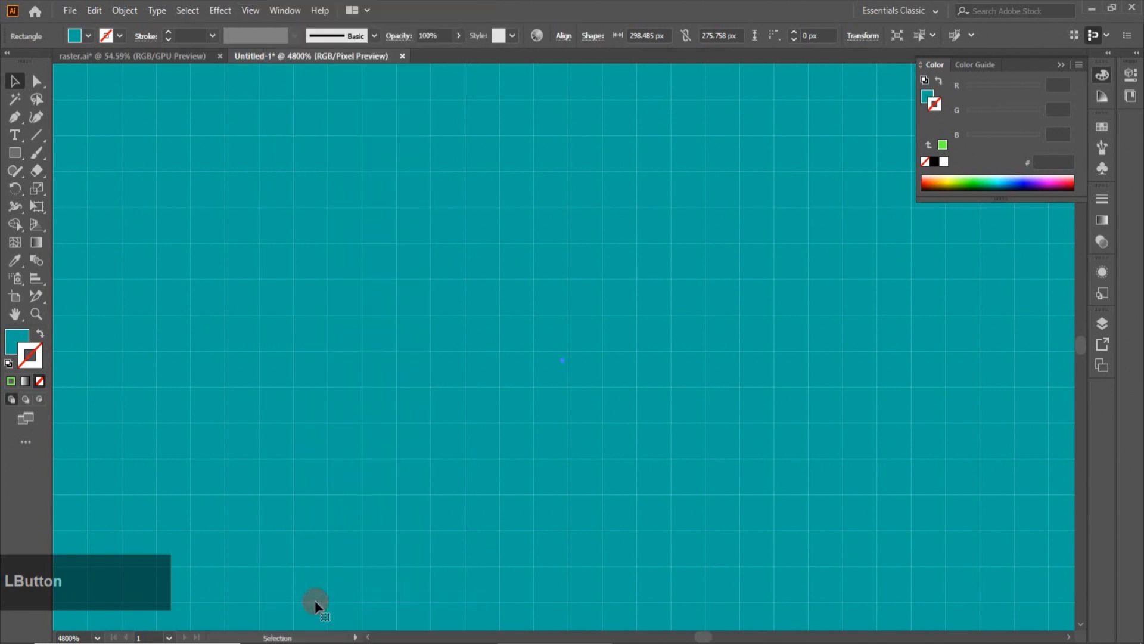
{"action": "left_click", "coordinate": [15, 152]}
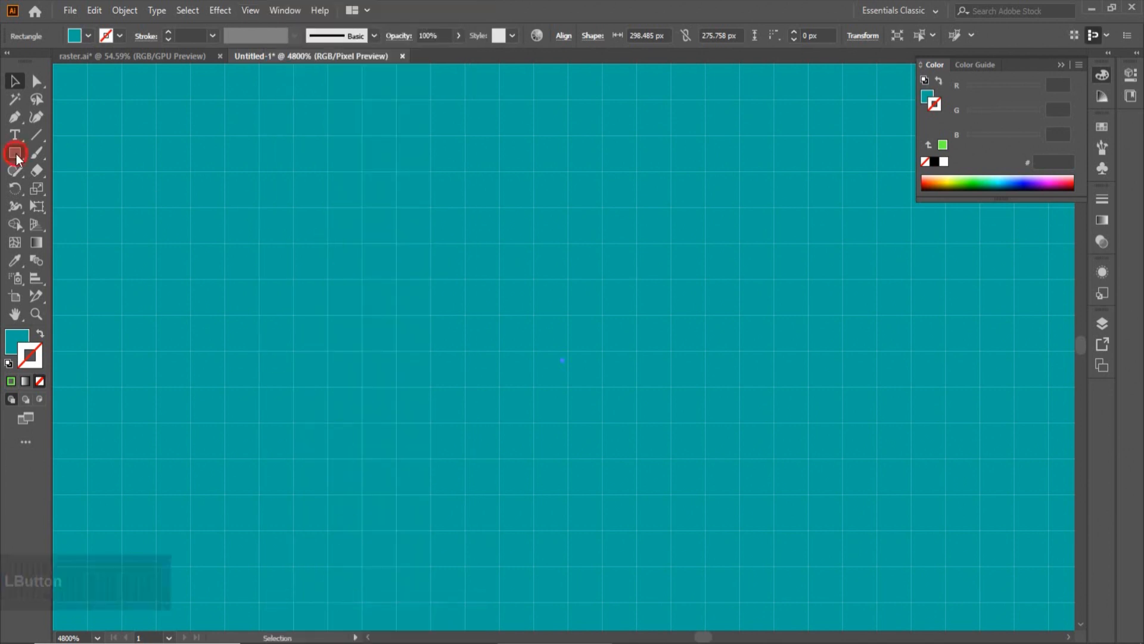
{"action": "left_click_drag", "start_coordinate": [430, 209], "coordinate": [668, 303]}
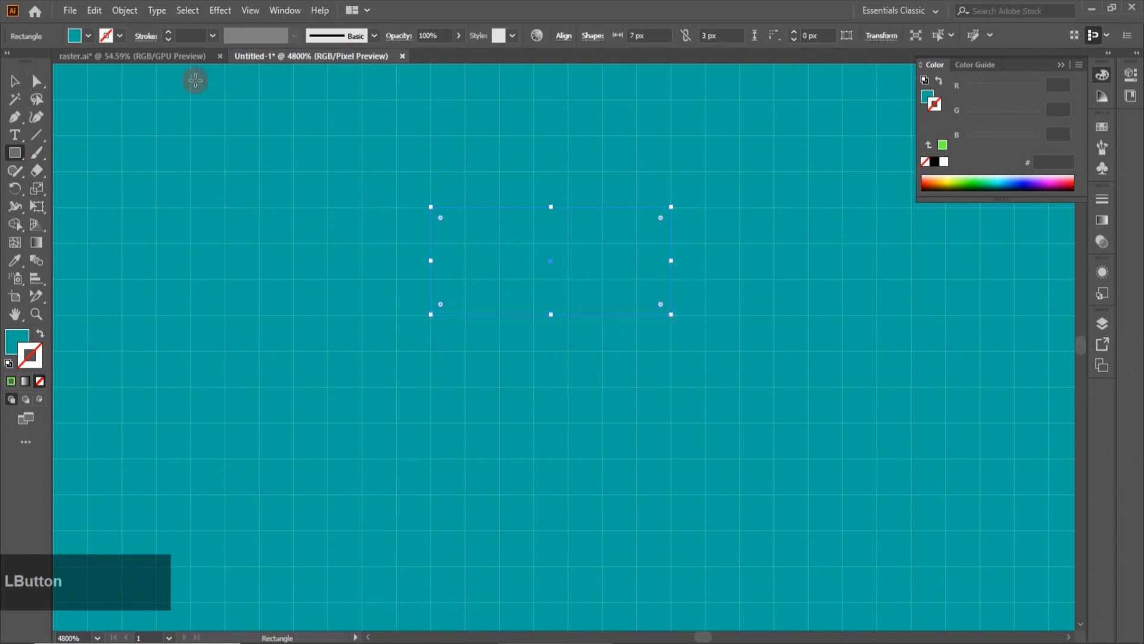
{"action": "left_click", "coordinate": [87, 37]}
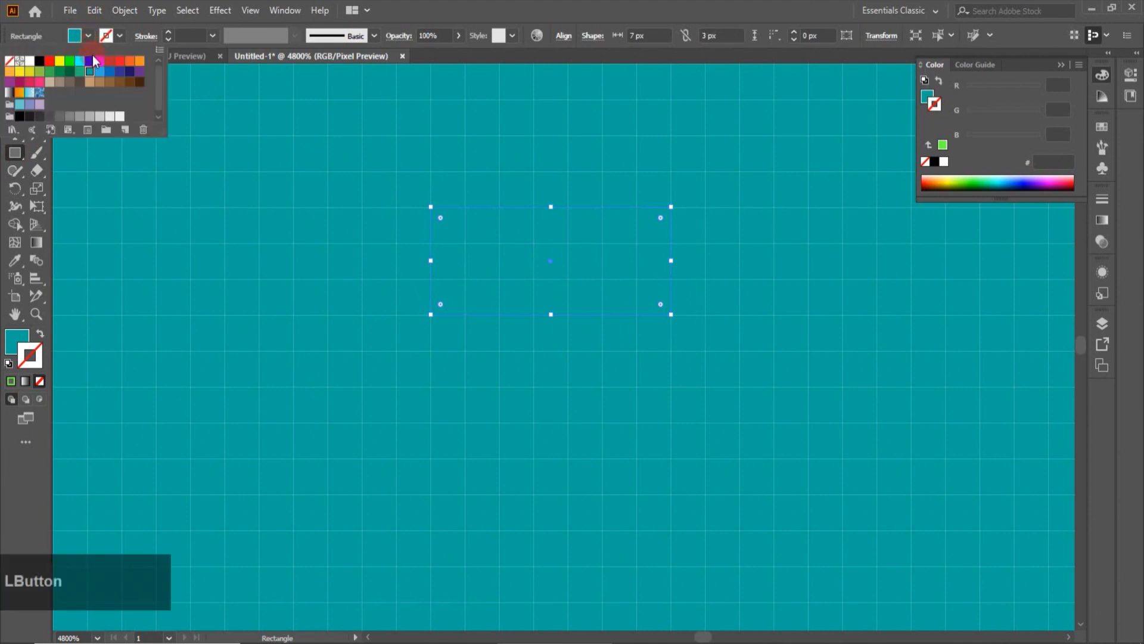
{"action": "left_click", "coordinate": [50, 61]}
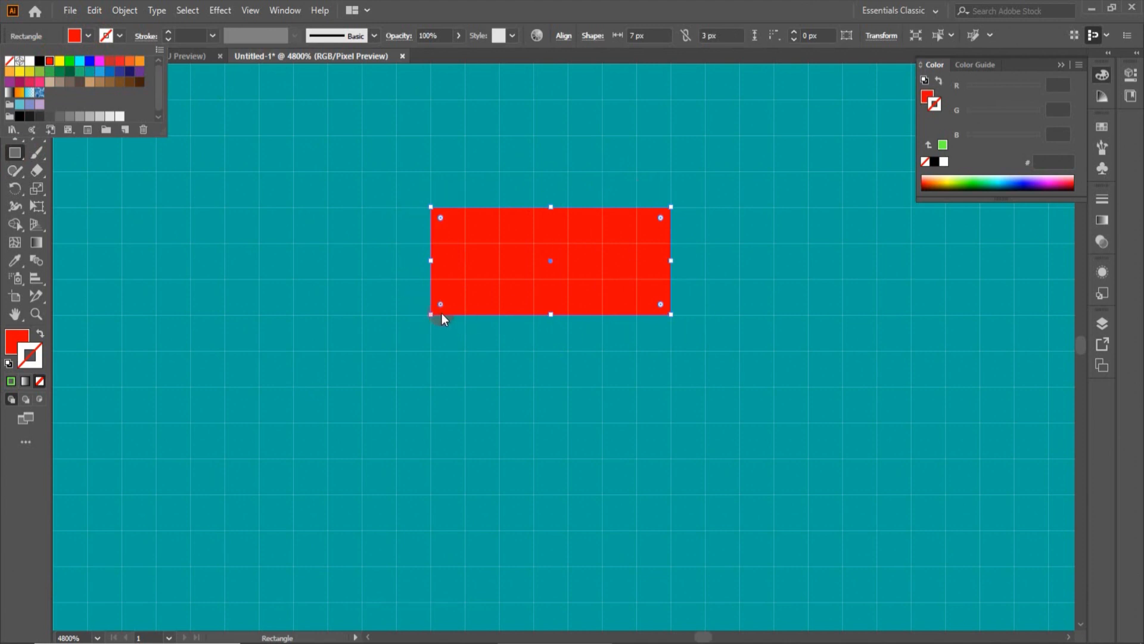
- Delete the small red rectangle and turn off Snap to Pixel
{"action": "key", "text": "Delete"}
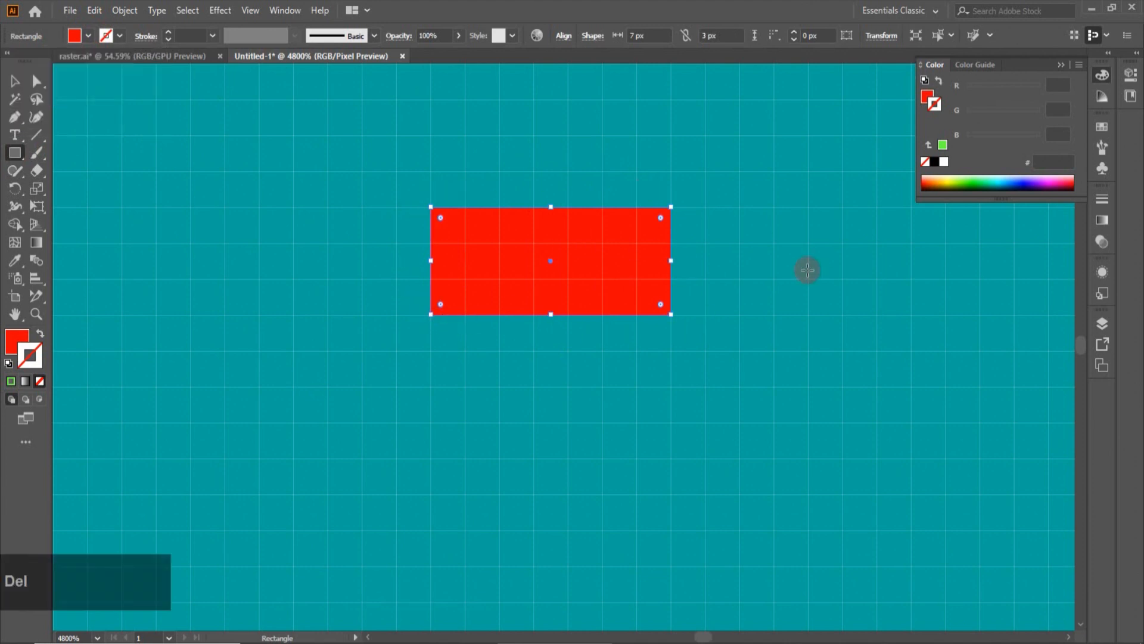
{"action": "left_click", "coordinate": [13, 81]}
{"action": "key", "text": "Delete"}
{"action": "left_click", "coordinate": [250, 10]}
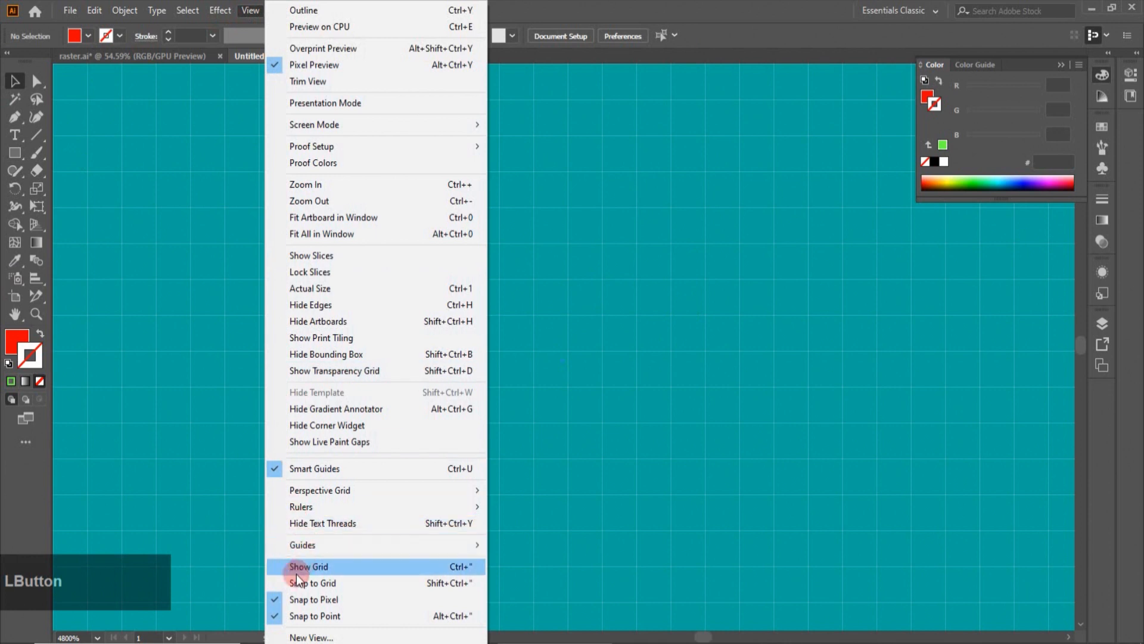
{"action": "left_click", "coordinate": [271, 598]}
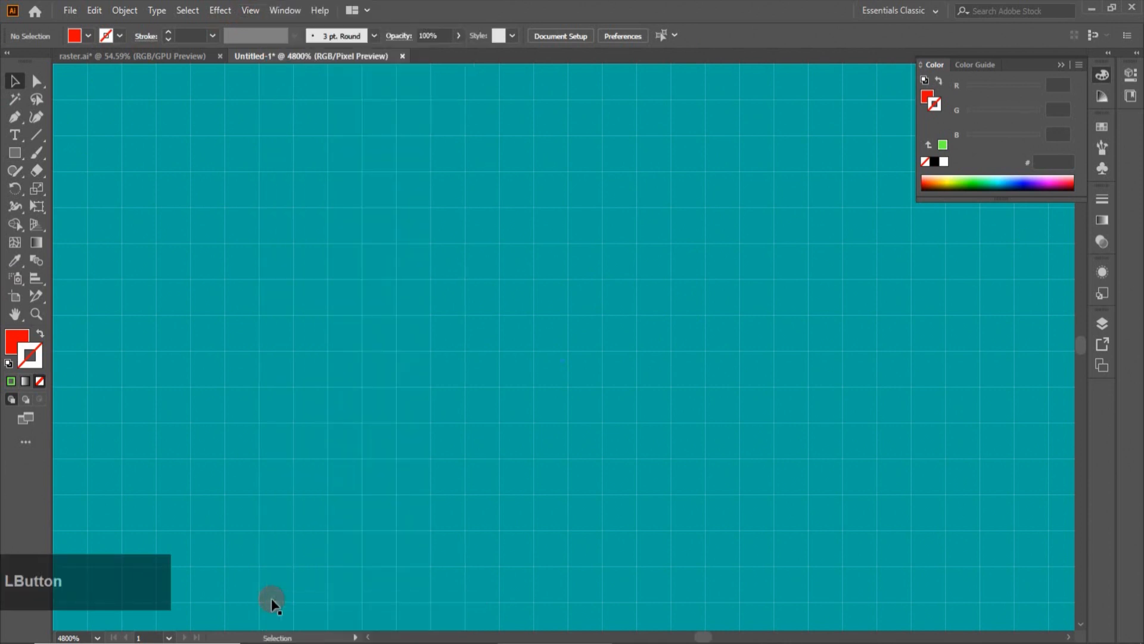
- Draw an unsnapped red rectangle about 6 by 3.4 px on the teal shape and apply Make Pixel Perfect to it
{"action": "left_click", "coordinate": [20, 154]}
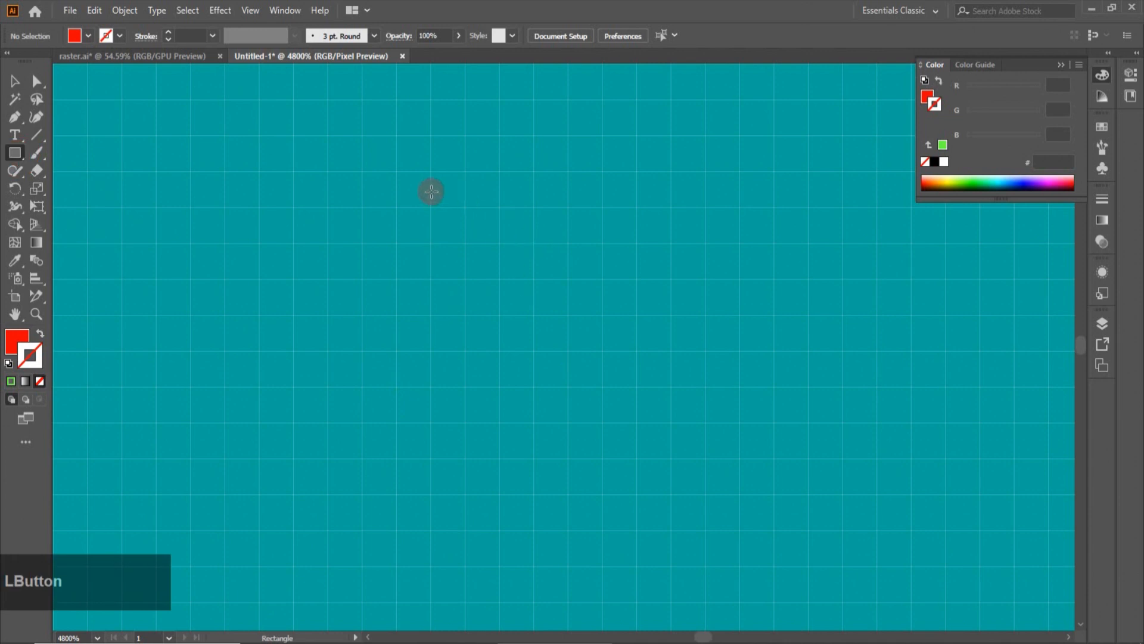
{"action": "left_click_drag", "start_coordinate": [433, 191], "coordinate": [636, 316]}
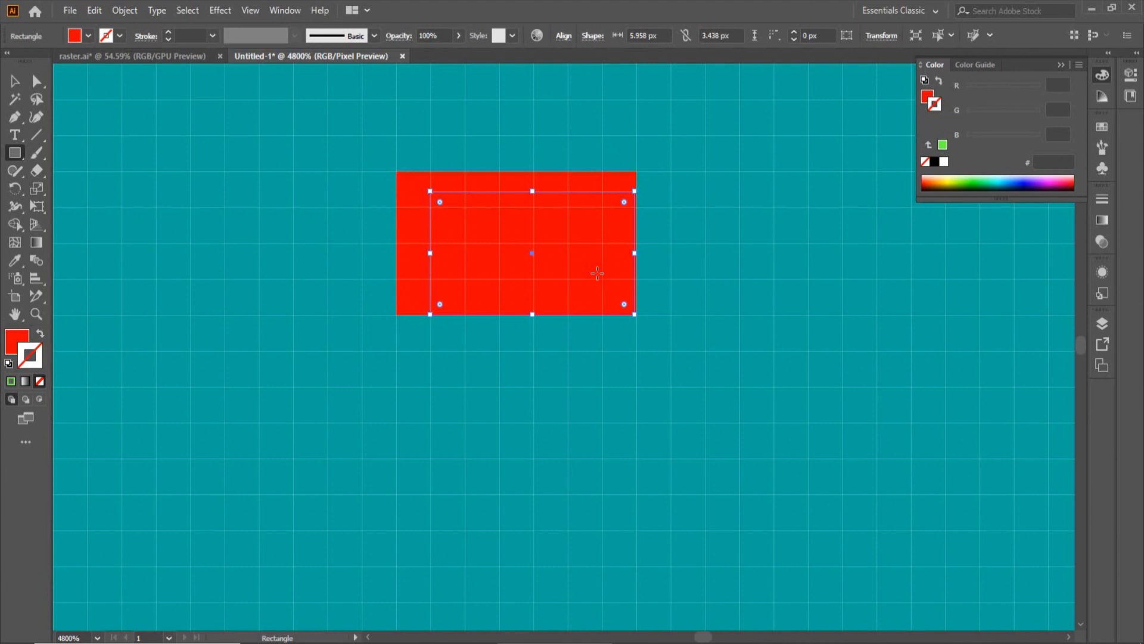
{"action": "left_click", "coordinate": [126, 12]}
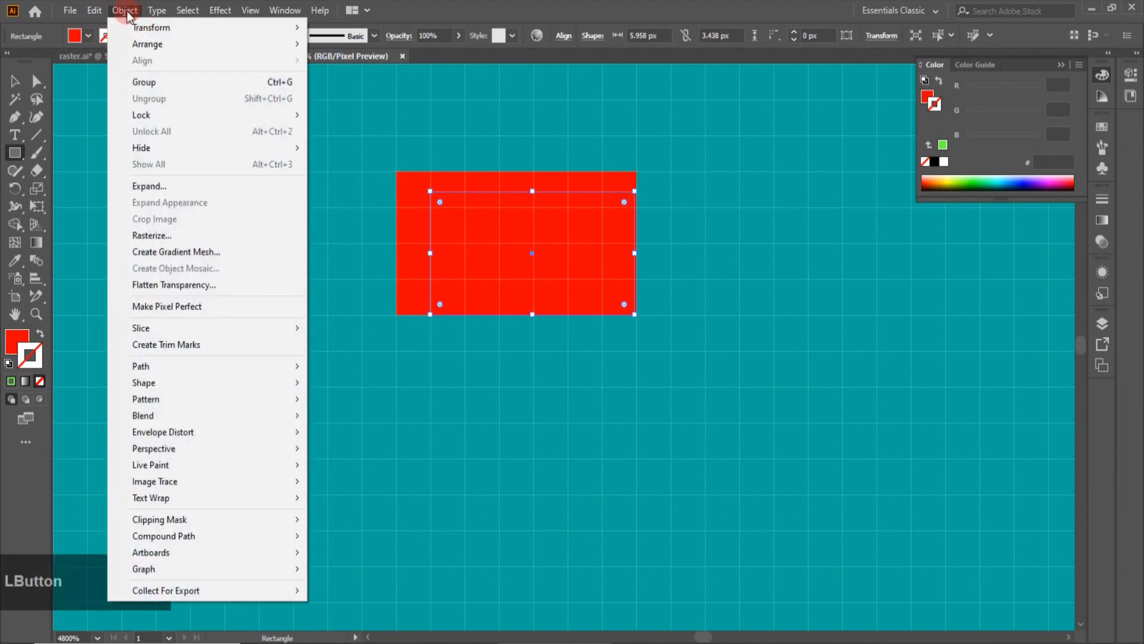
{"action": "left_click", "coordinate": [171, 308]}
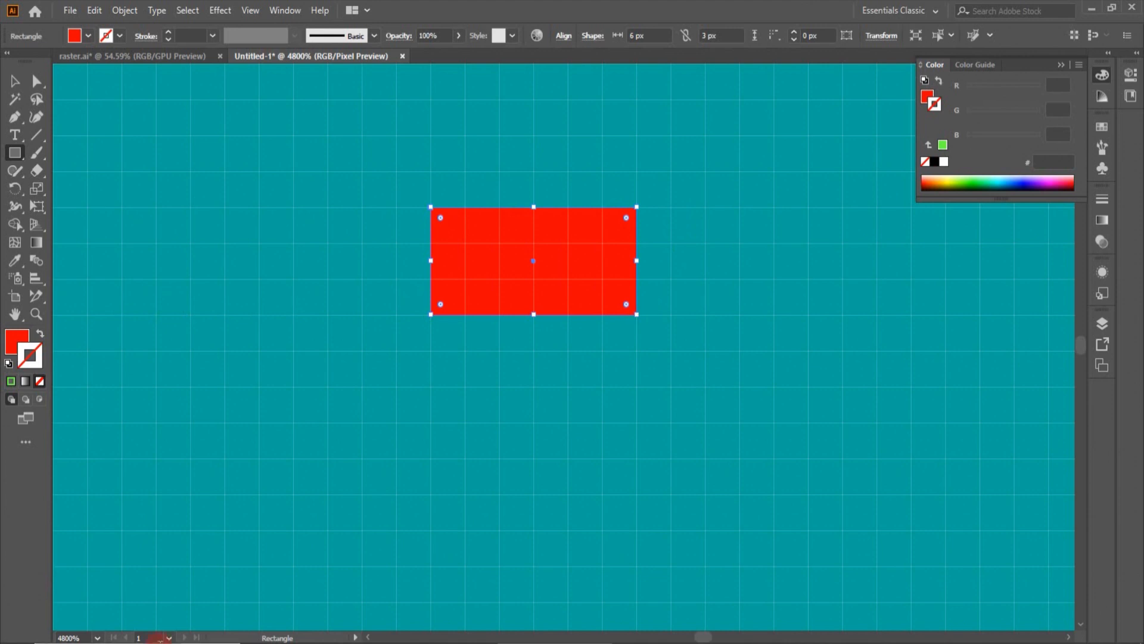
- Fit the artboard on screen and delete both the teal and the red rectangles
{"action": "left_click", "coordinate": [97, 637]}
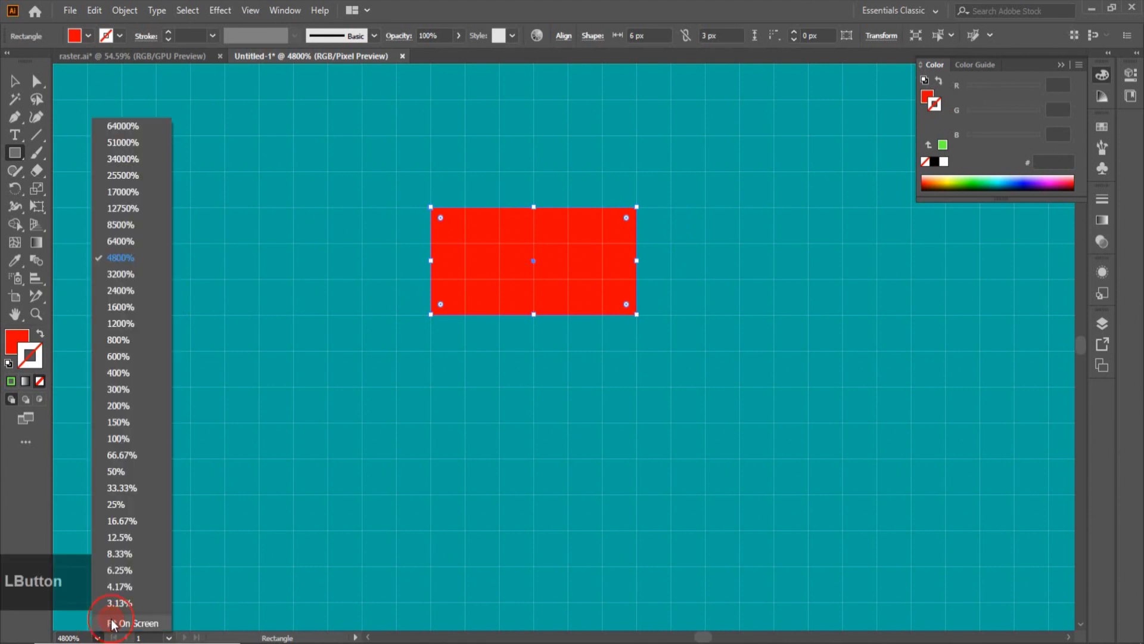
{"action": "left_click", "coordinate": [112, 623]}
{"action": "key", "text": "v"}
{"action": "left_click_drag", "start_coordinate": [289, 215], "coordinate": [485, 437]}
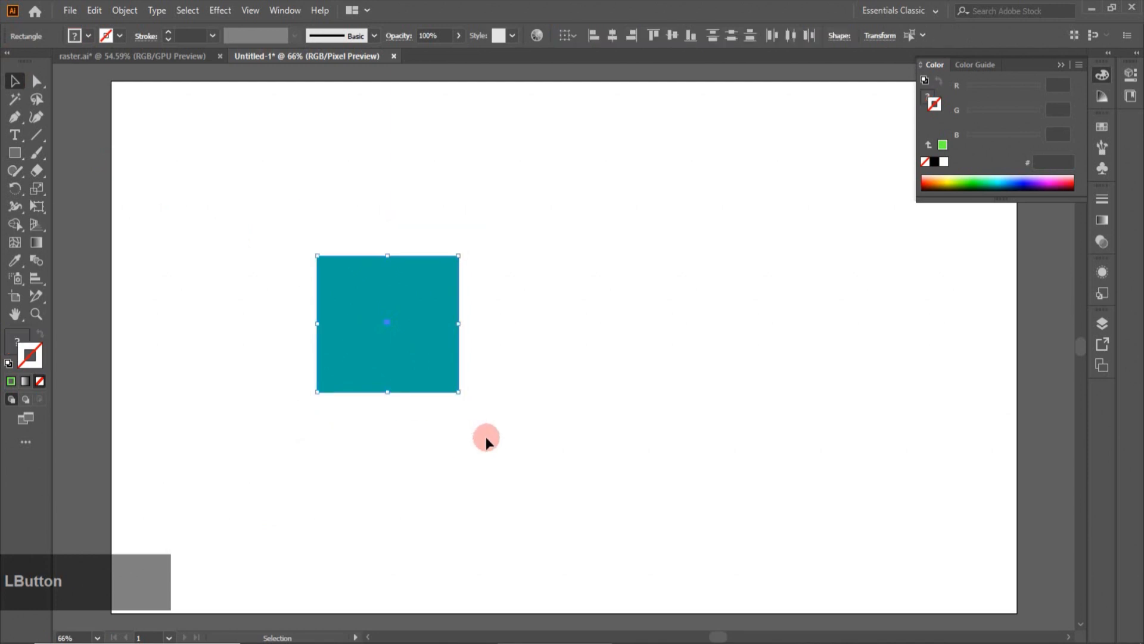
{"action": "key", "text": "Delete"}
- Restore the default fill and stroke, draw a square about 277 px wide in the artboard's upper left, and fill it with green
{"action": "left_click", "coordinate": [8, 363]}
{"action": "left_click", "coordinate": [15, 154]}
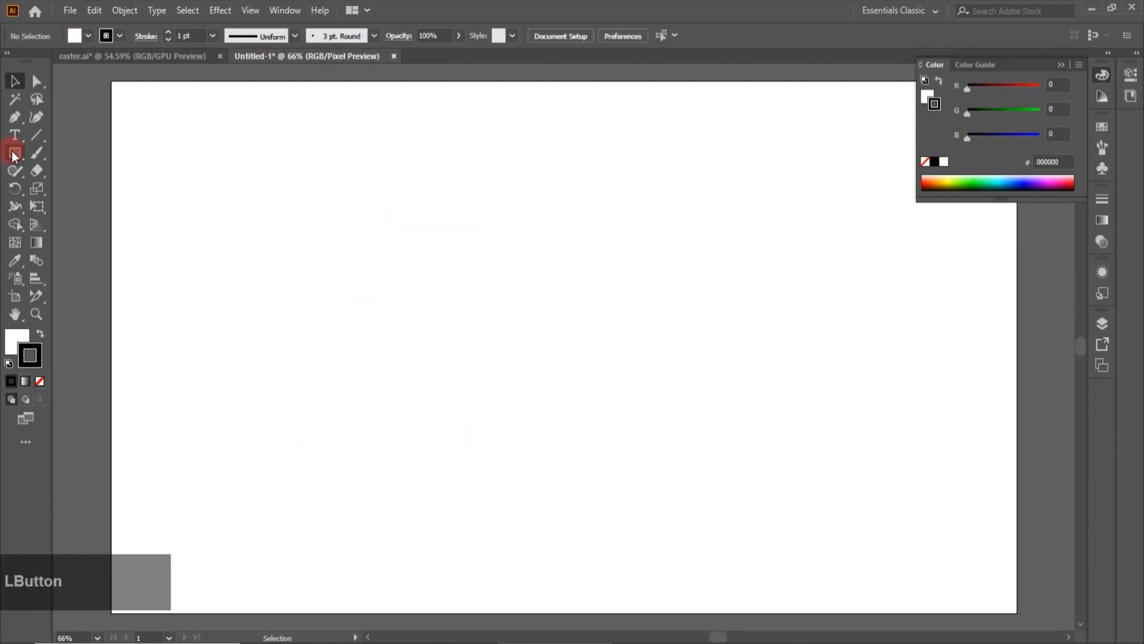
{"action": "left_click_drag", "start_coordinate": [306, 205], "coordinate": [437, 320]}
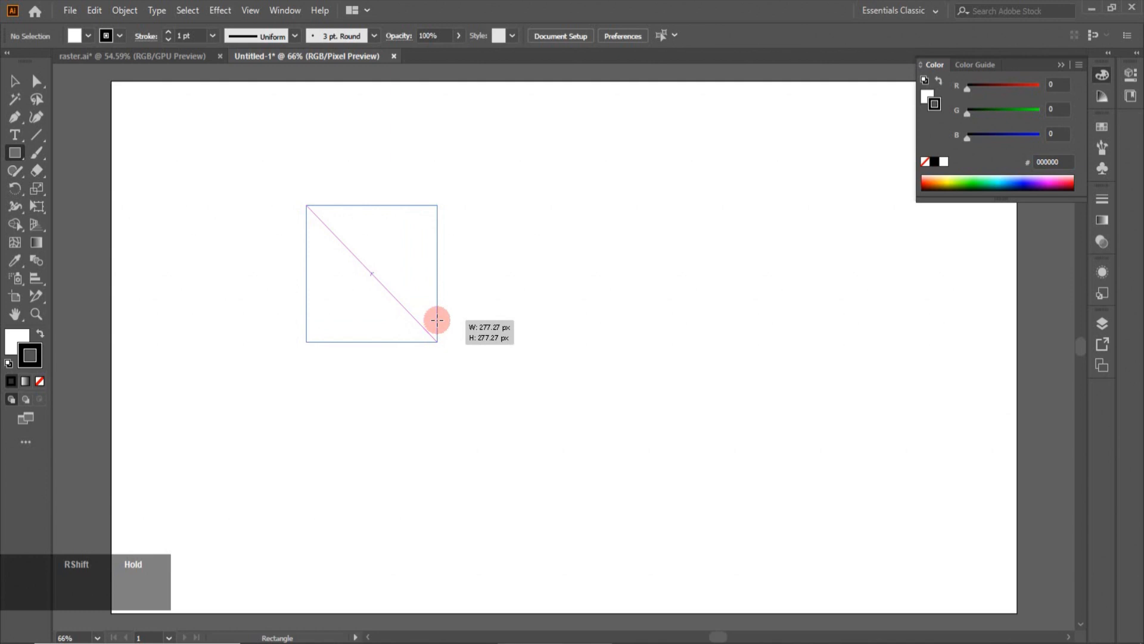
{"action": "left_click_drag", "start_coordinate": [437, 320], "coordinate": [438, 321]}
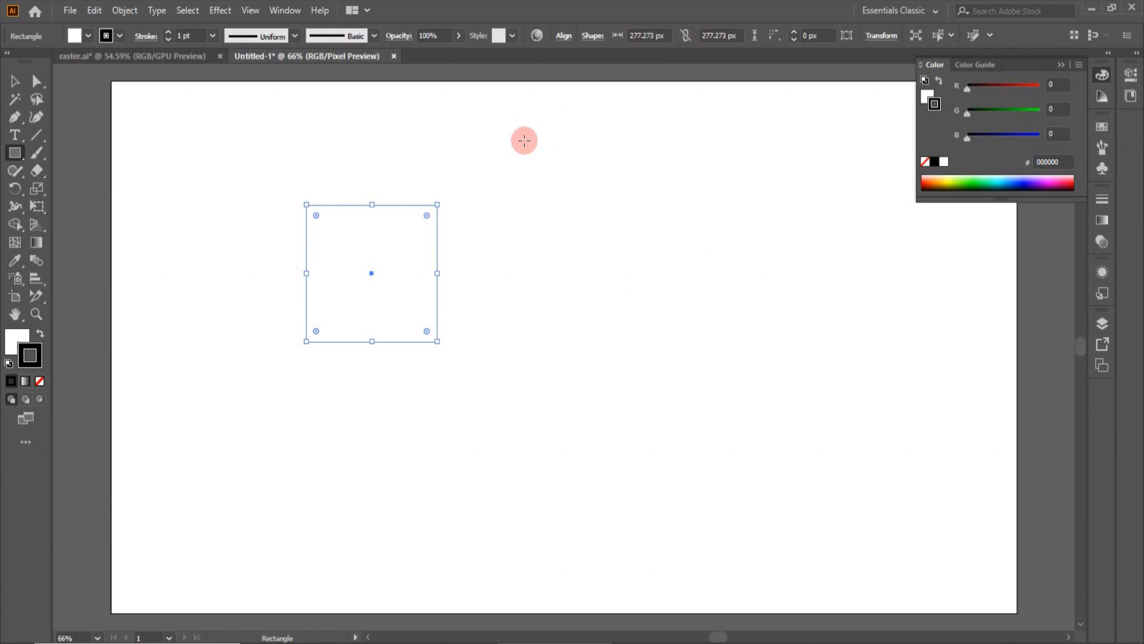
{"action": "left_click", "coordinate": [89, 36]}
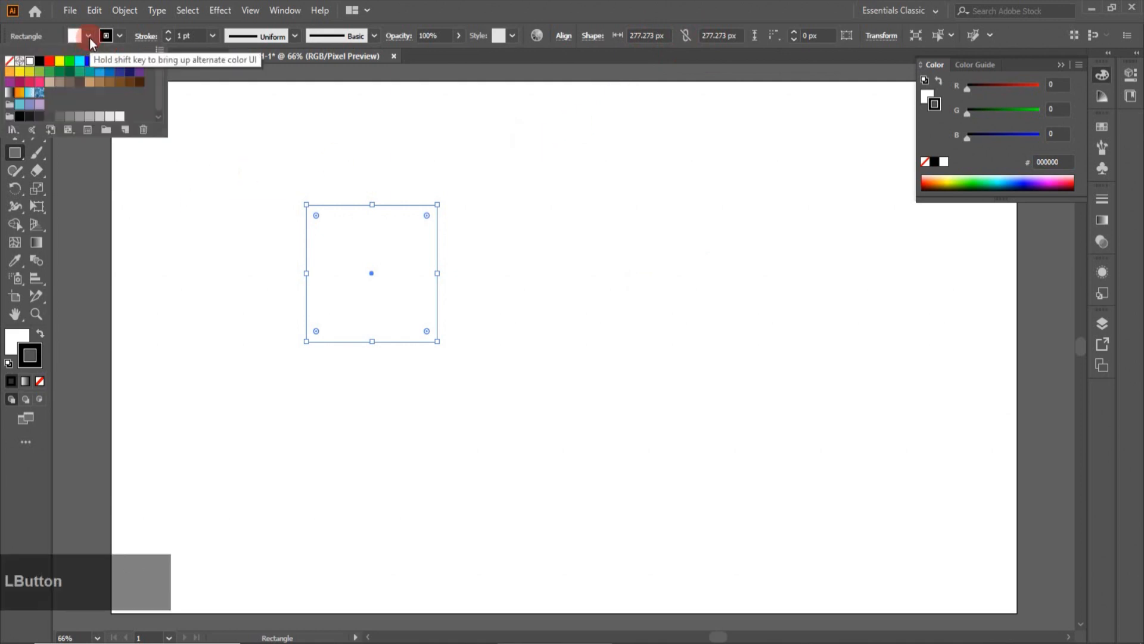
{"action": "left_click", "coordinate": [39, 71]}
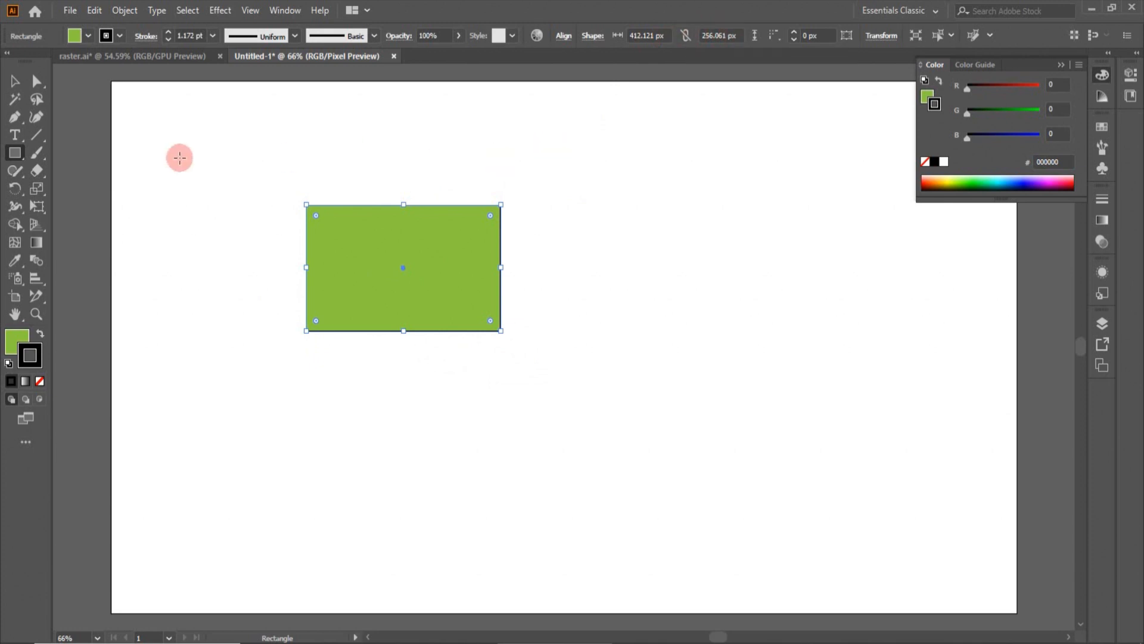
- Remove the stroke from the green rectangle and deselect it
{"action": "left_click", "coordinate": [120, 36]}
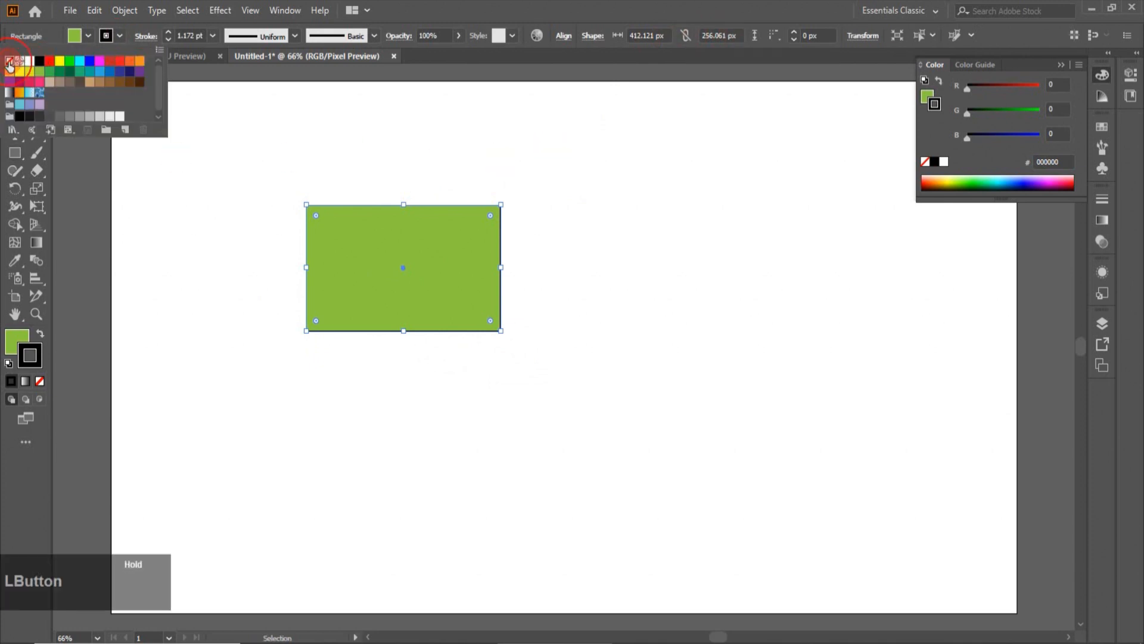
{"action": "left_click", "coordinate": [9, 64]}
{"action": "left_click", "coordinate": [164, 268]}
{"action": "left_click", "coordinate": [192, 281]}
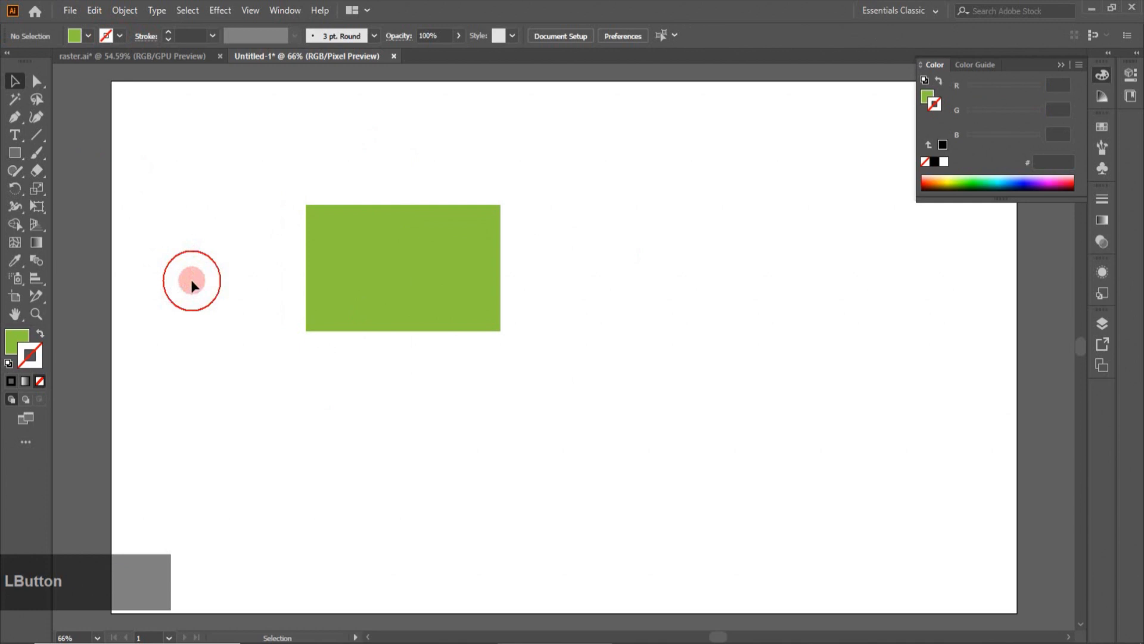
- Examine the selected green rectangle's bottom edge up close in the Save for Web original preview, and close it without saving
{"action": "left_click", "coordinate": [356, 278]}
{"action": "left_click", "coordinate": [75, 12]}
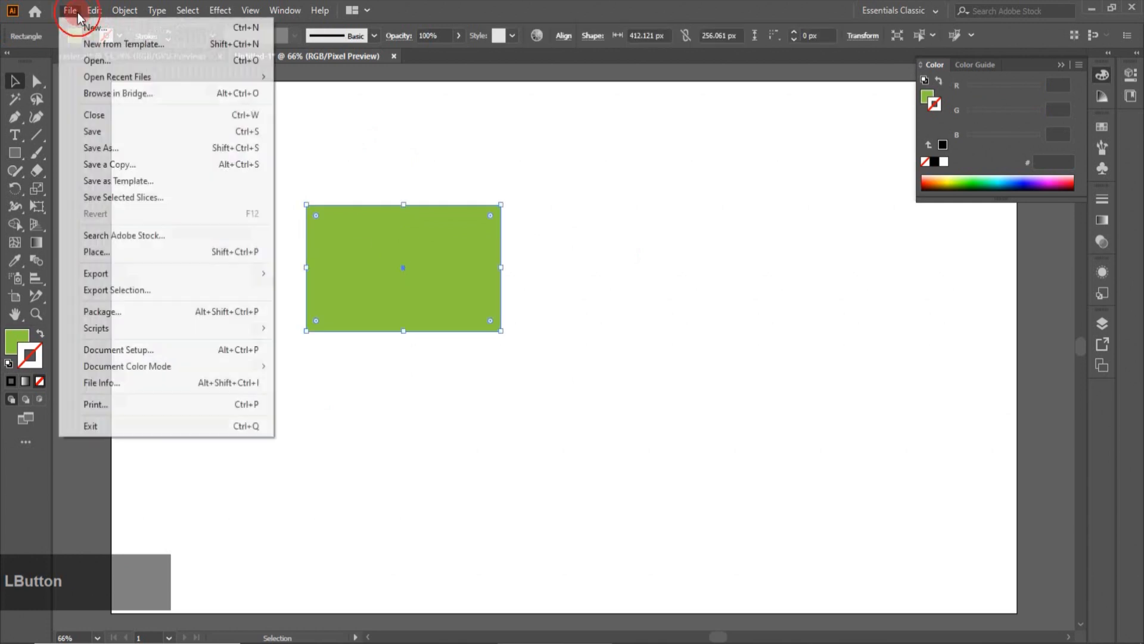
{"action": "mouse_move", "coordinate": [199, 275]}
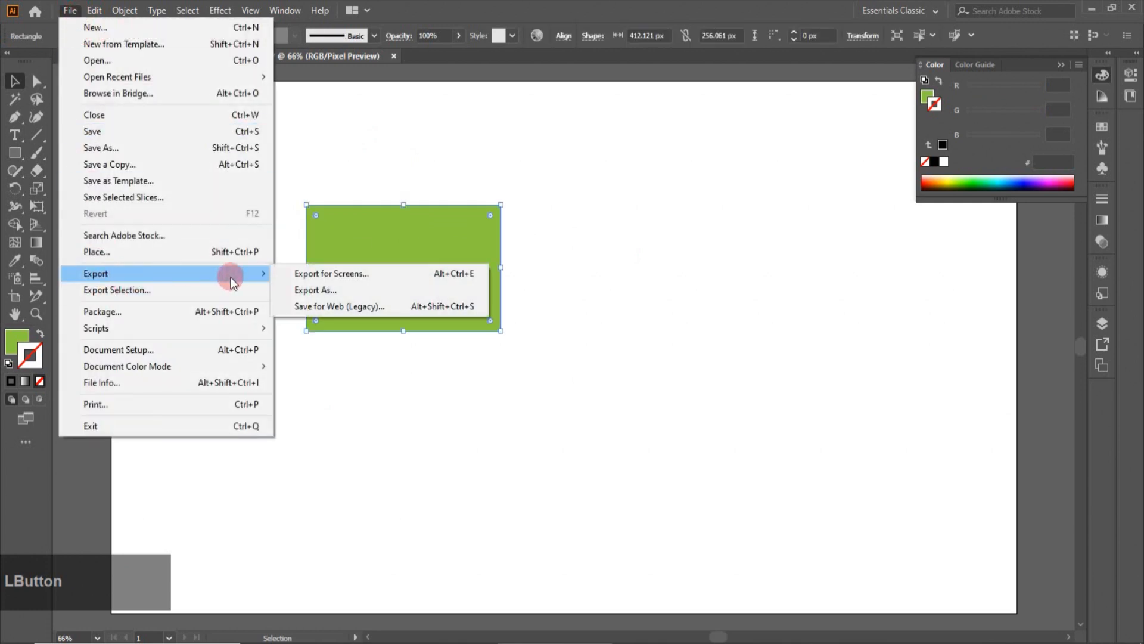
{"action": "left_click", "coordinate": [306, 305]}
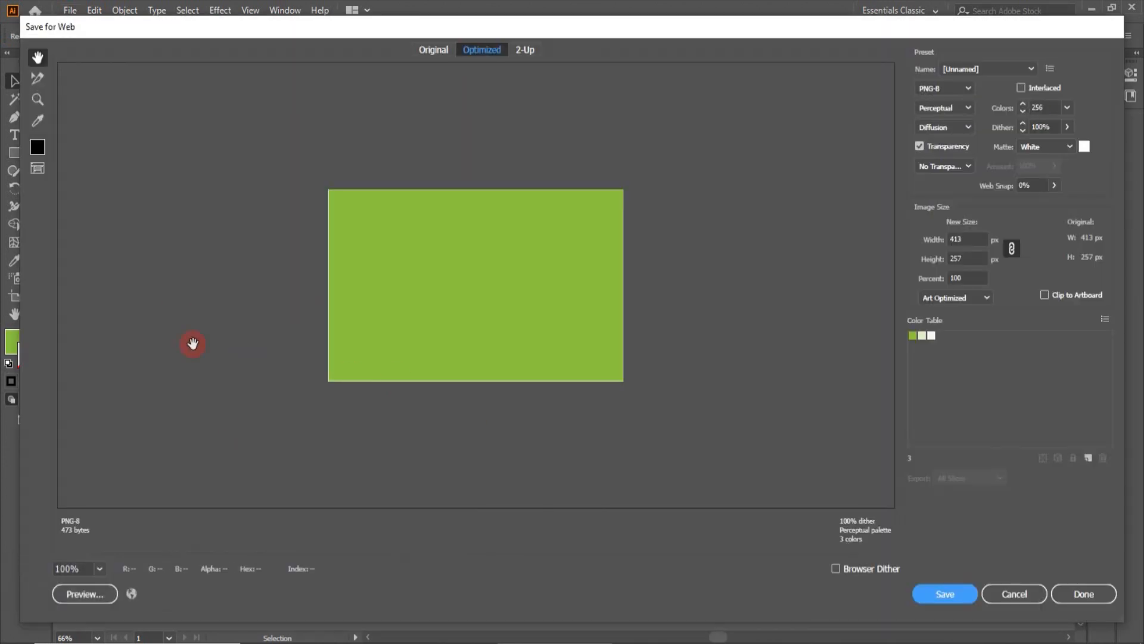
{"action": "left_click", "coordinate": [37, 99]}
{"action": "left_click_drag", "start_coordinate": [420, 367], "coordinate": [480, 409]}
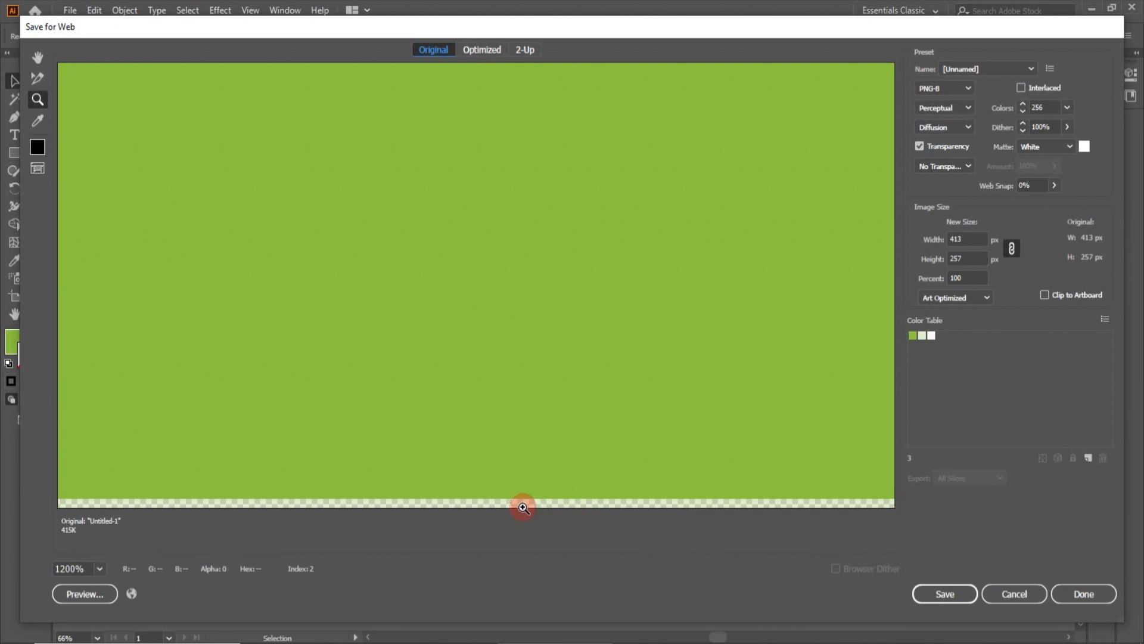
{"action": "left_click", "coordinate": [1017, 595]}
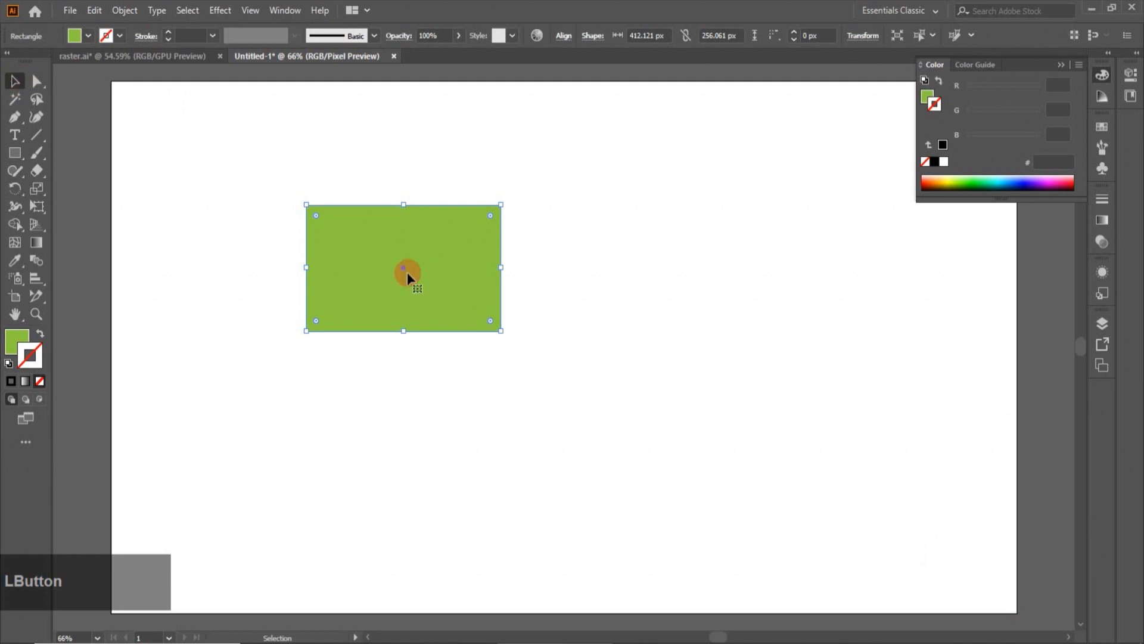
- Apply Make Pixel Perfect to the selected green rectangle
{"action": "left_click", "coordinate": [124, 10]}
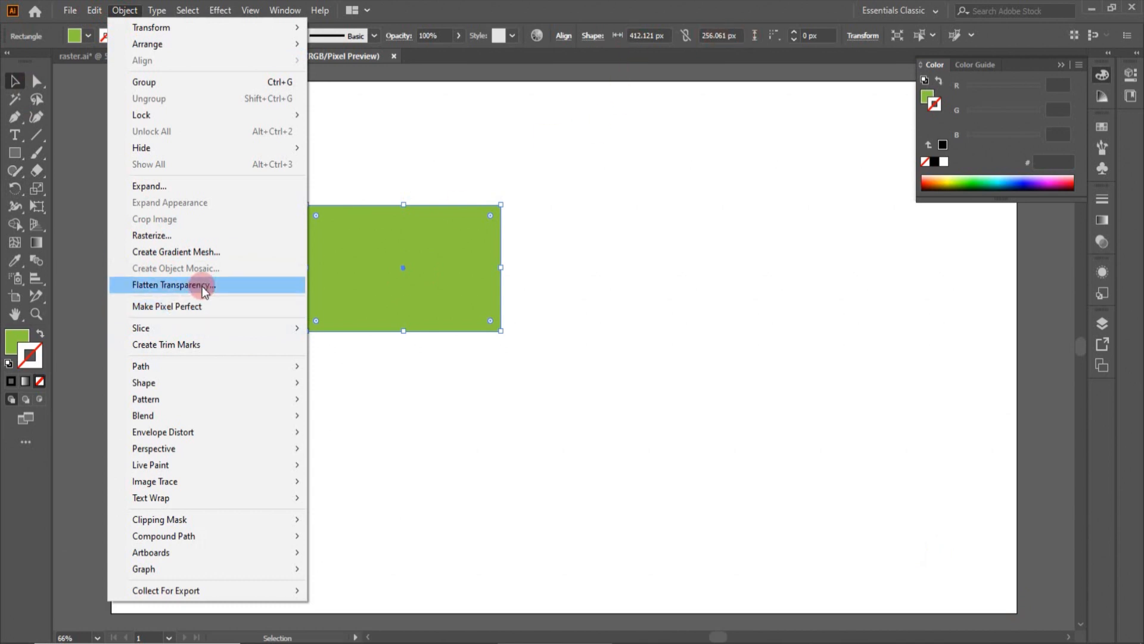
{"action": "left_click", "coordinate": [192, 306]}
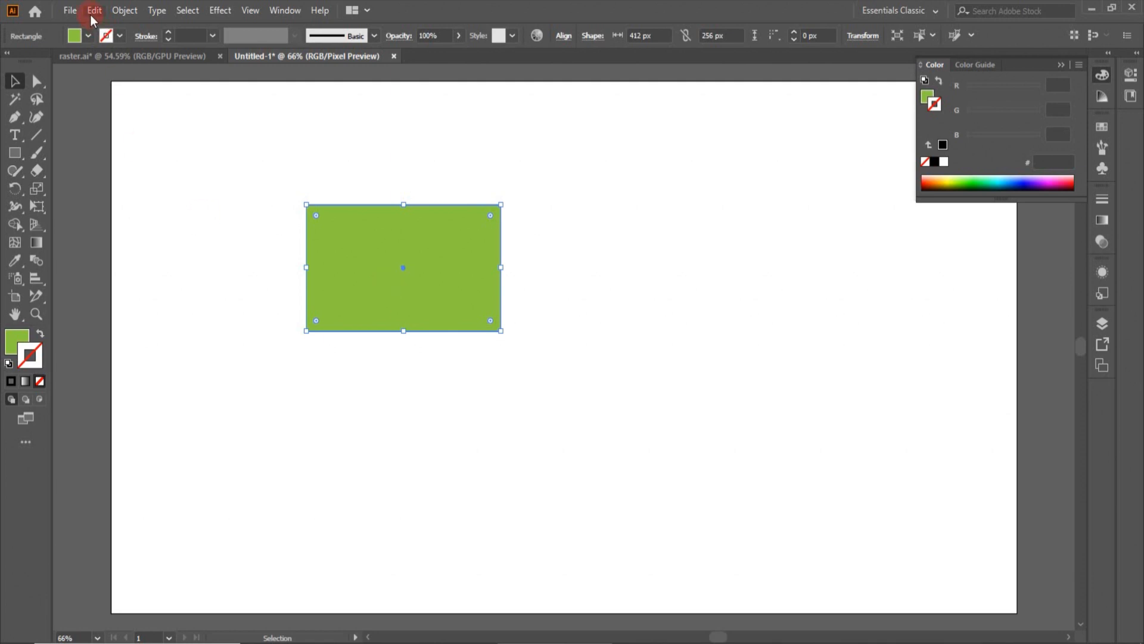
- Recheck the pixel-aligned rectangle's bottom edge in the Save for Web optimized preview at 300% and cancel the export
{"action": "left_click", "coordinate": [73, 12]}
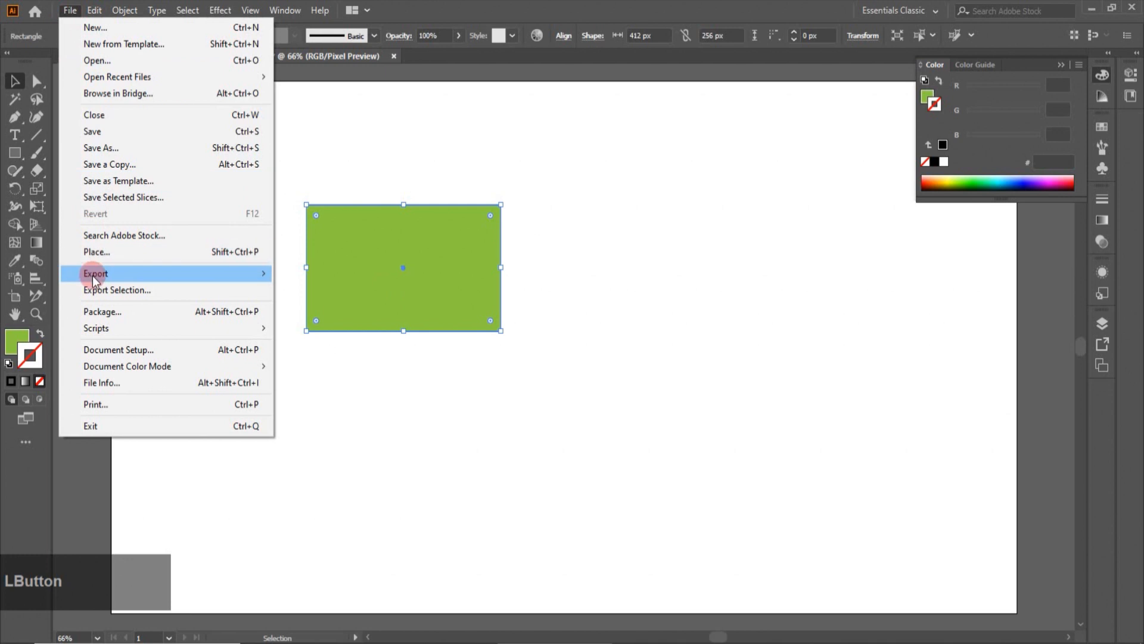
{"action": "mouse_move", "coordinate": [91, 275]}
{"action": "left_click", "coordinate": [333, 305]}
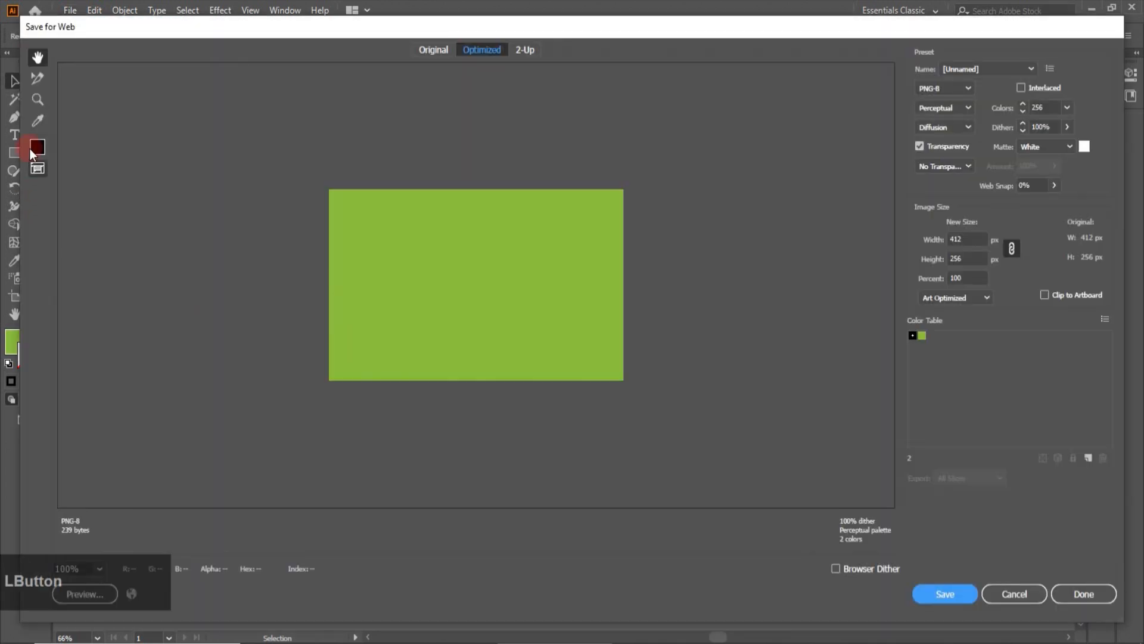
{"action": "left_click", "coordinate": [36, 100]}
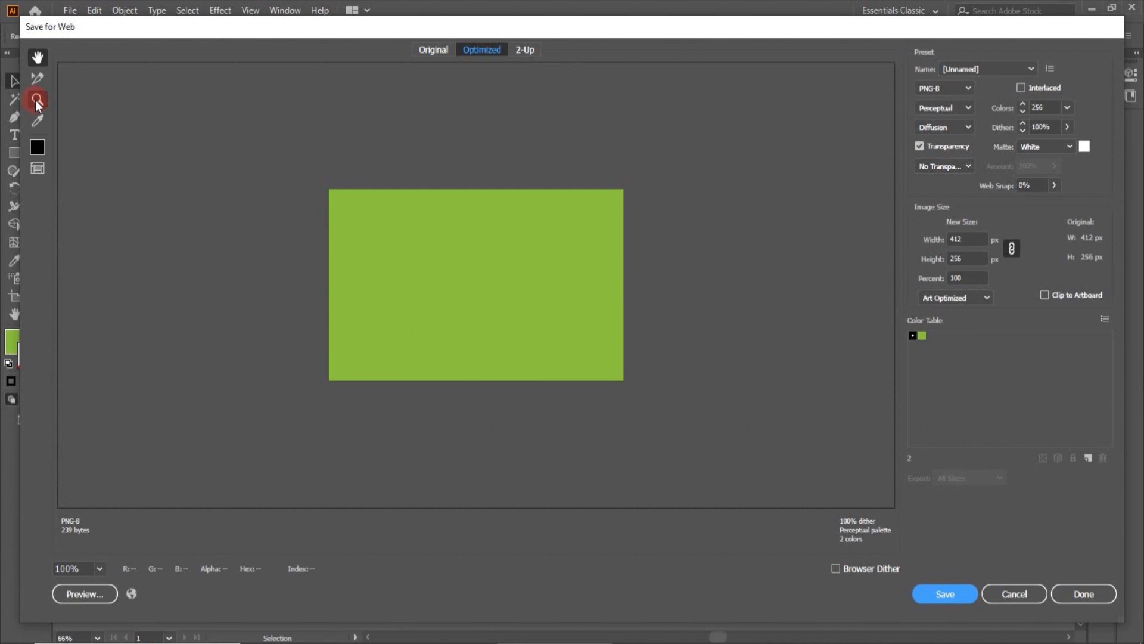
{"action": "left_click", "coordinate": [388, 375]}
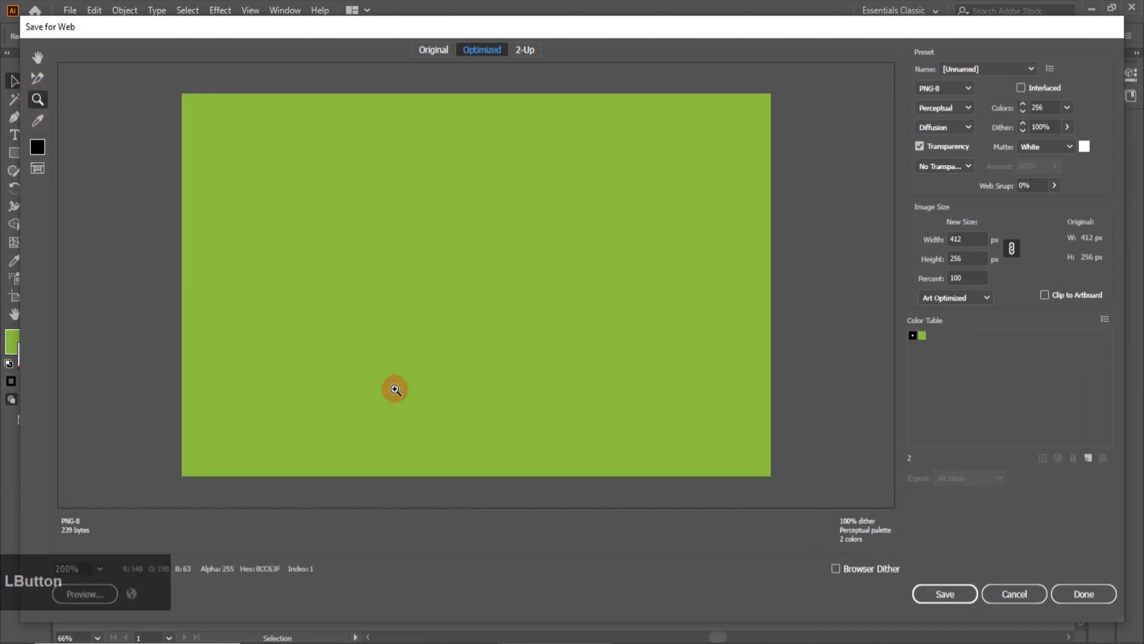
{"action": "left_click", "coordinate": [410, 473]}
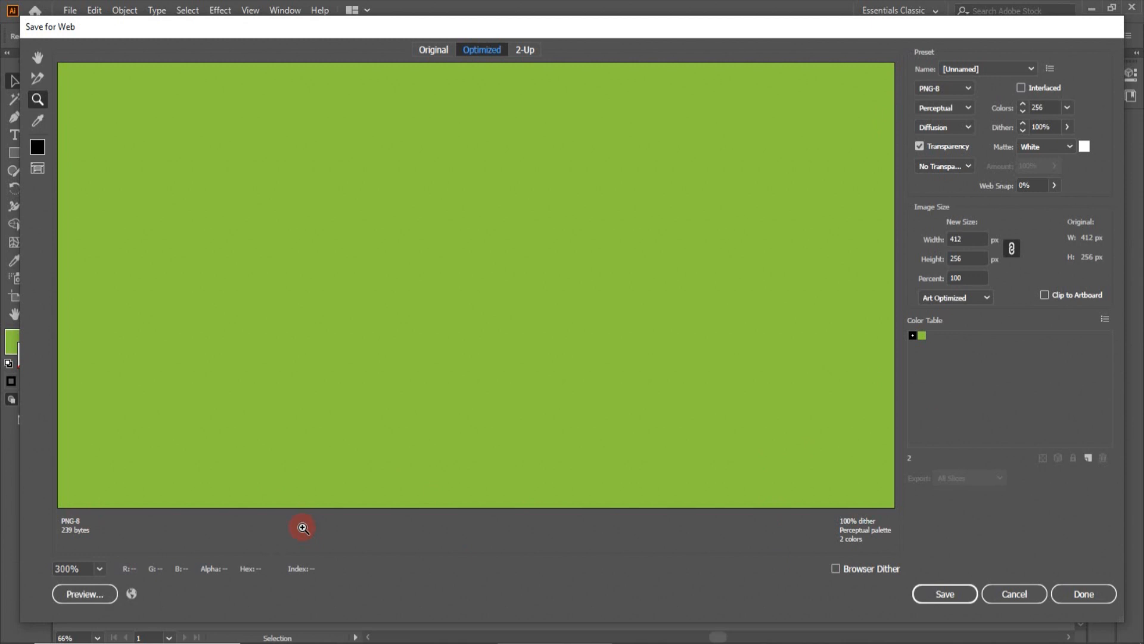
{"action": "left_click", "coordinate": [1014, 596]}
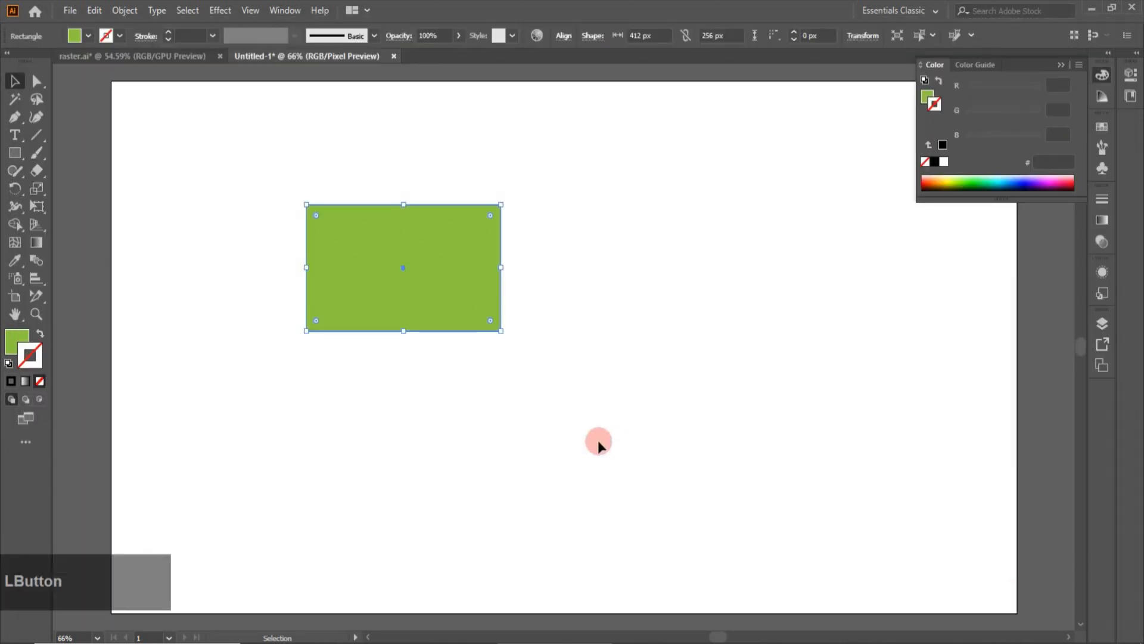